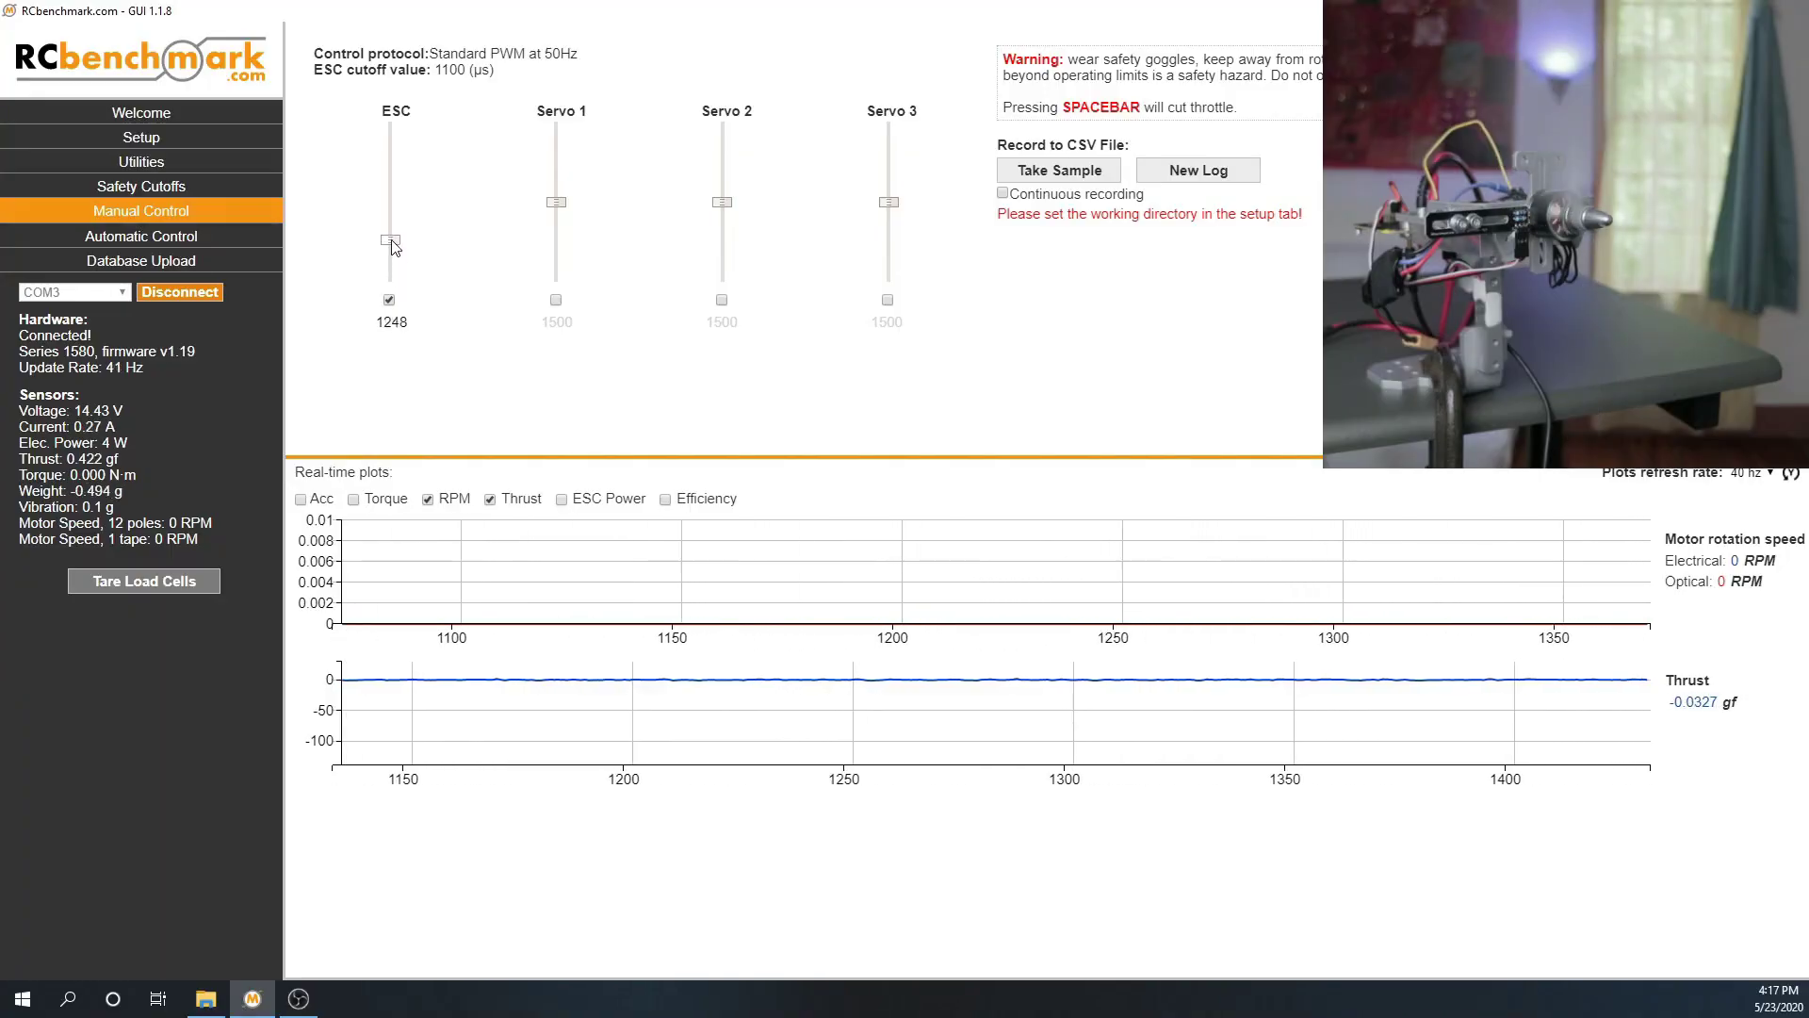
# Step: Raise the ESC throttle slider to 1355 and watch the motor reach about 3350 RPM and 152 gf
pyautogui.moveTo(394, 235); pyautogui.dragTo(395, 231)
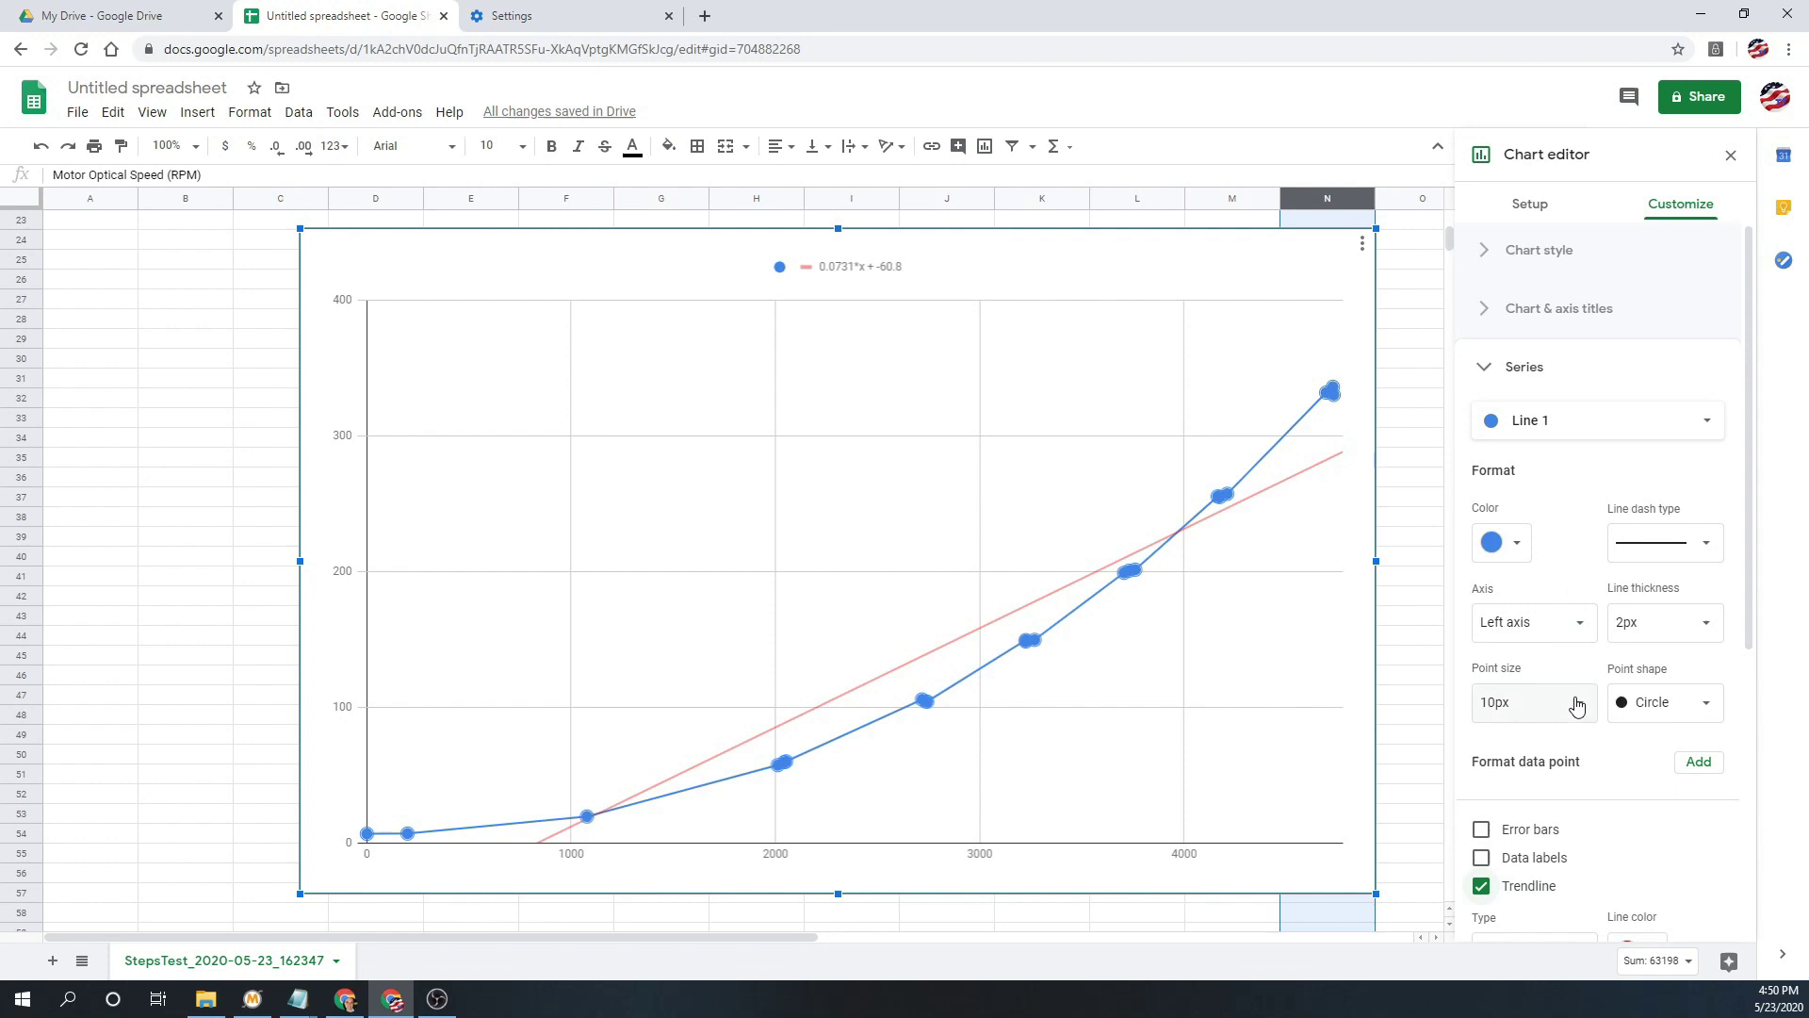
pyautogui.scroll(-2, 1576, 705)
# Step: Set the chart's trendline type to Polynomial
pyautogui.click(1527, 668)
pyautogui.click(1541, 719)
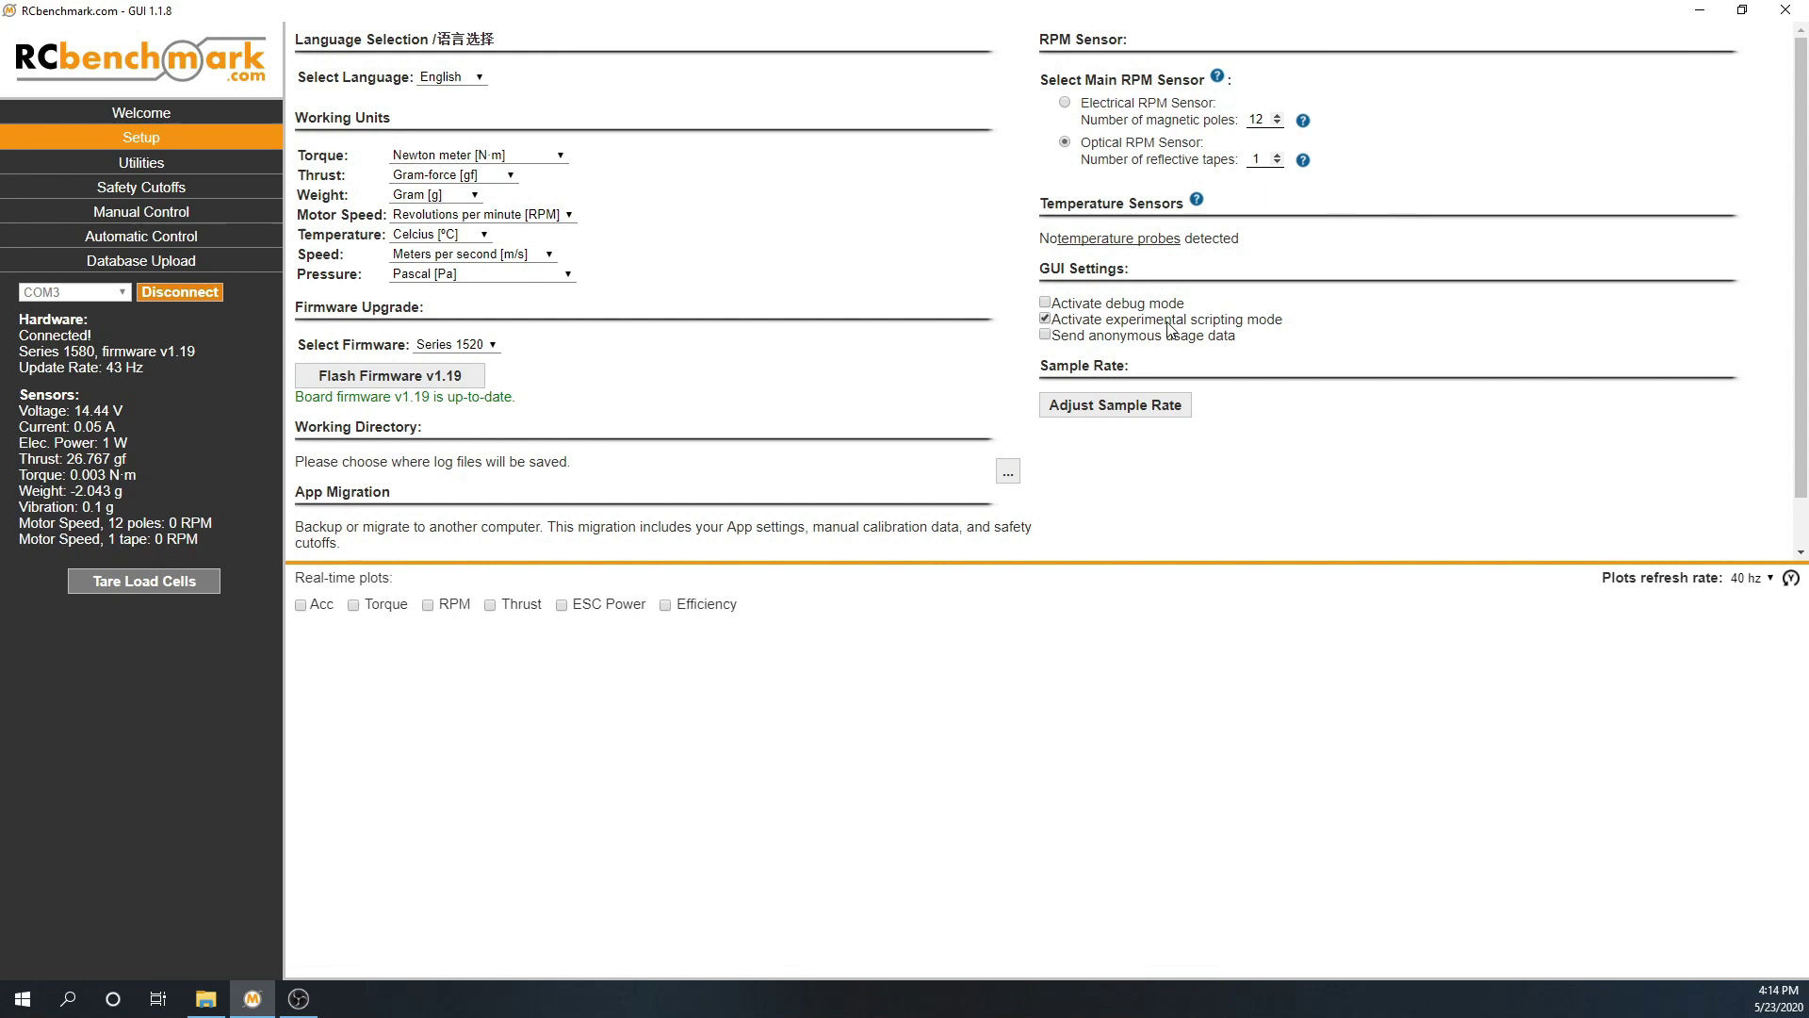
# Step: Toggle 'Activate debug mode' on and then back off
pyautogui.click(1045, 304)
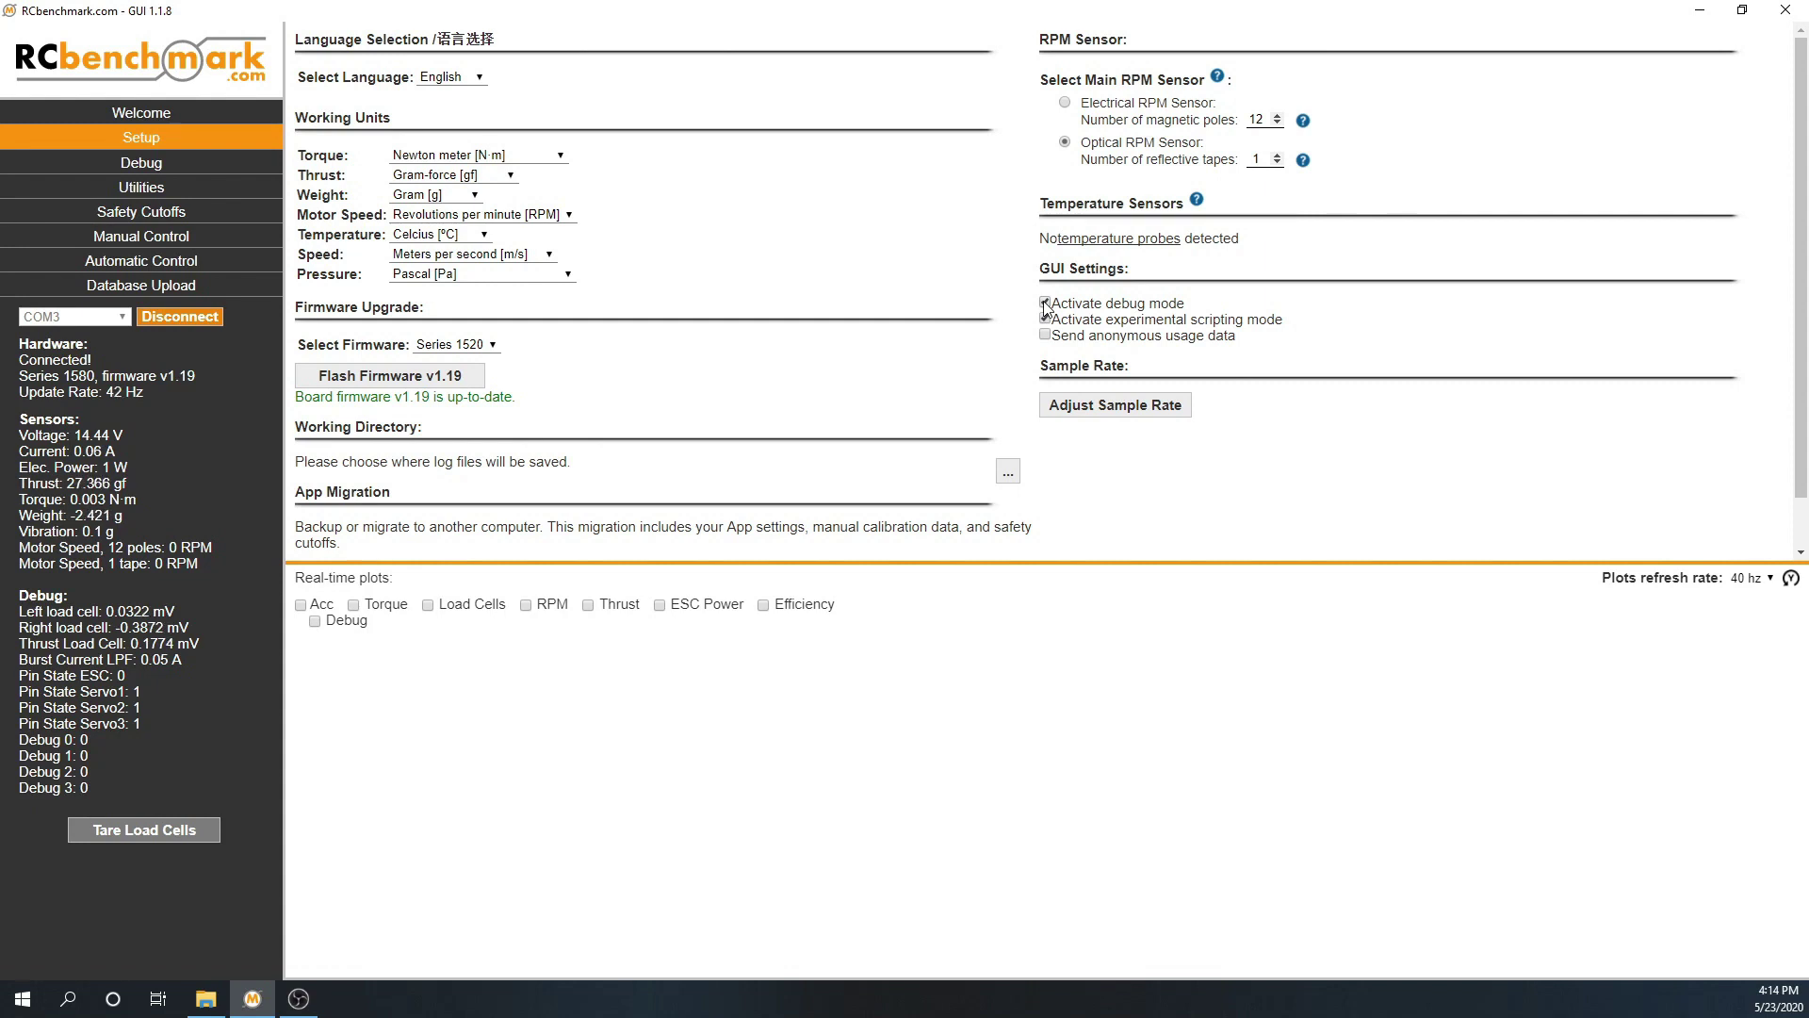
pyautogui.click(1044, 303)
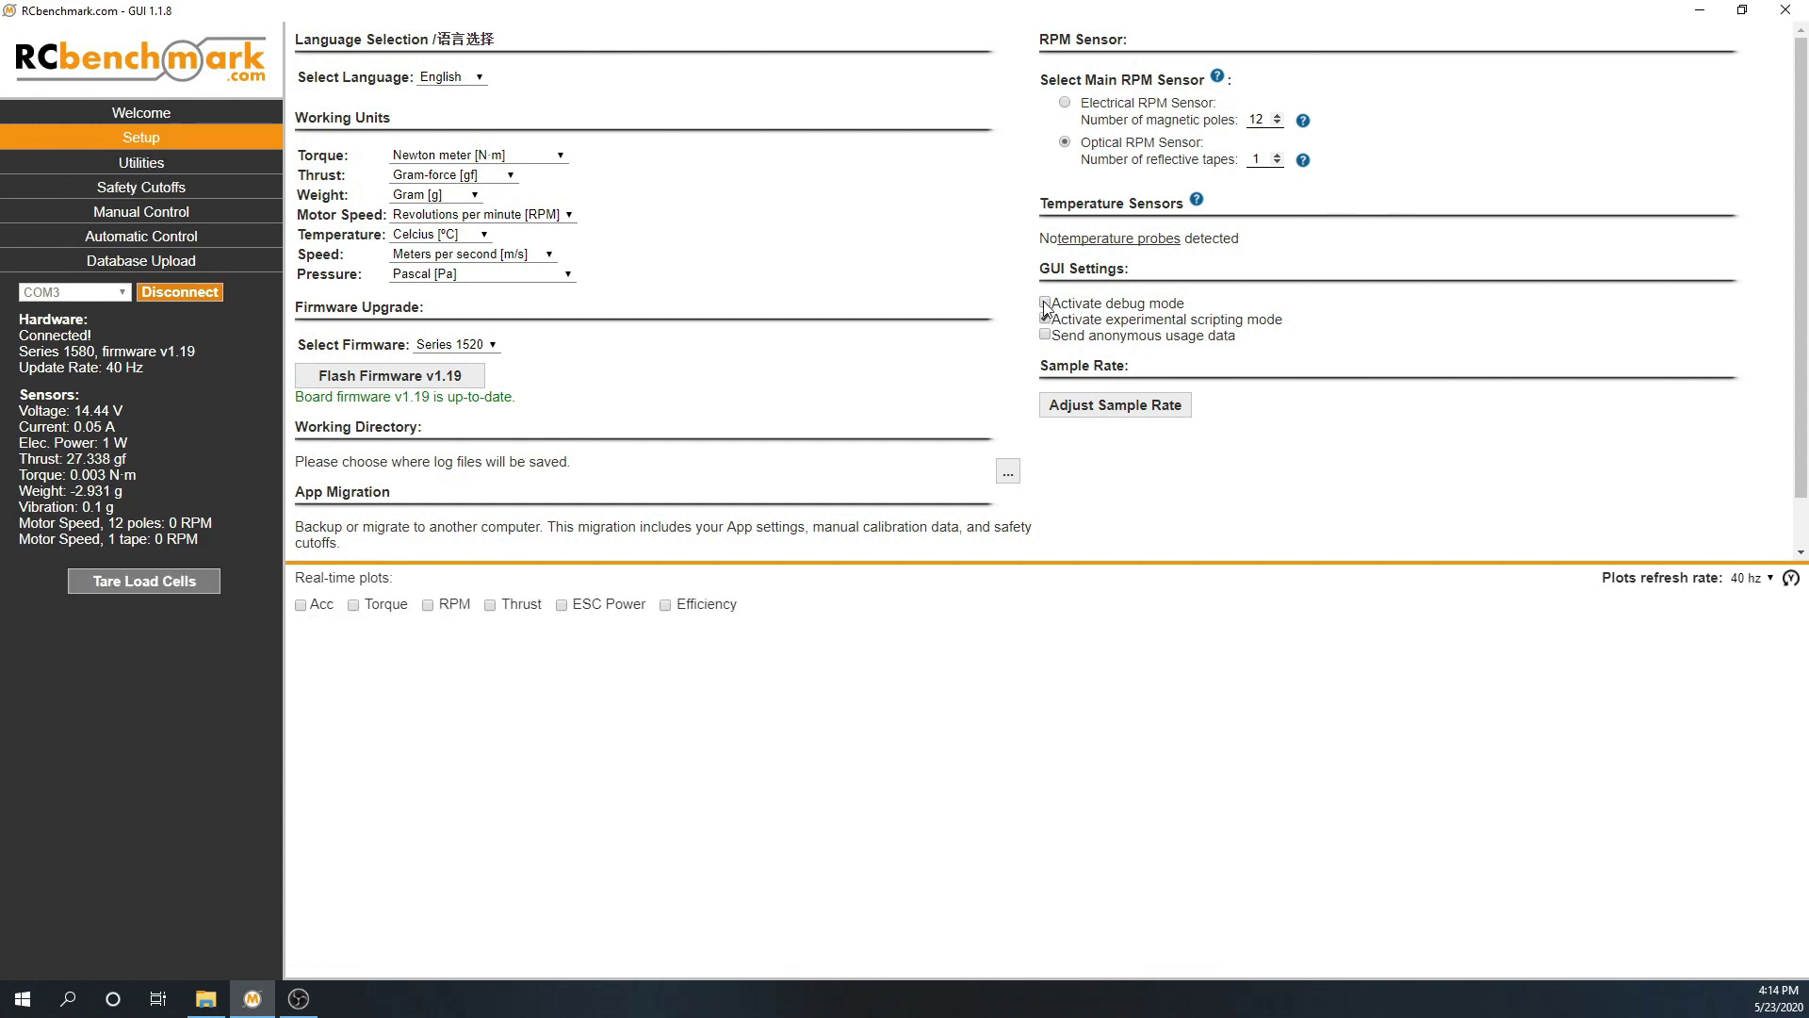
# Step: Show the Utilities settings, then the Safety Cutoffs limits table
pyautogui.click(149, 163)
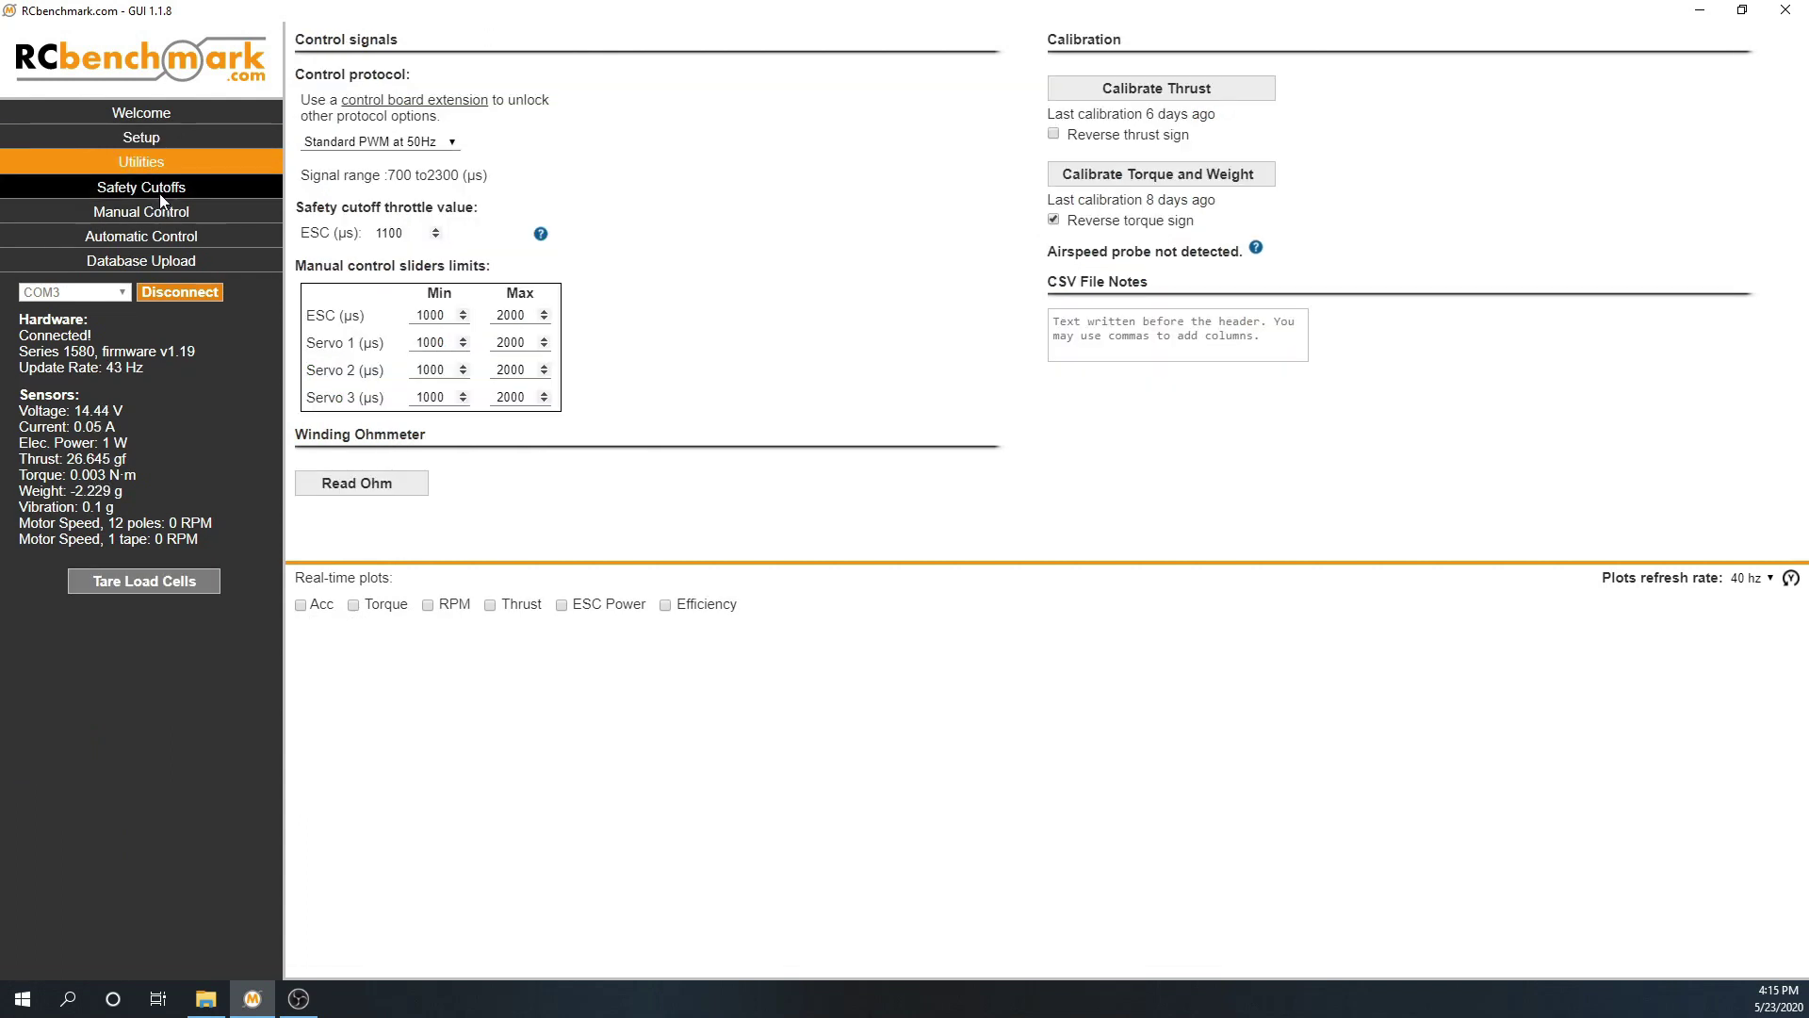
pyautogui.click(160, 193)
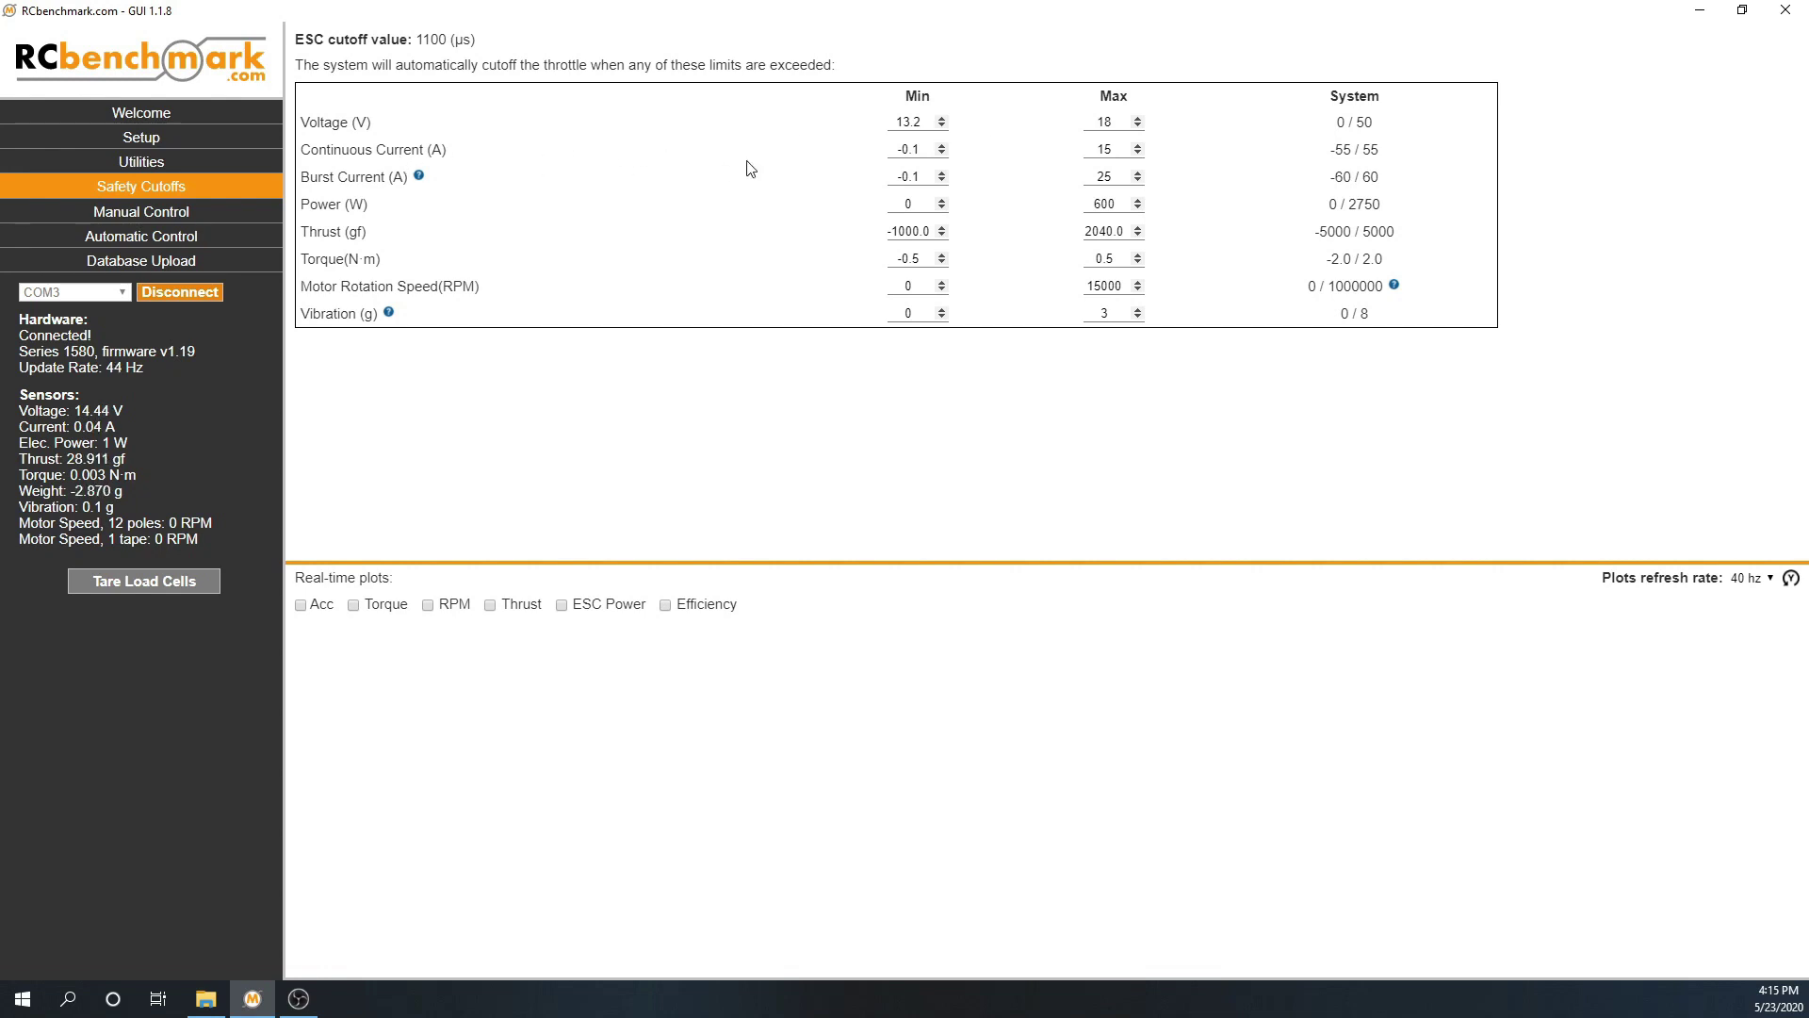
# Step: Switch to the Manual Control page for throttle and servo control
pyautogui.click(174, 212)
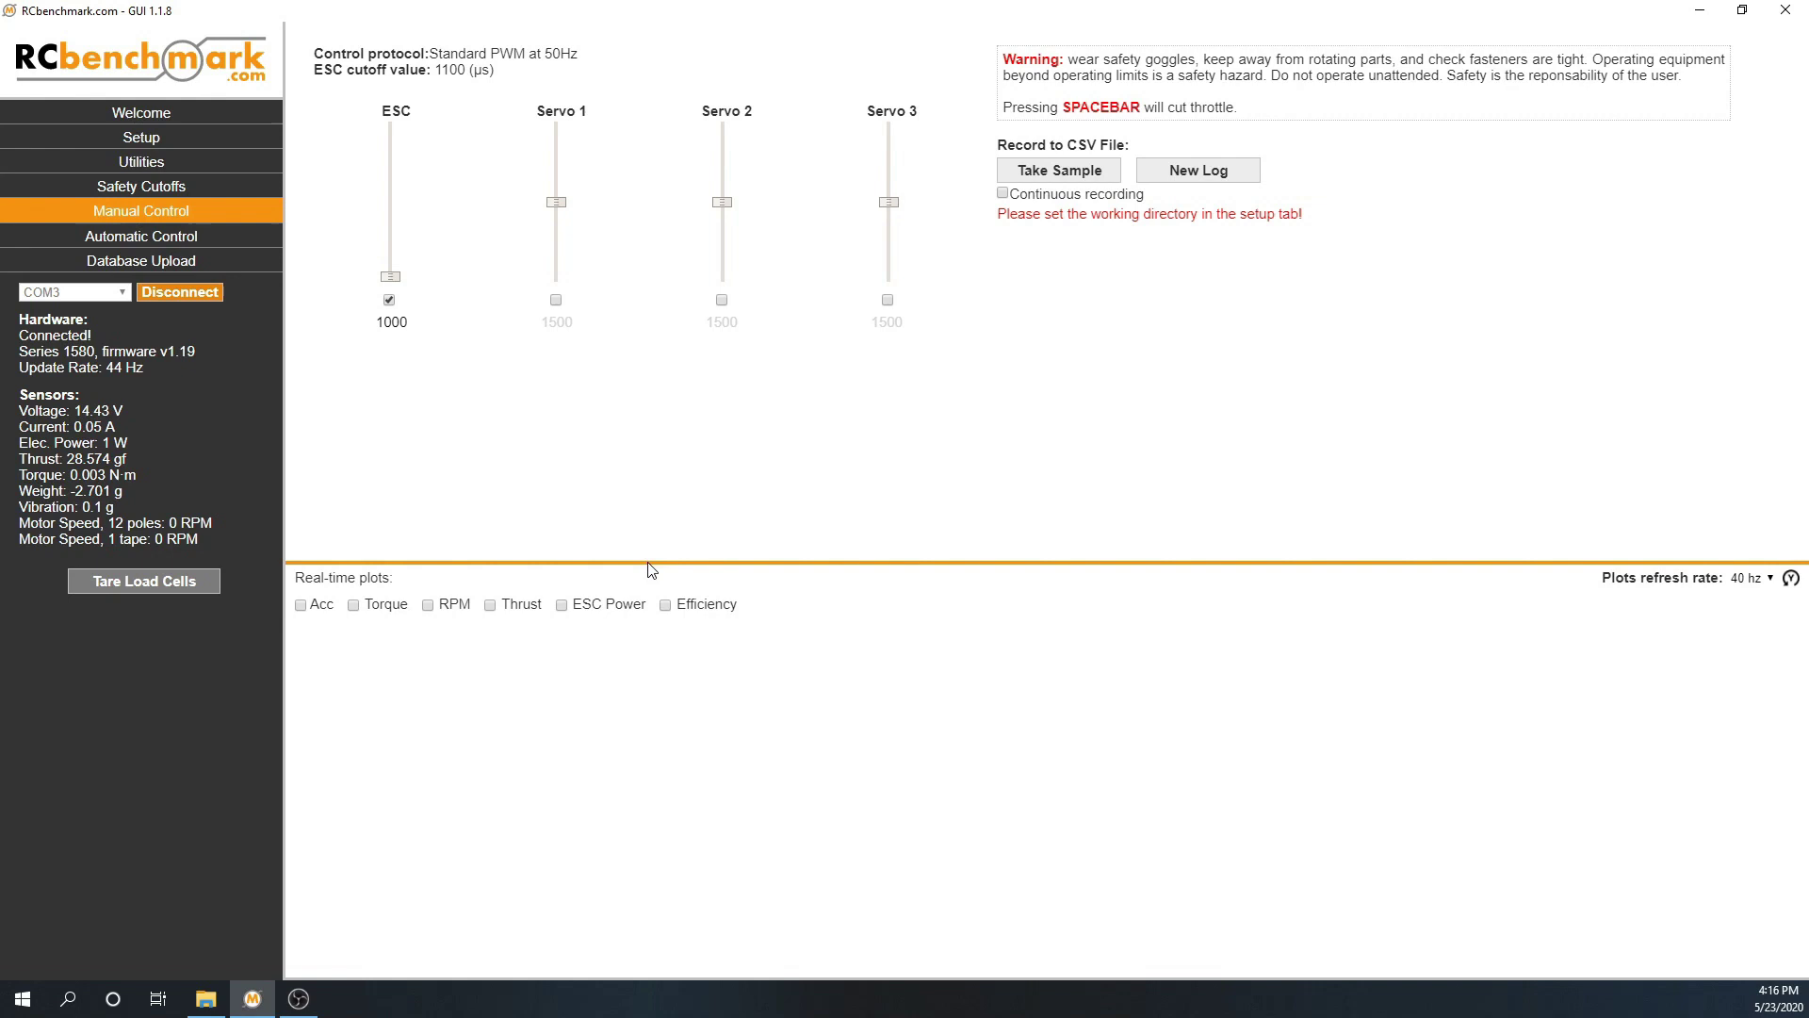
# Step: Enlarge the live plots area, show the Thrust and RPM plots, and tare the load cell
pyautogui.moveTo(649, 565); pyautogui.dragTo(638, 494)
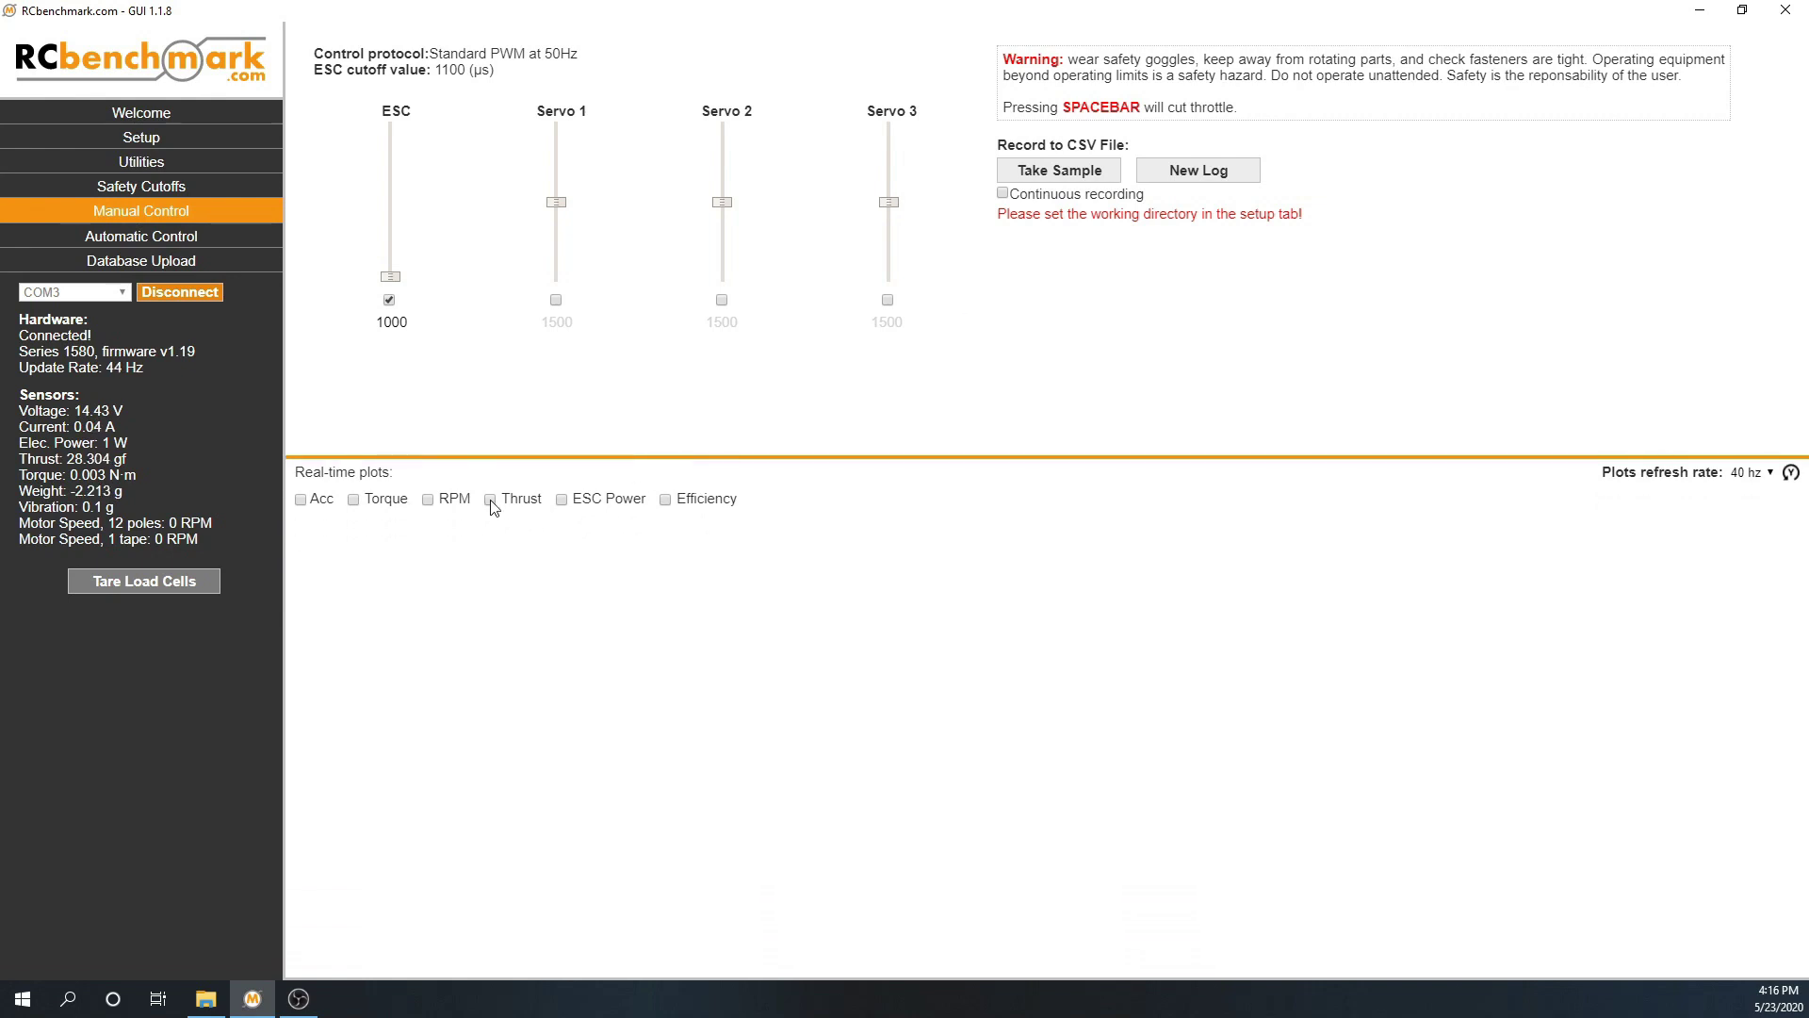
pyautogui.click(490, 499)
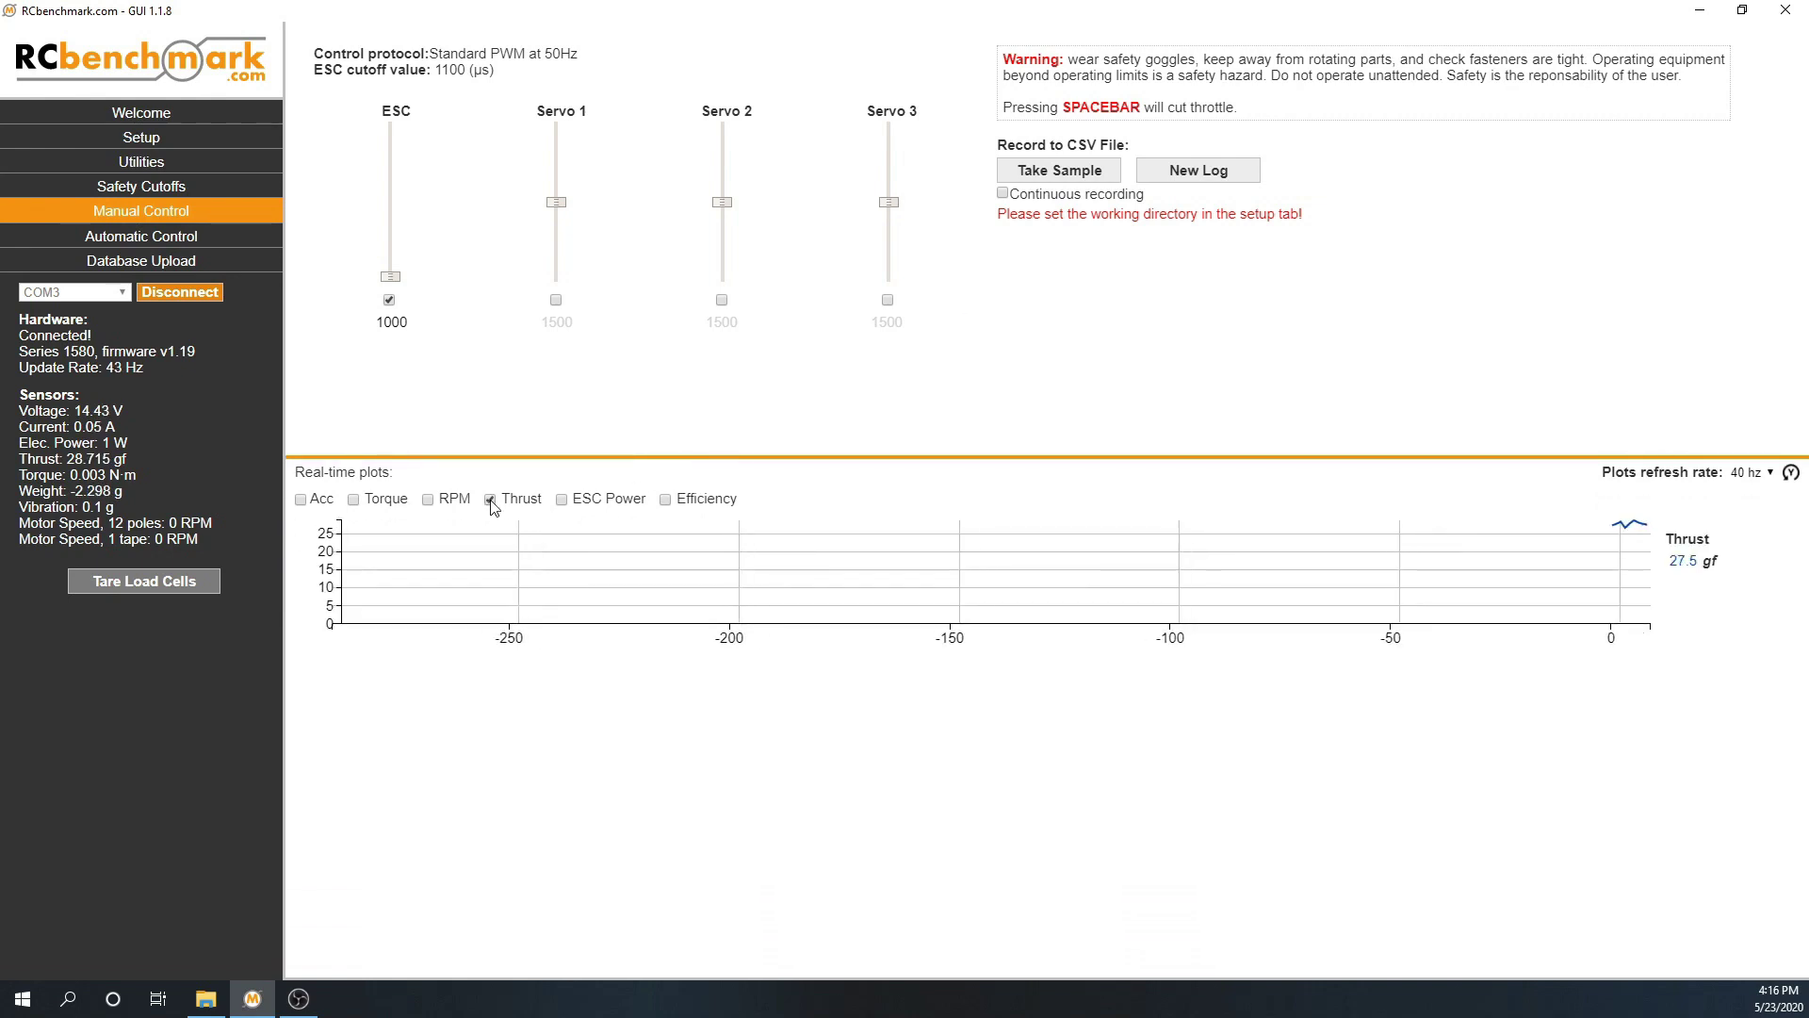
pyautogui.click(428, 500)
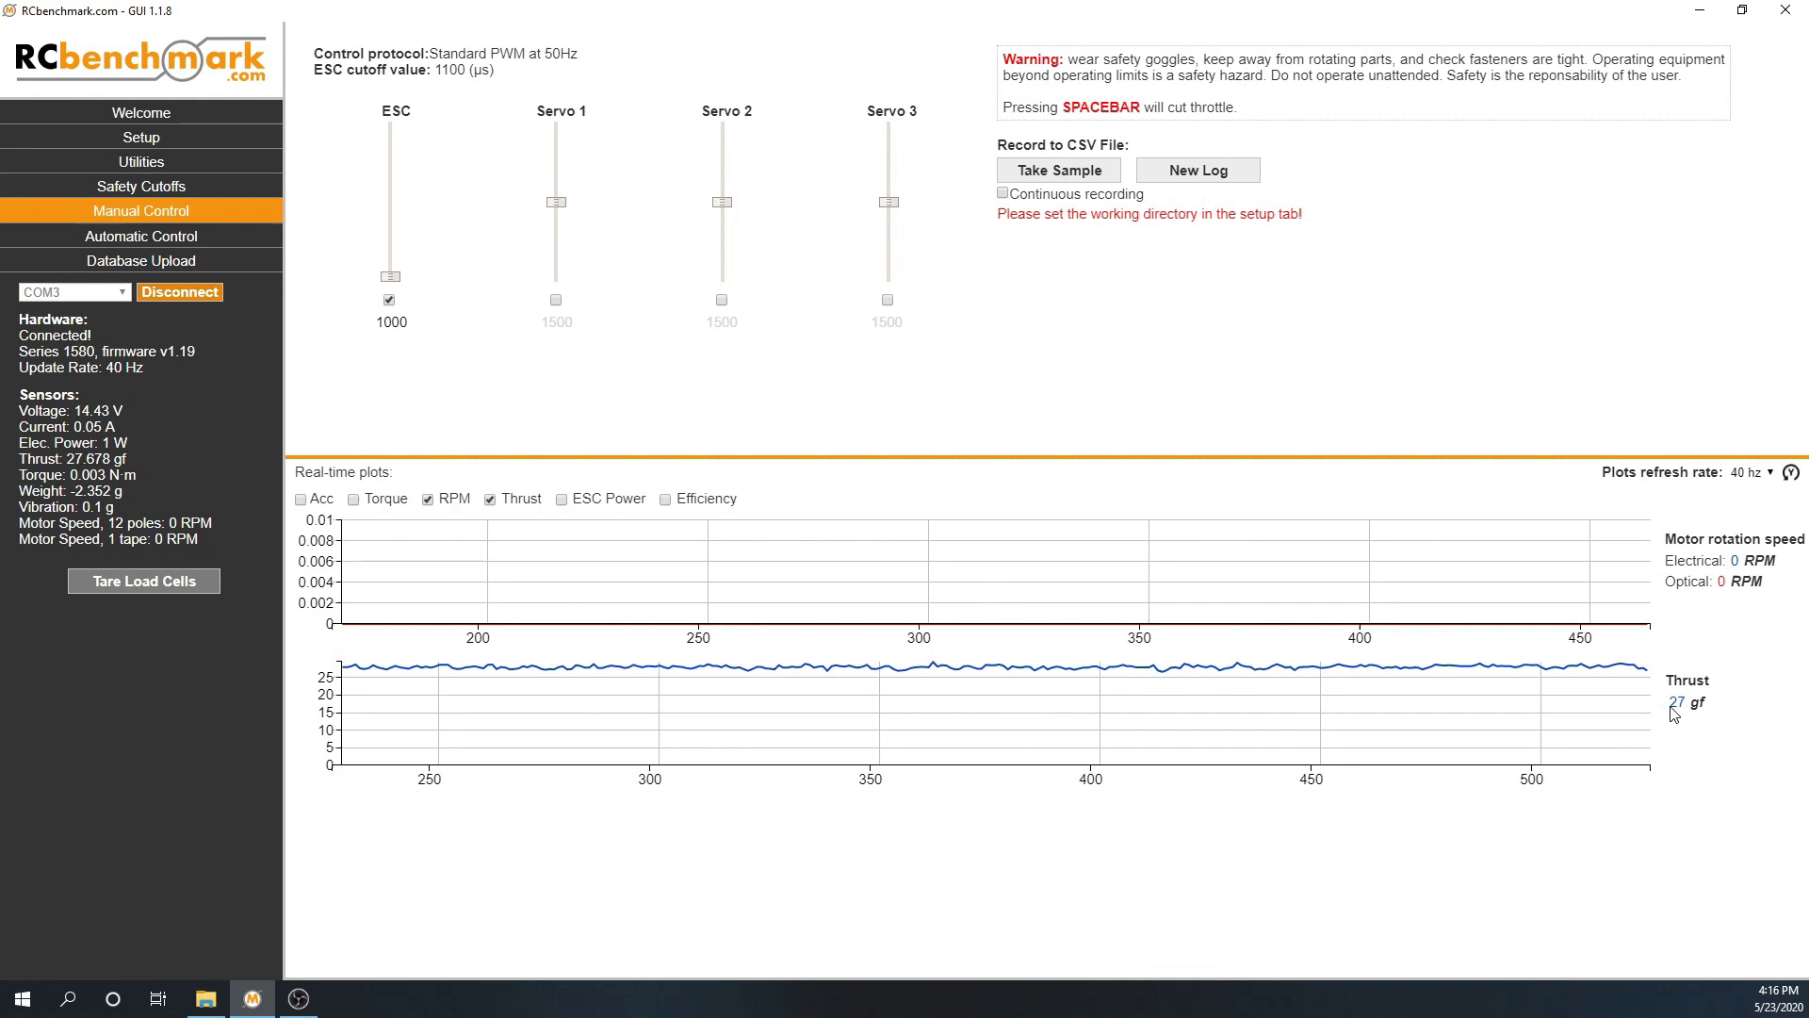
pyautogui.click(163, 595)
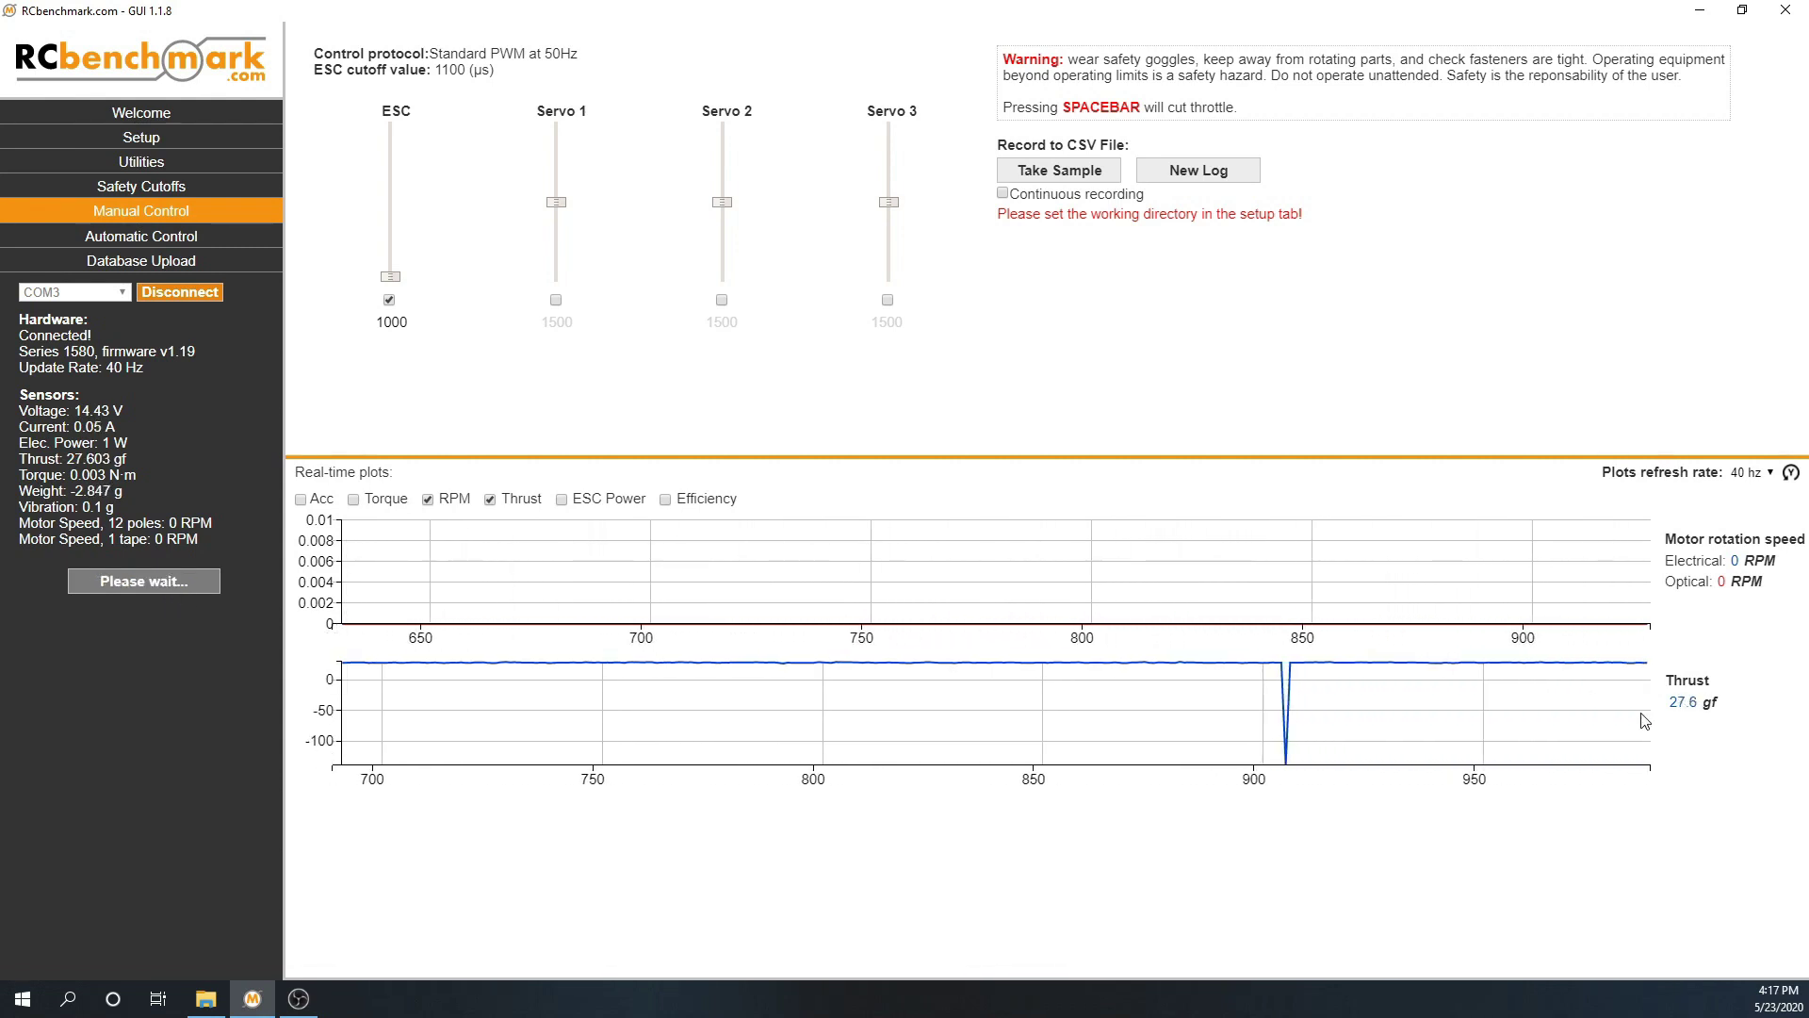
# Step: Run the motor at 1097 throttle, then cut it back to idle with Spacebar
pyautogui.moveTo(390, 276); pyautogui.dragTo(395, 230)
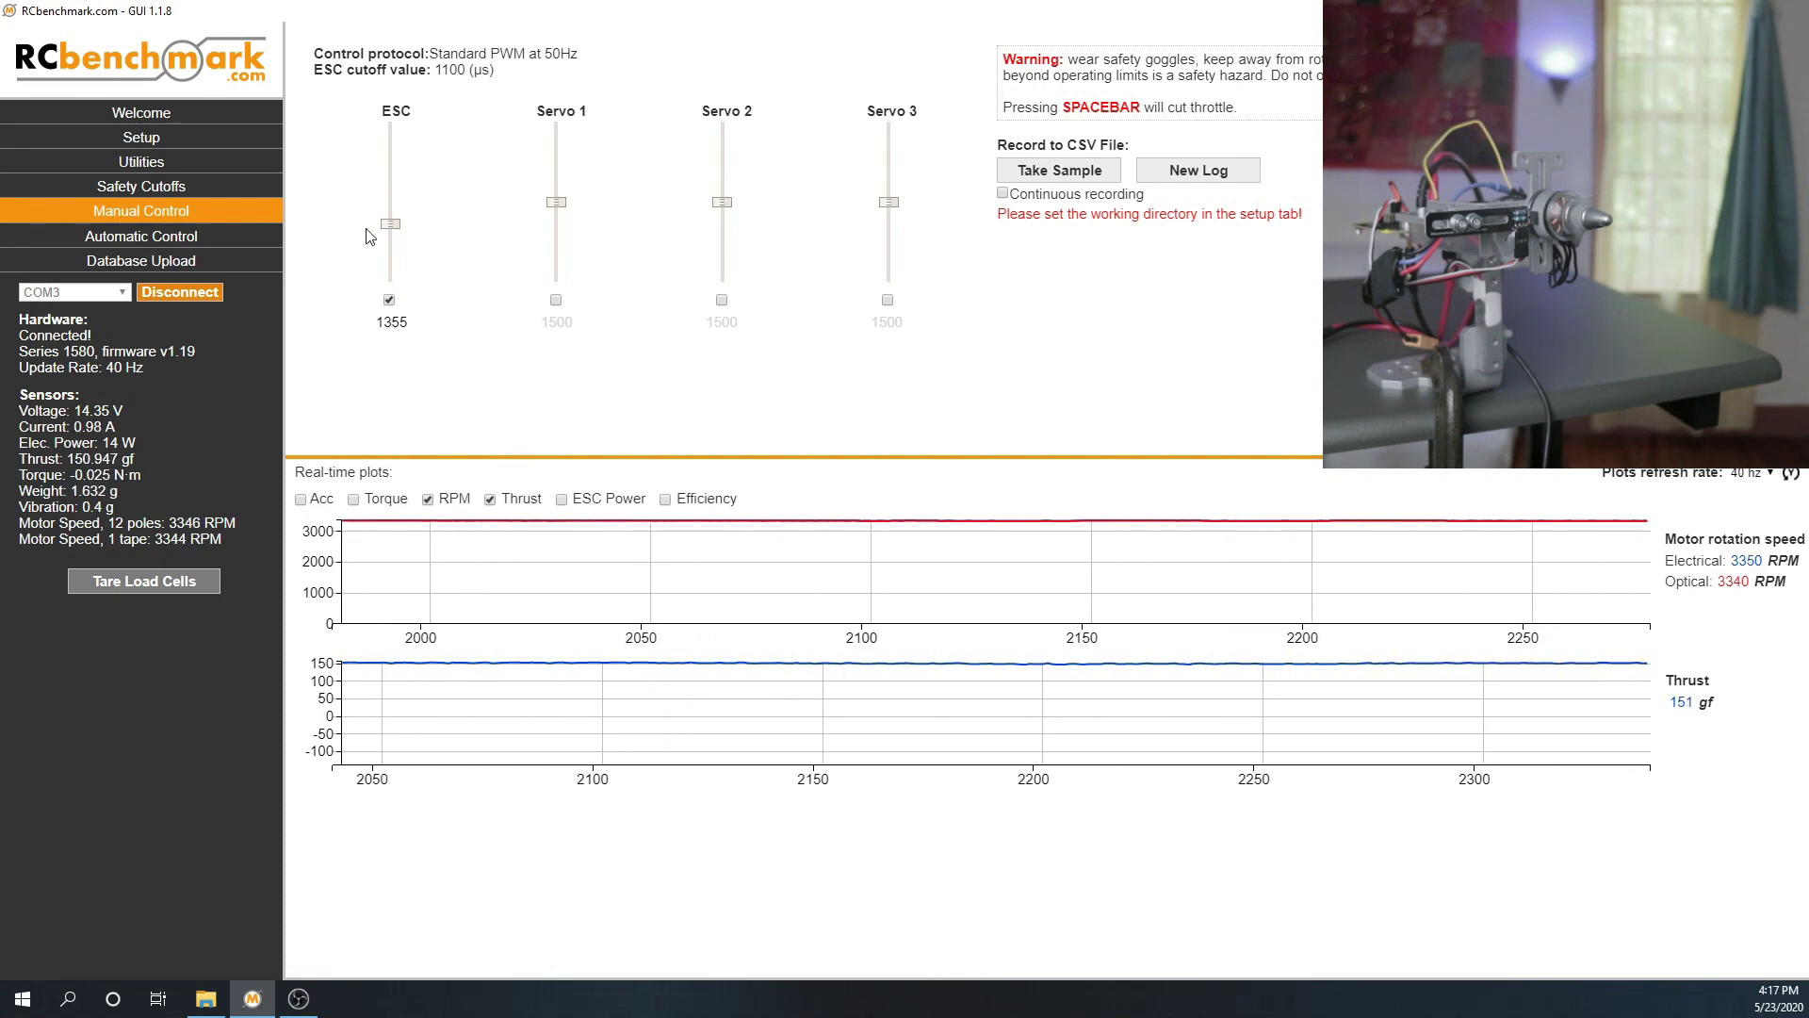
pyautogui.press('space')
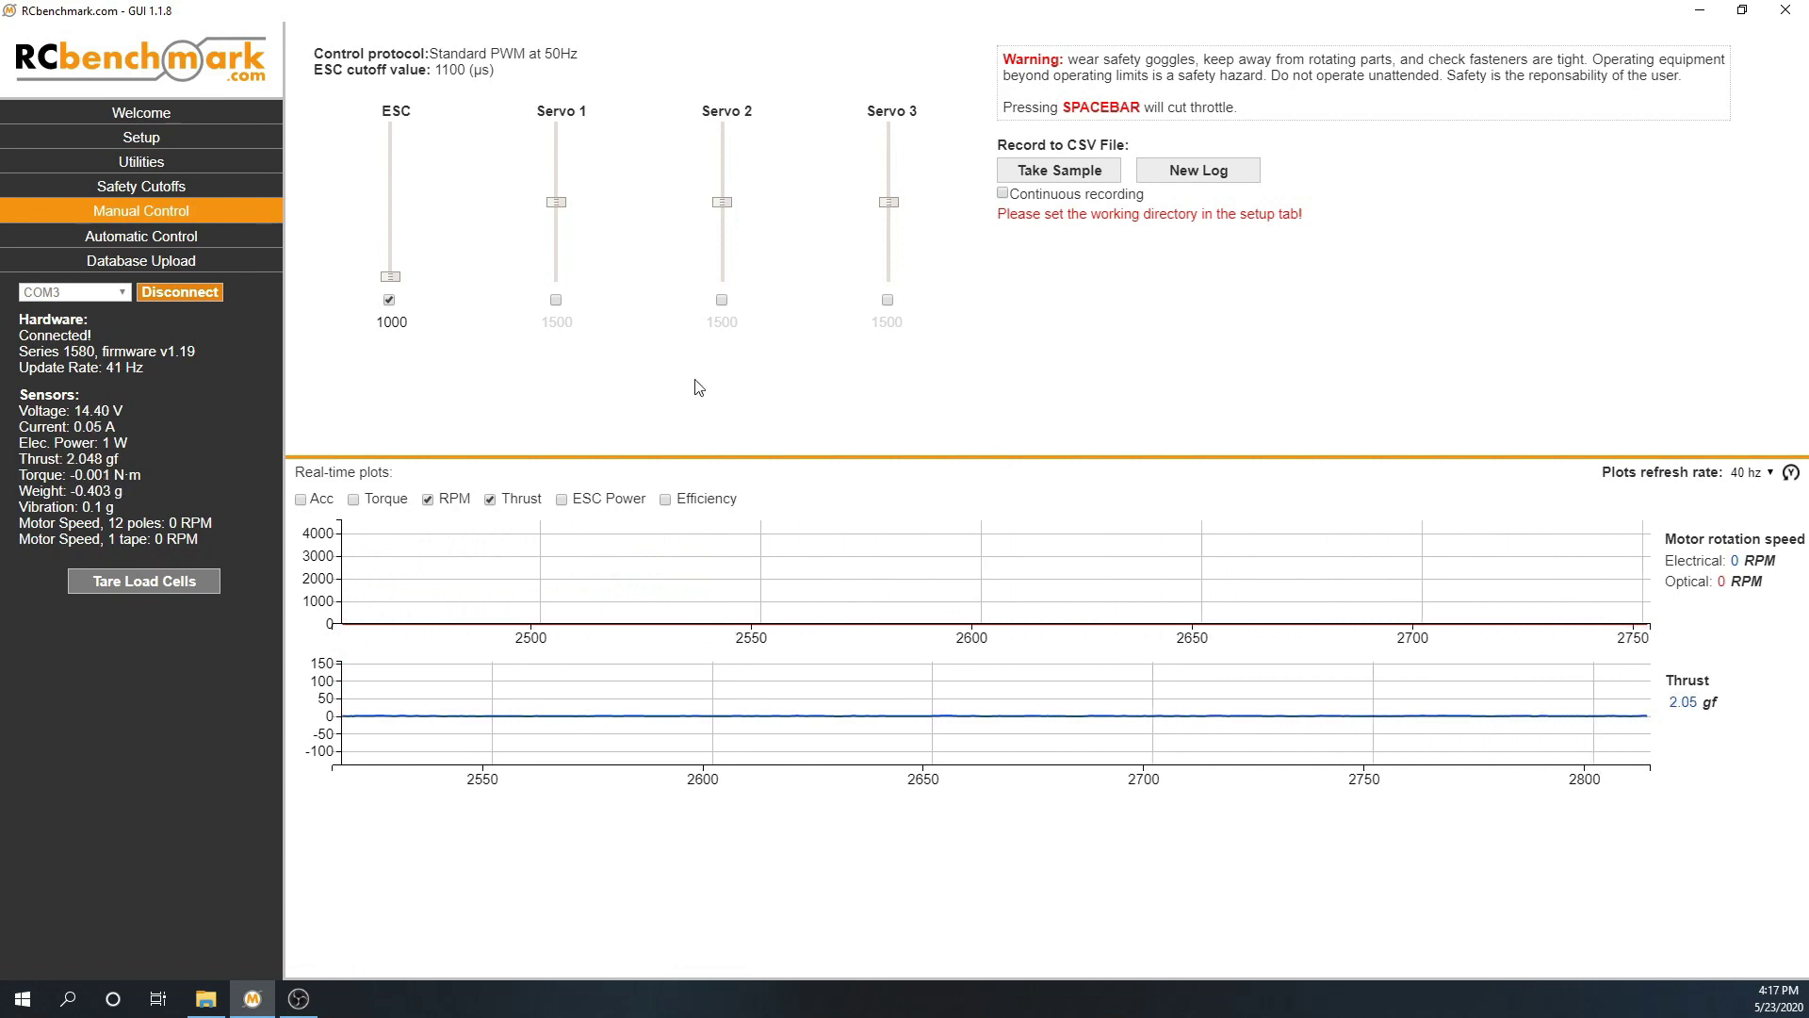
# Step: Enable Continuous recording to a log file and nudge the ESC throttle slightly above 1000
pyautogui.click(1003, 197)
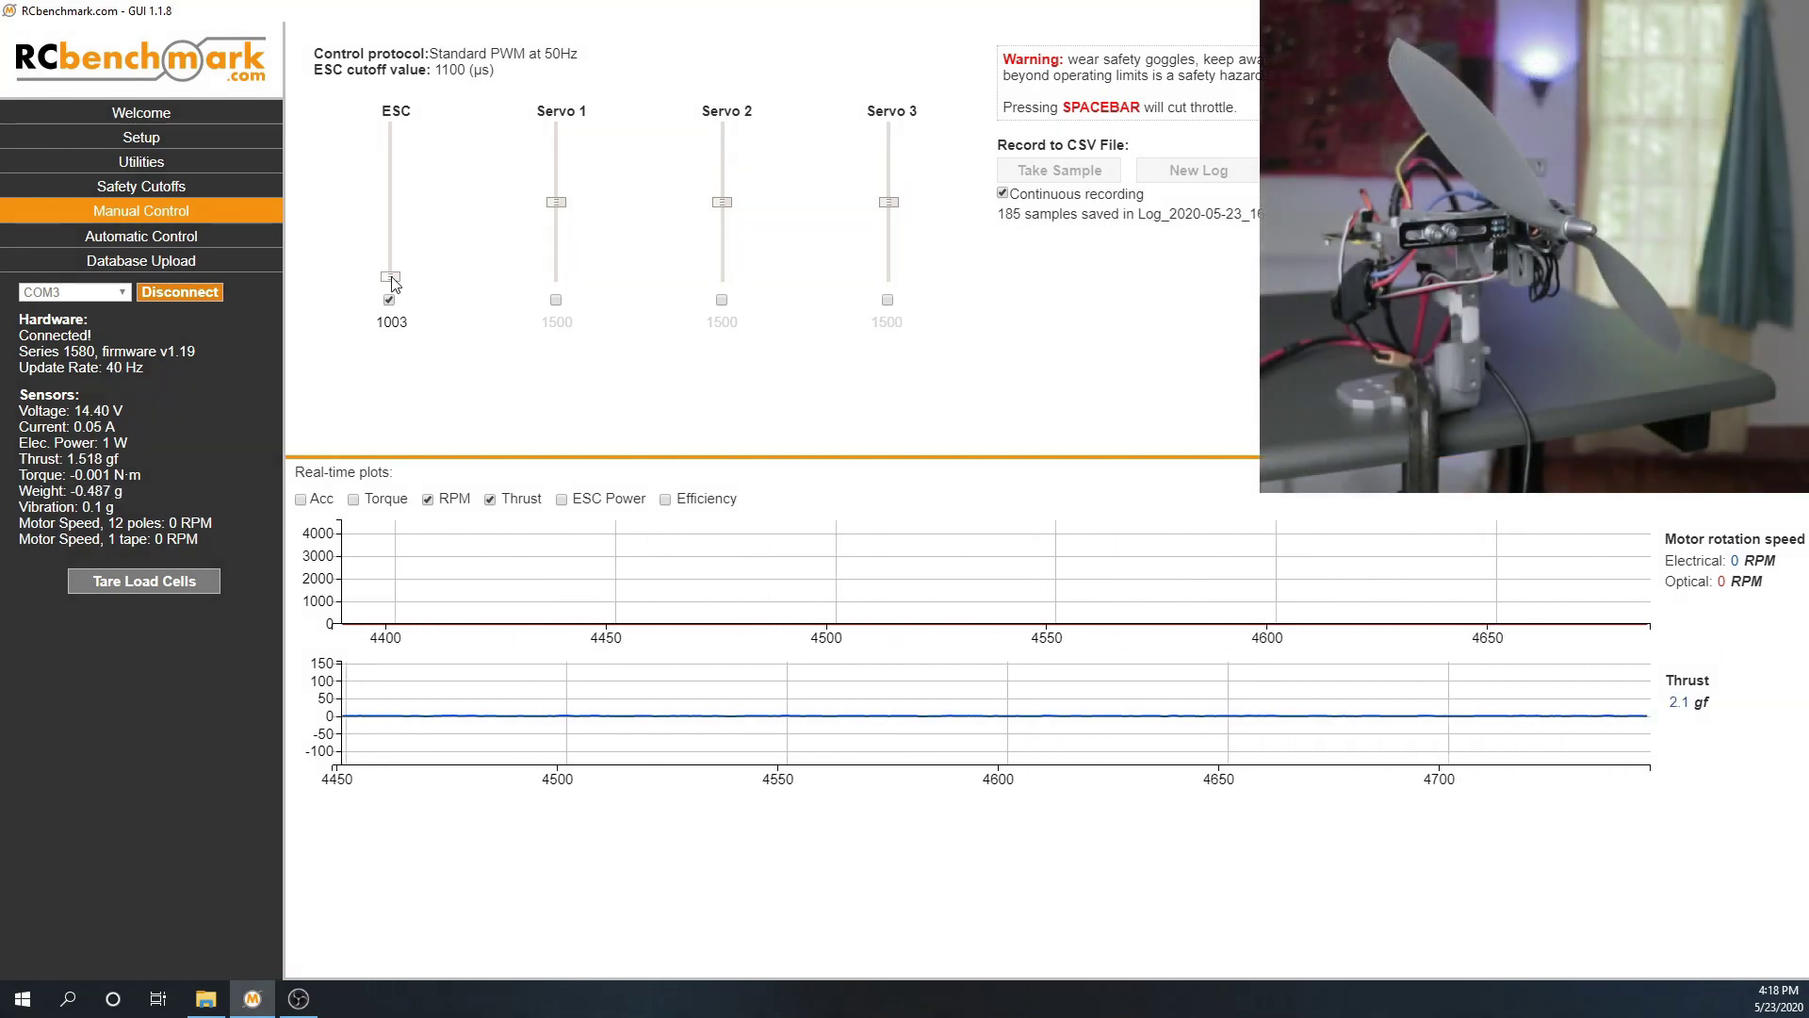
pyautogui.moveTo(393, 283)
pyautogui.mouseDown()
pyautogui.moveTo(400, 202)
pyautogui.moveTo(403, 297)
pyautogui.mouseUp()
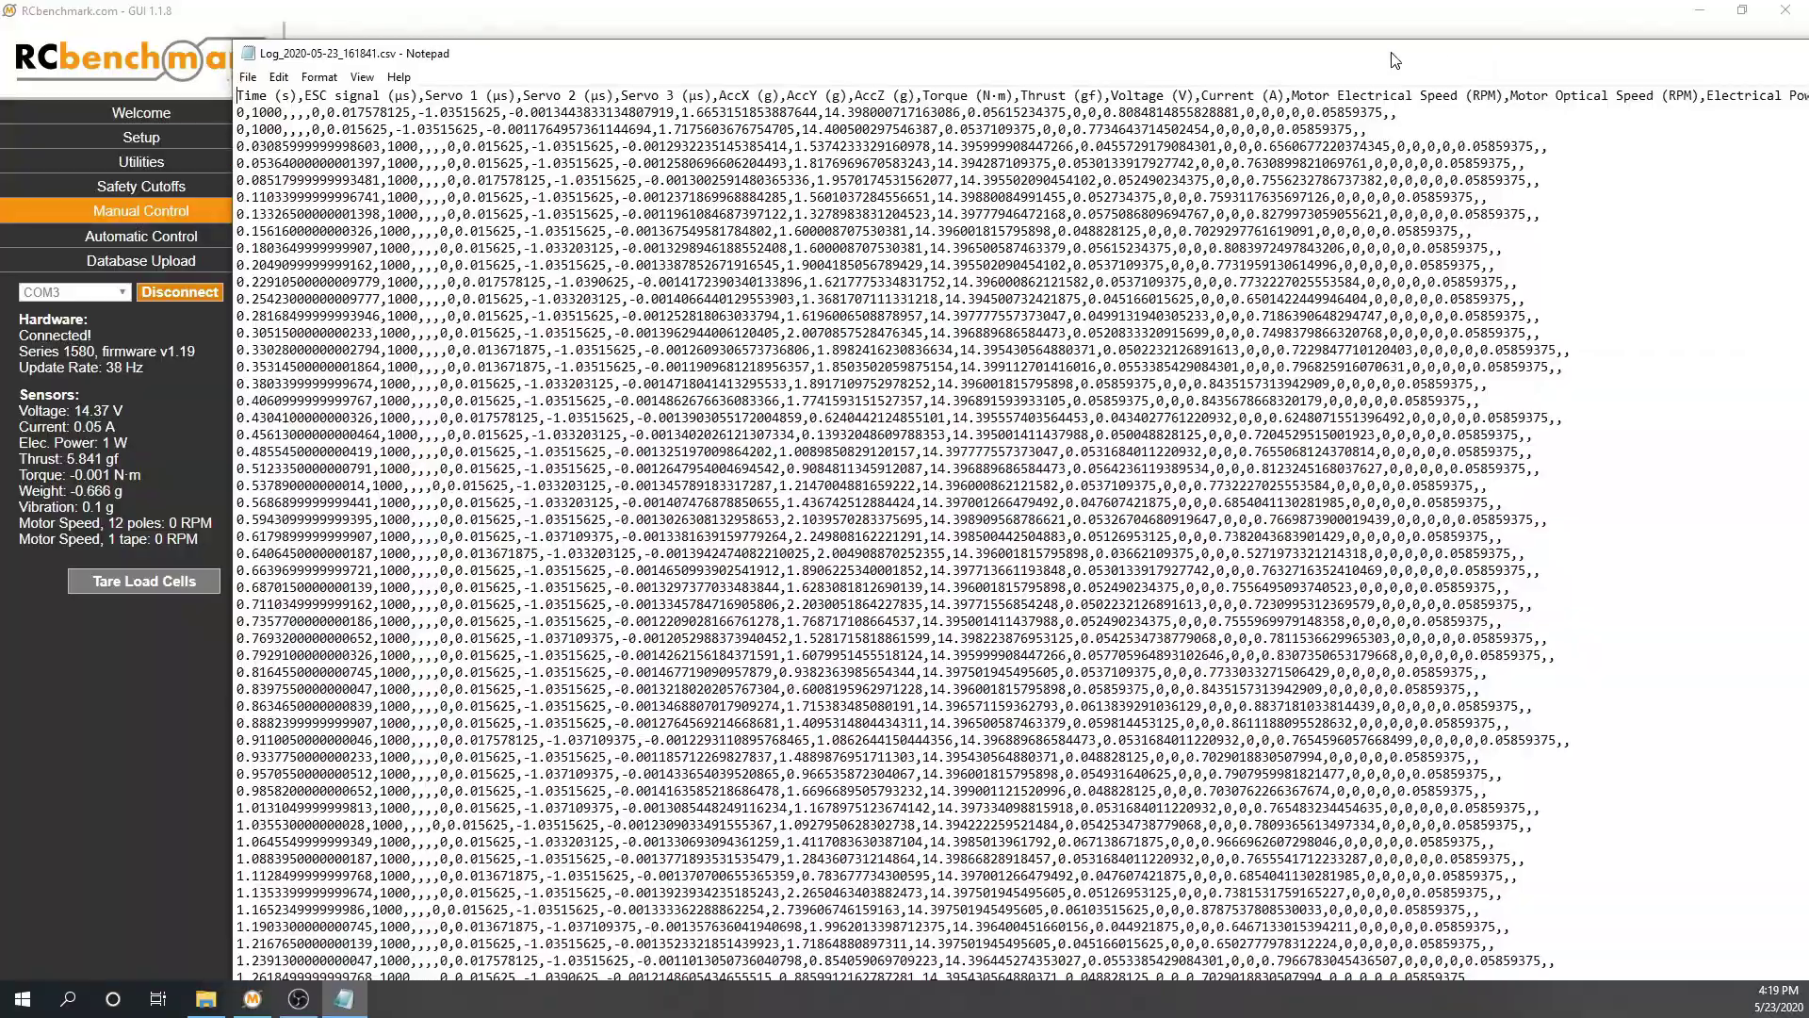
# Step: Maximize the CSV log in Notepad, then switch RCbenchmark to Automatic Control with its default script
pyautogui.doubleClick(1392, 60)
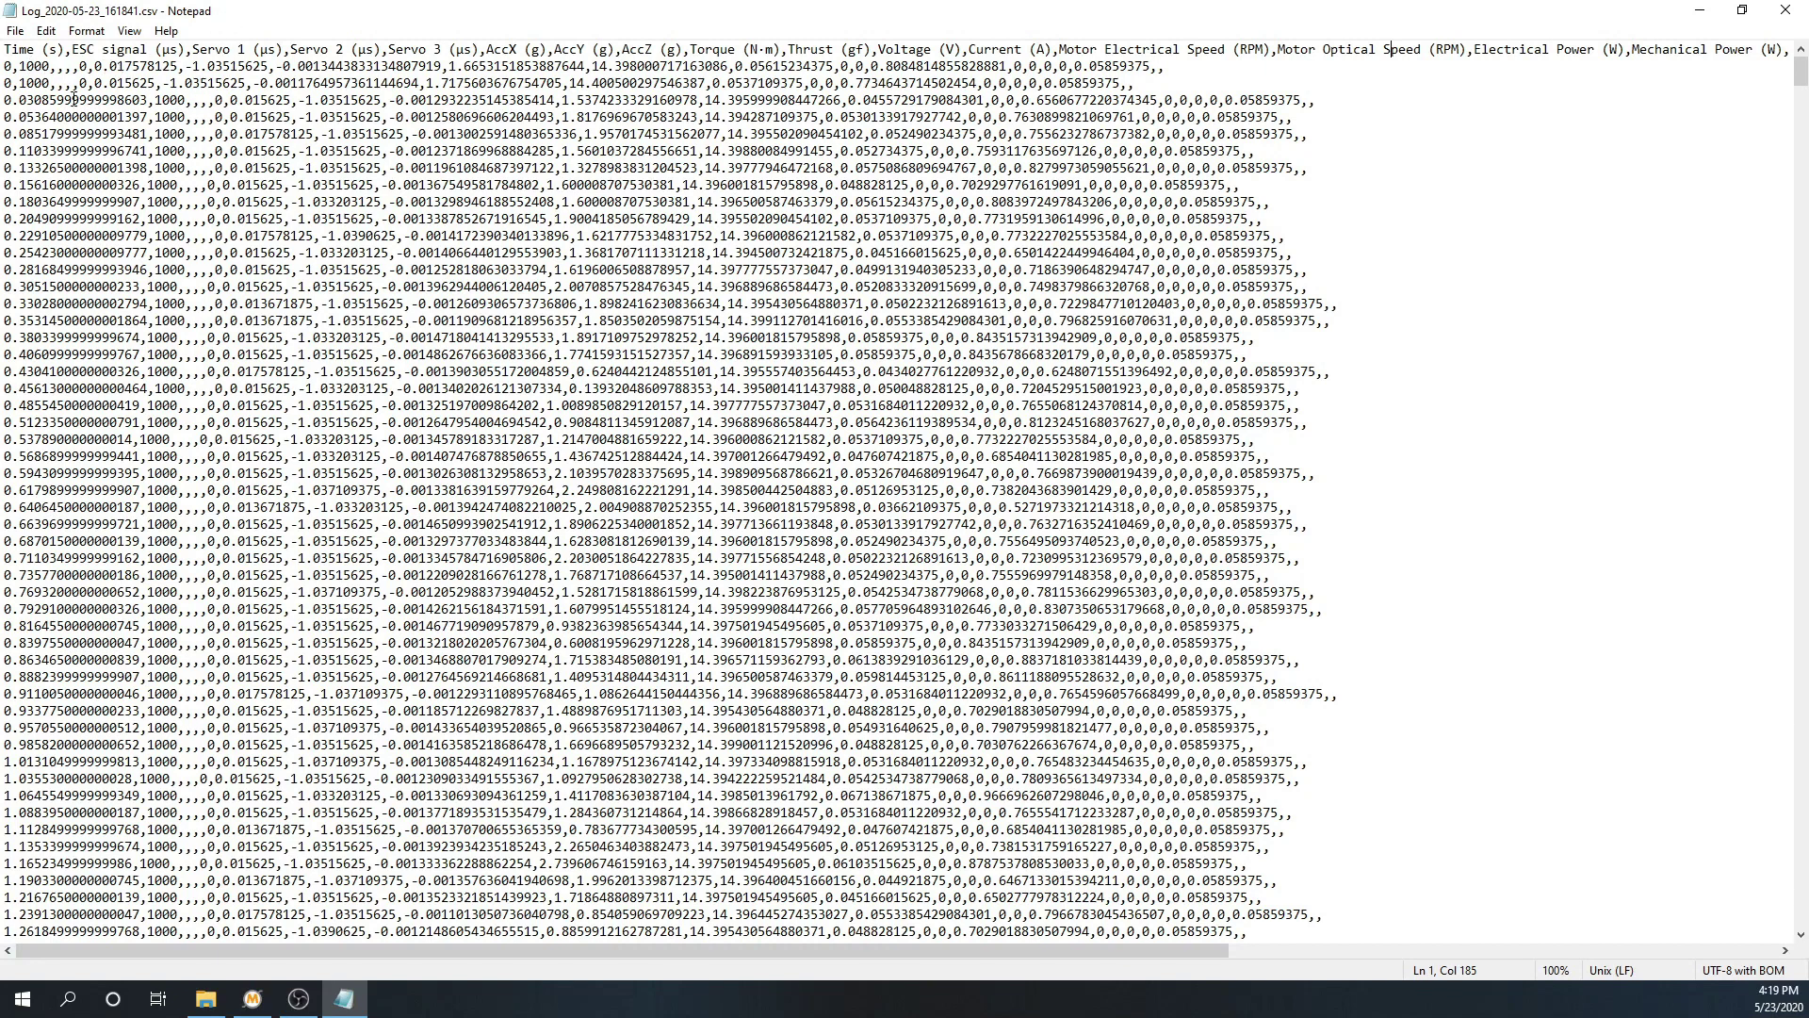
pyautogui.scroll(-7, 605, 386)
pyautogui.scroll(-7, 650, 360)
pyautogui.scroll(-7, 703, 340)
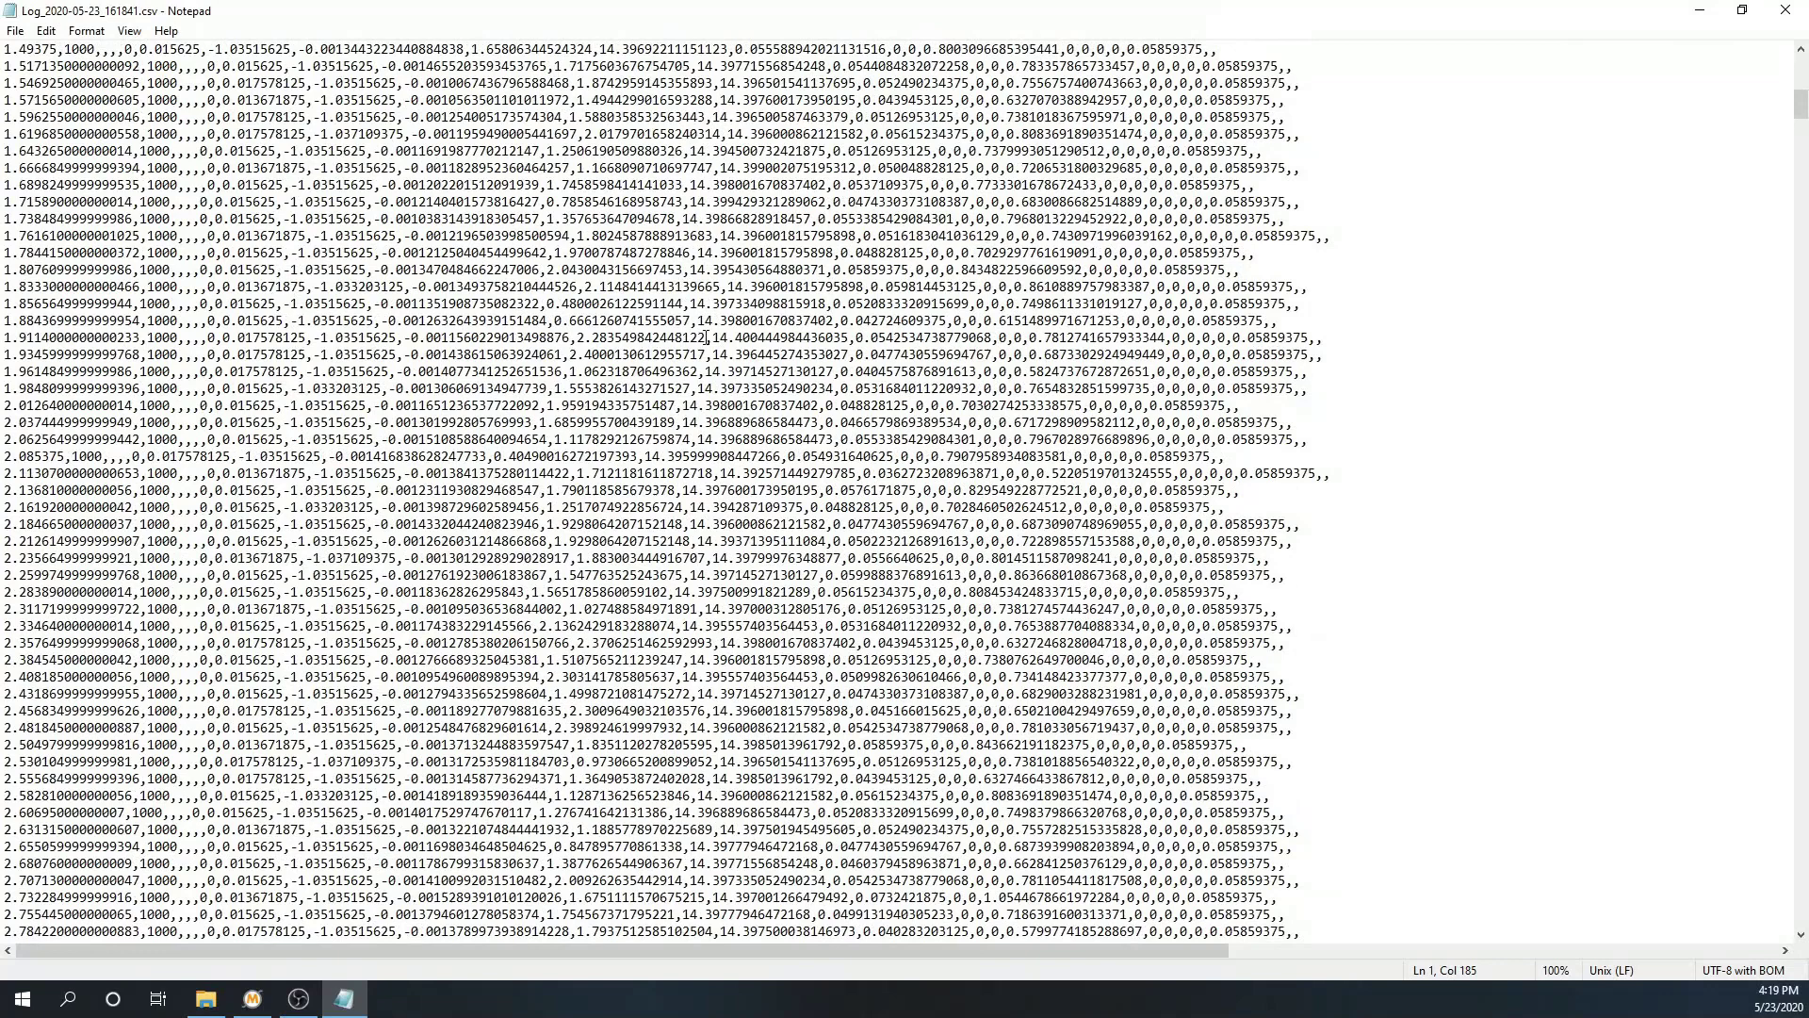
pyautogui.scroll(-7, 274, 340)
pyautogui.scroll(7, 62, 452)
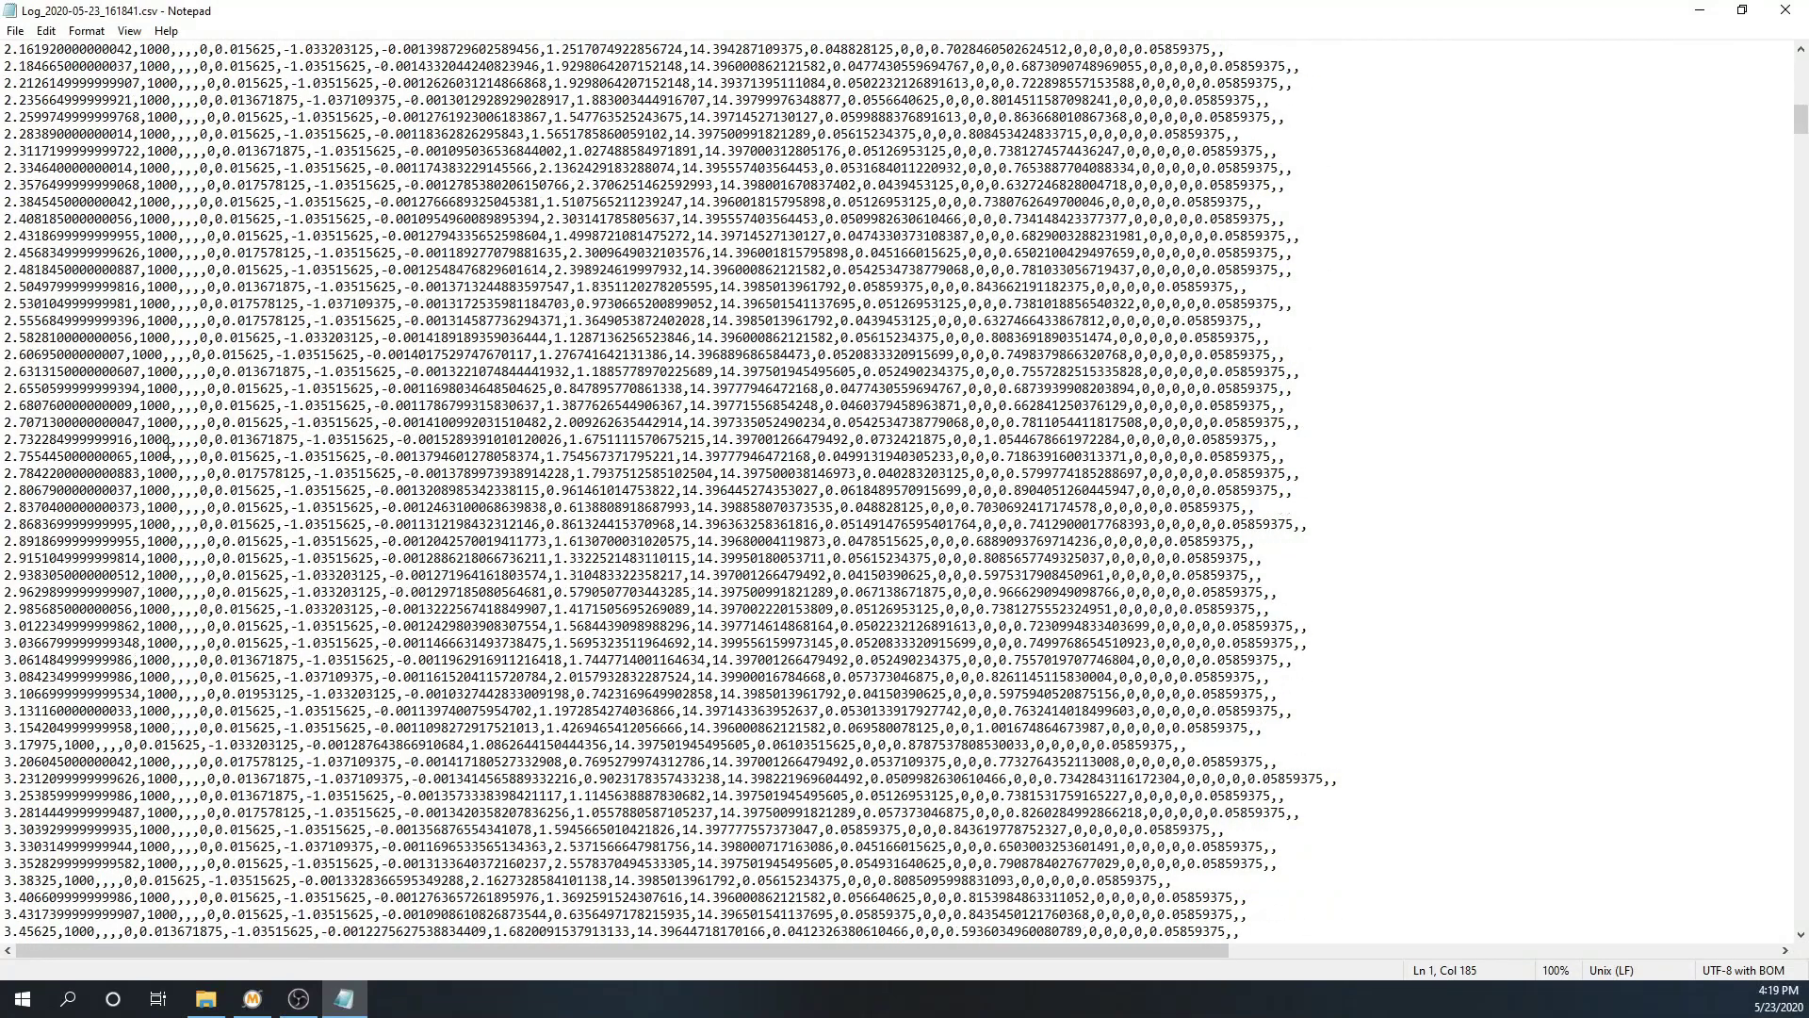
pyautogui.scroll(7, 64, 440)
pyautogui.scroll(7, 63, 424)
pyautogui.scroll(7, 62, 404)
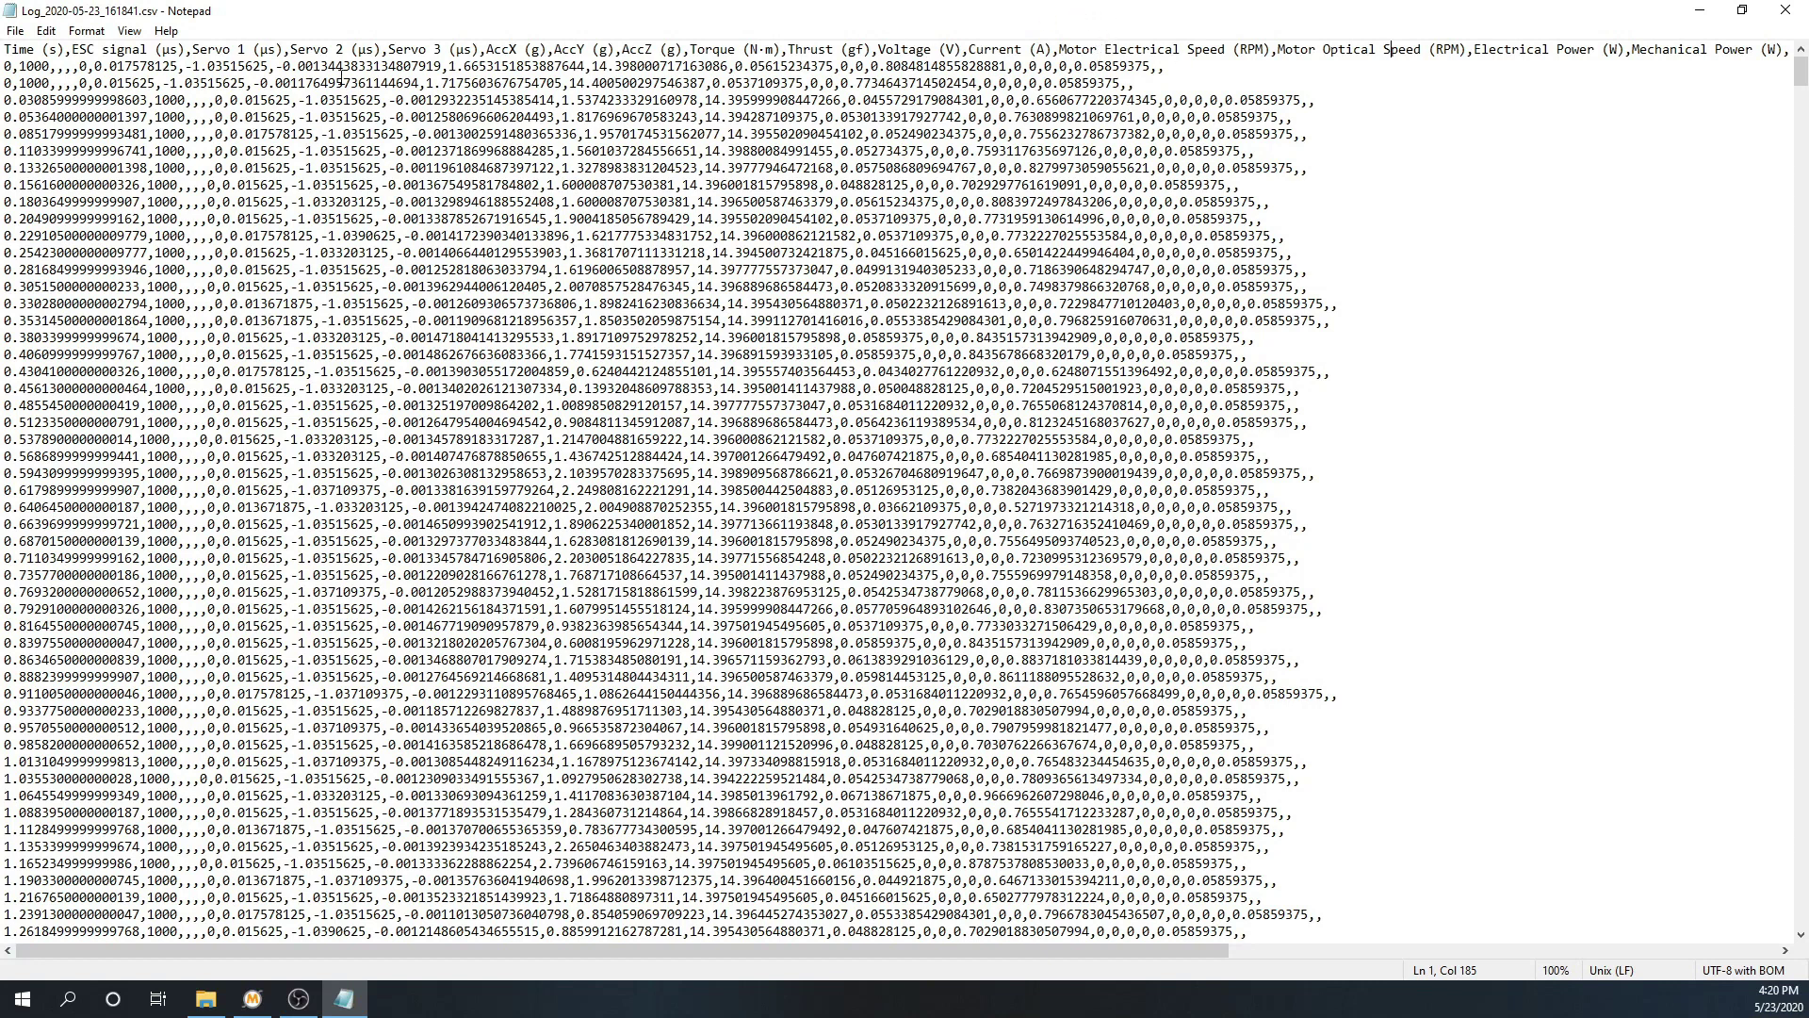
pyautogui.scroll(-10, 449, 334)
pyautogui.scroll(-10, 479, 357)
pyautogui.scroll(-10, 506, 378)
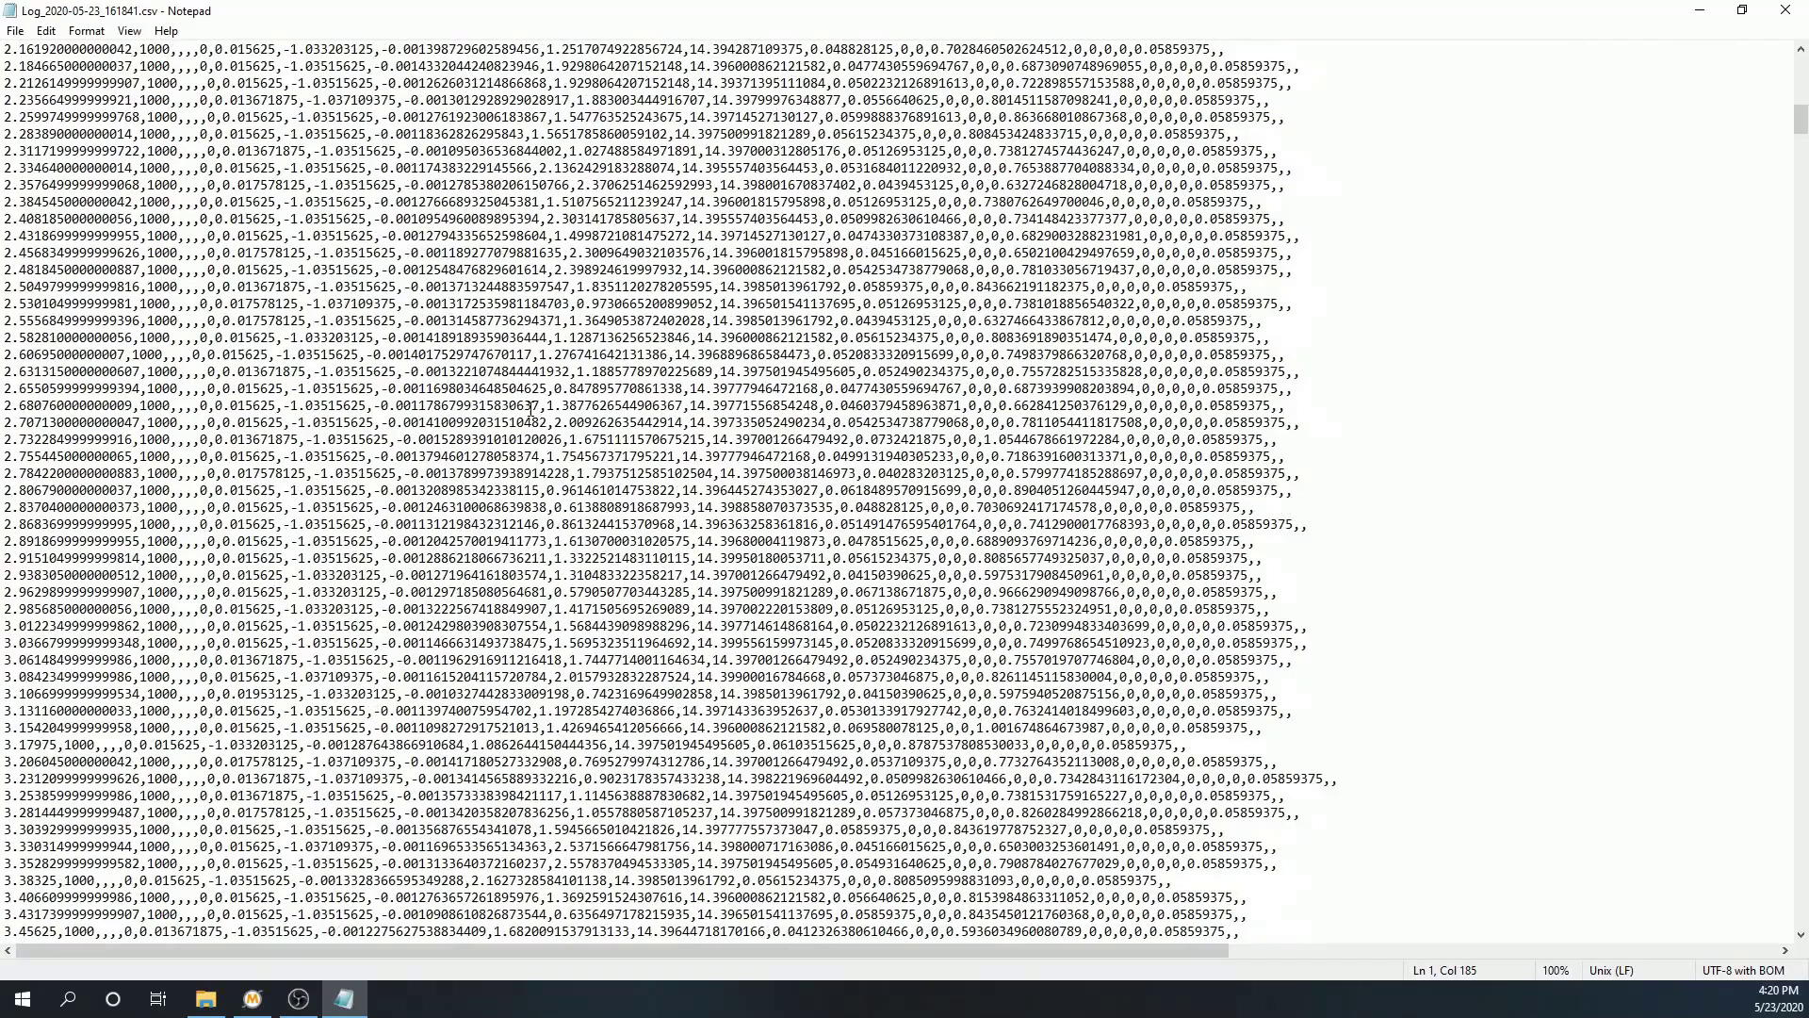
pyautogui.scroll(-10, 535, 404)
pyautogui.scroll(-10, 543, 418)
pyautogui.scroll(-10, 544, 420)
pyautogui.scroll(-8, 520, 427)
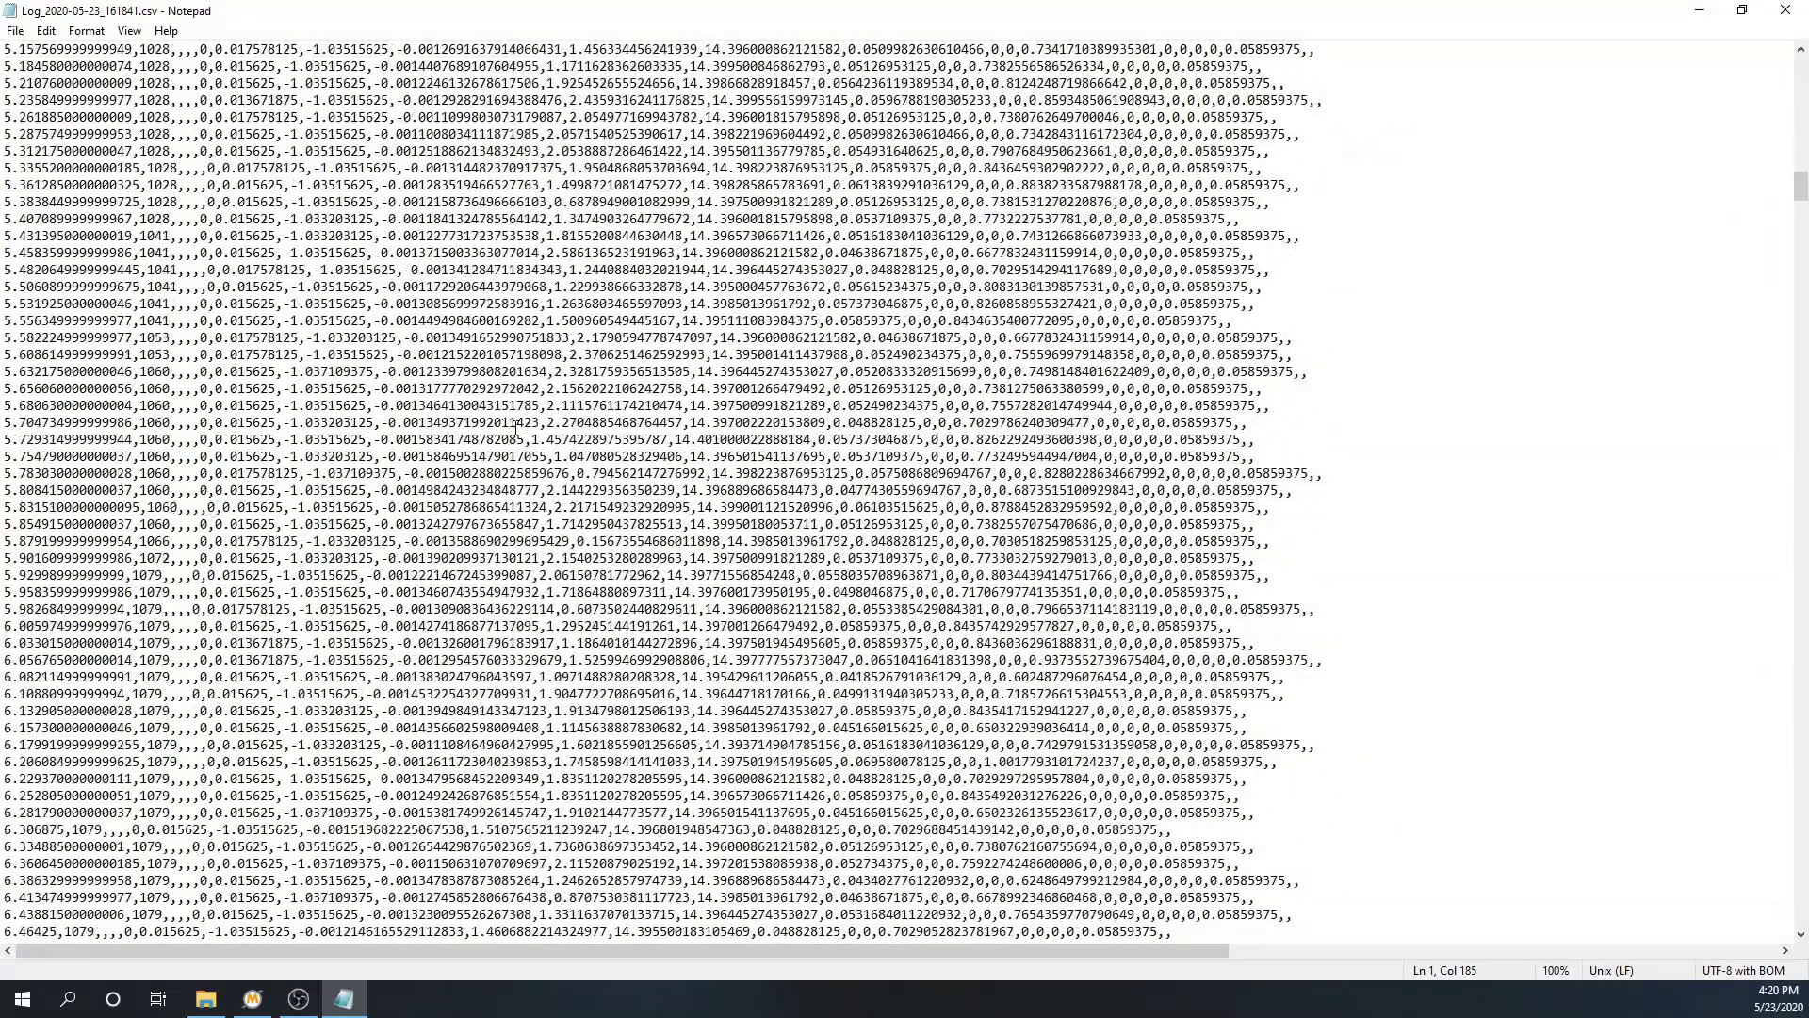
pyautogui.scroll(-10, 520, 427)
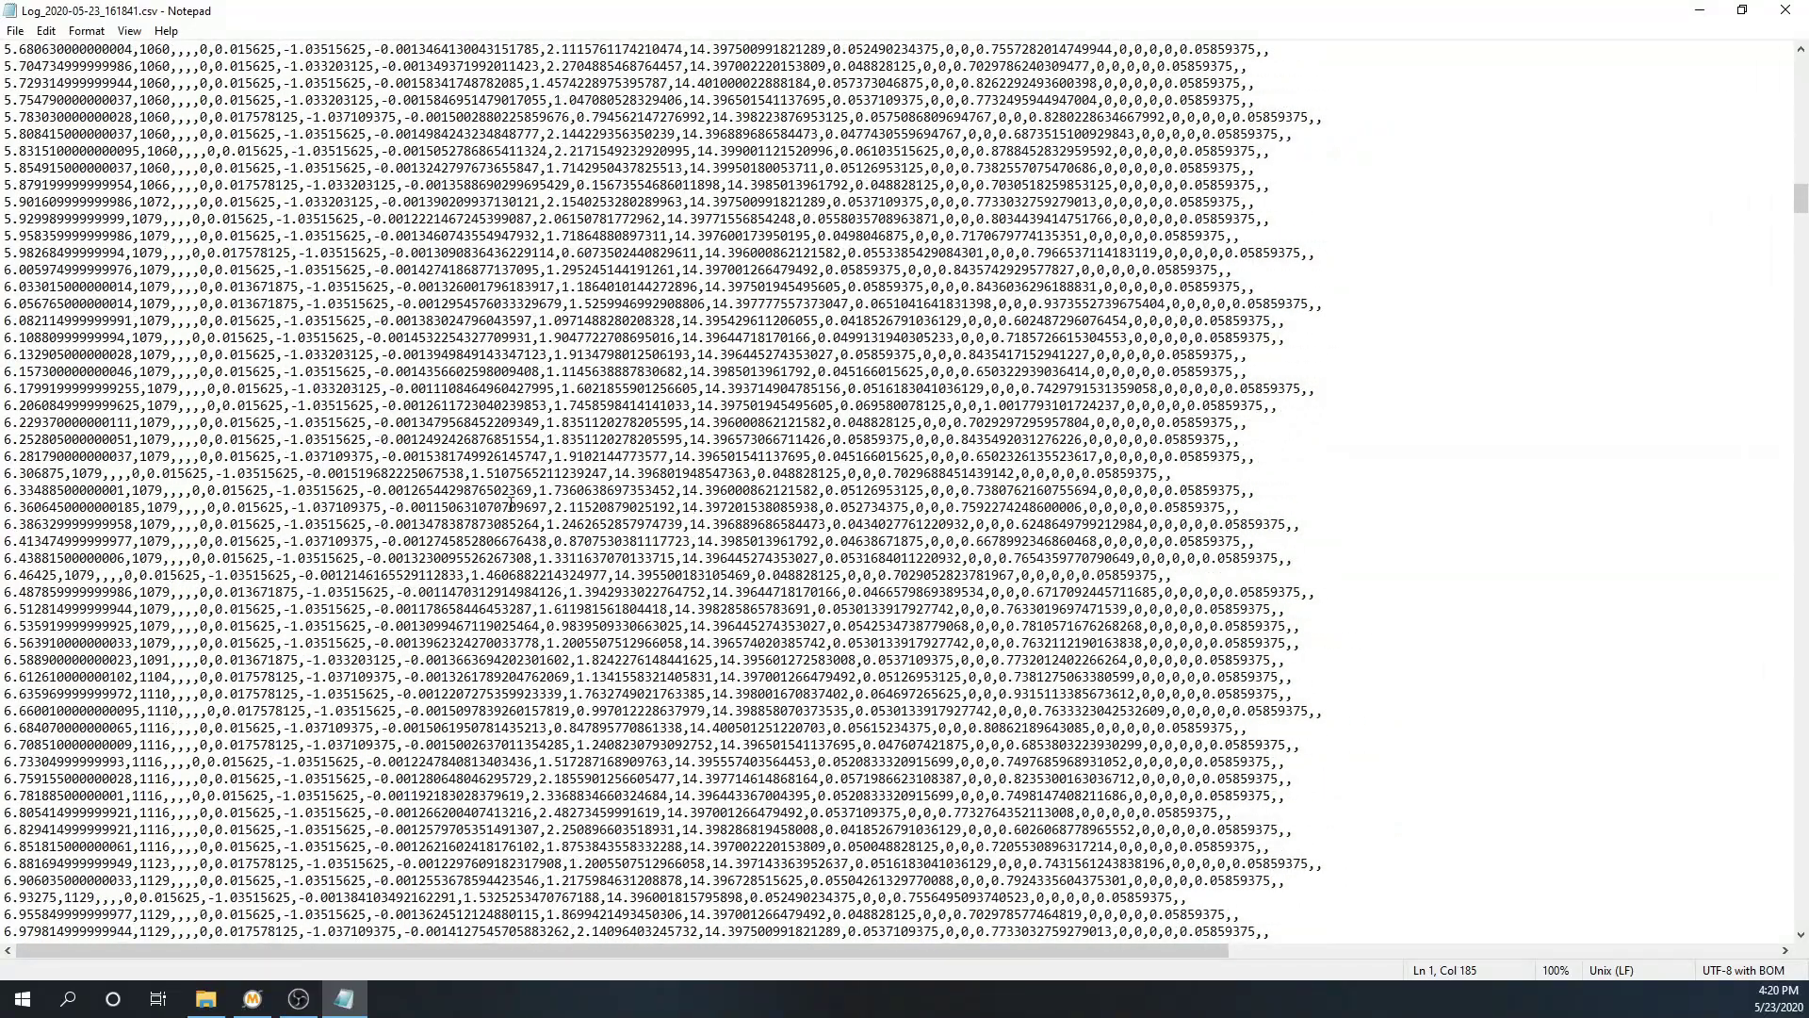
pyautogui.scroll(-4, 510, 509)
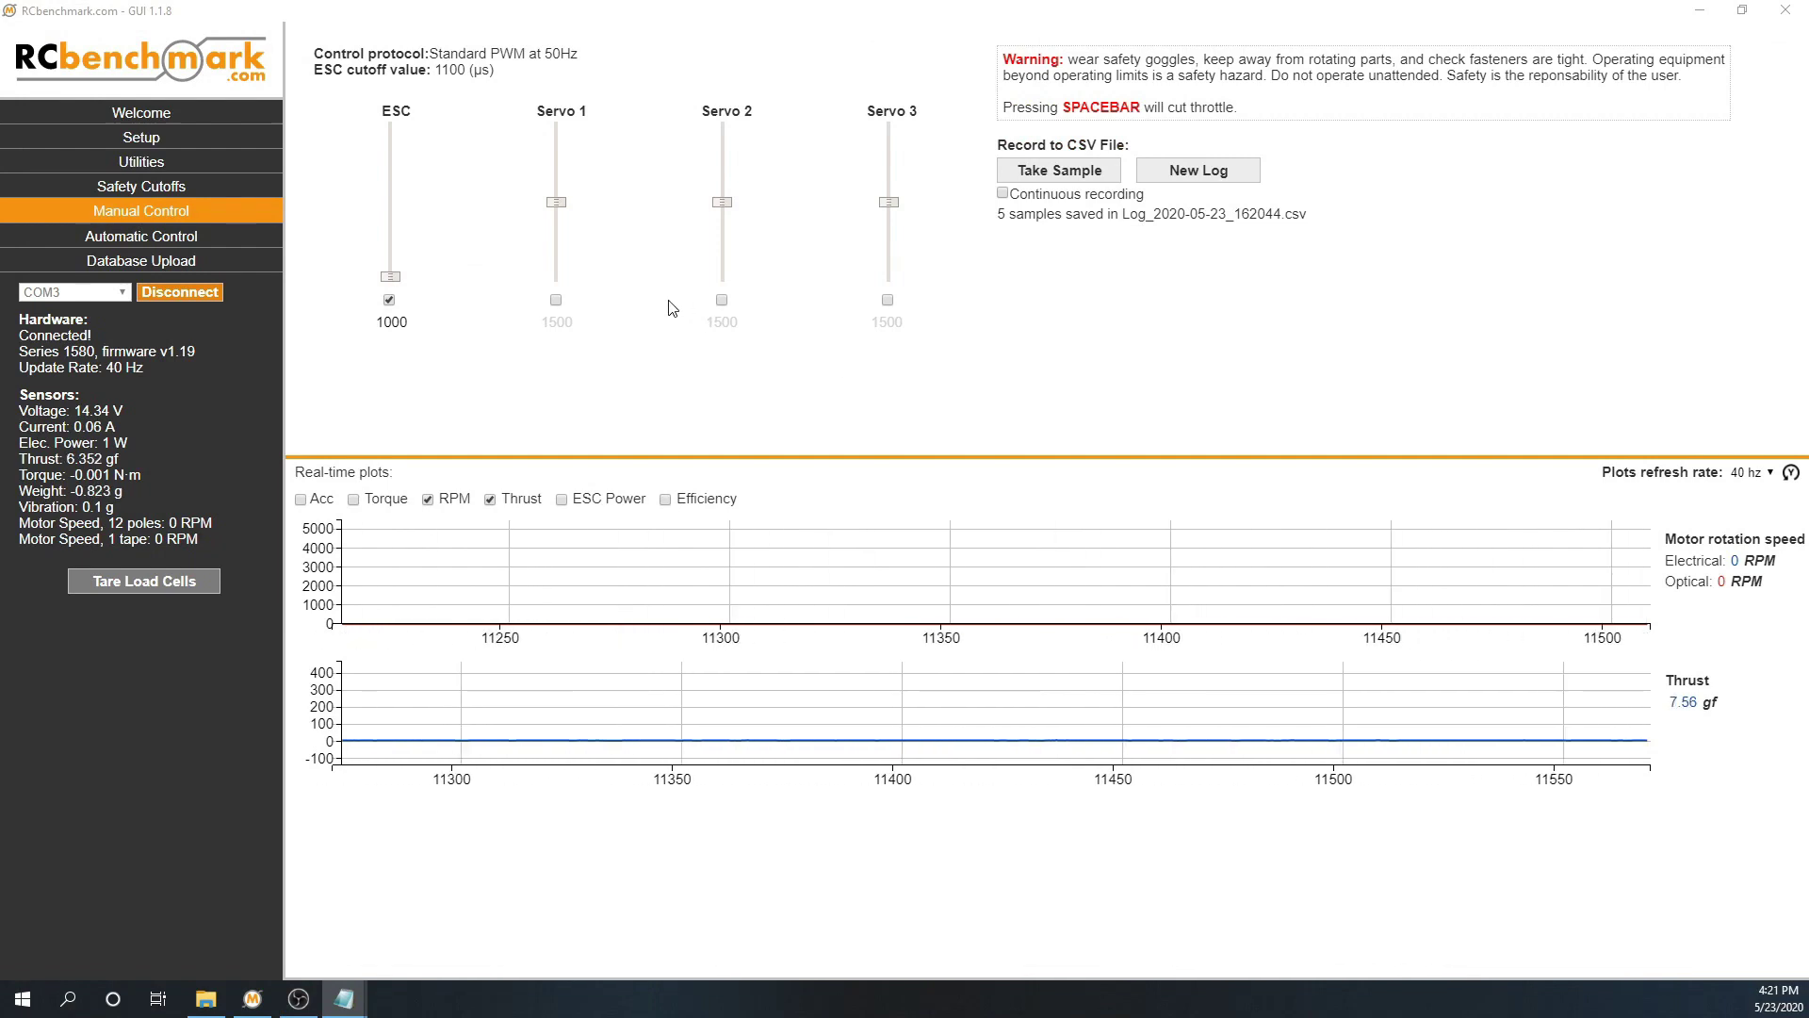
pyautogui.click(152, 237)
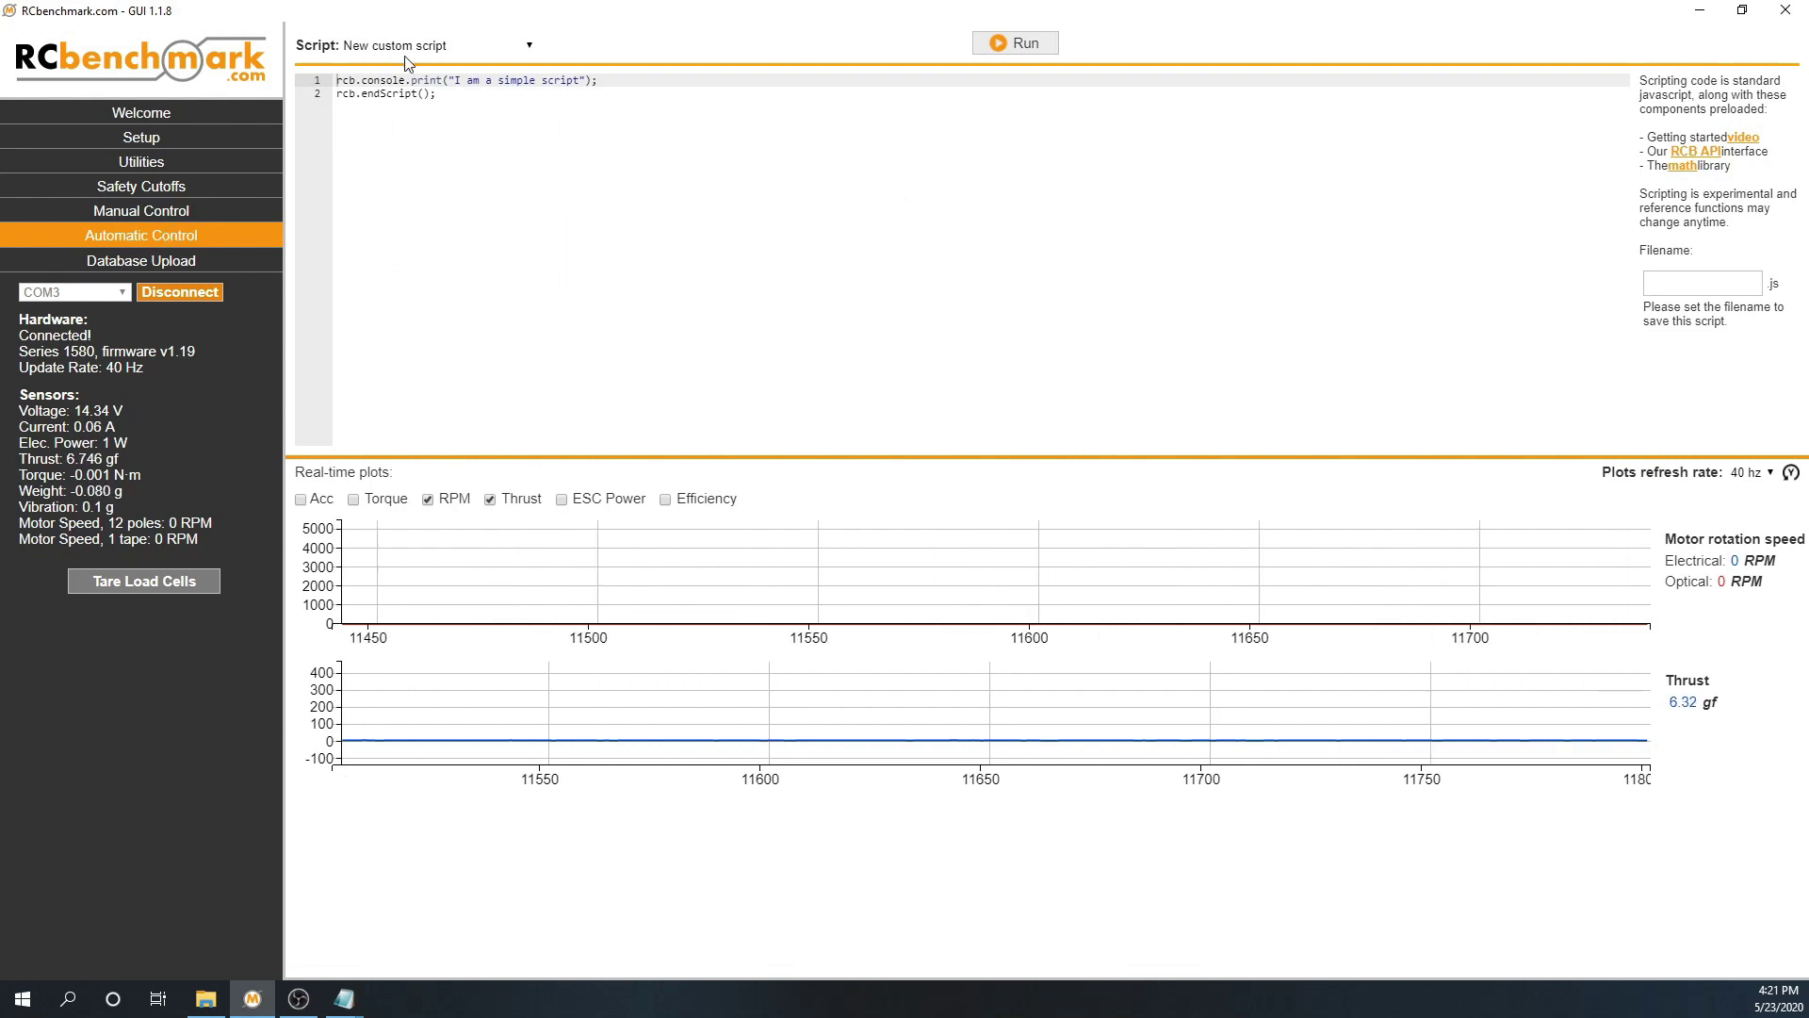
# Step: Load Sweep - discrete, review minVal, stepsQty, settlingTime and samplesAvg, and select all its code
pyautogui.click(349, 46)
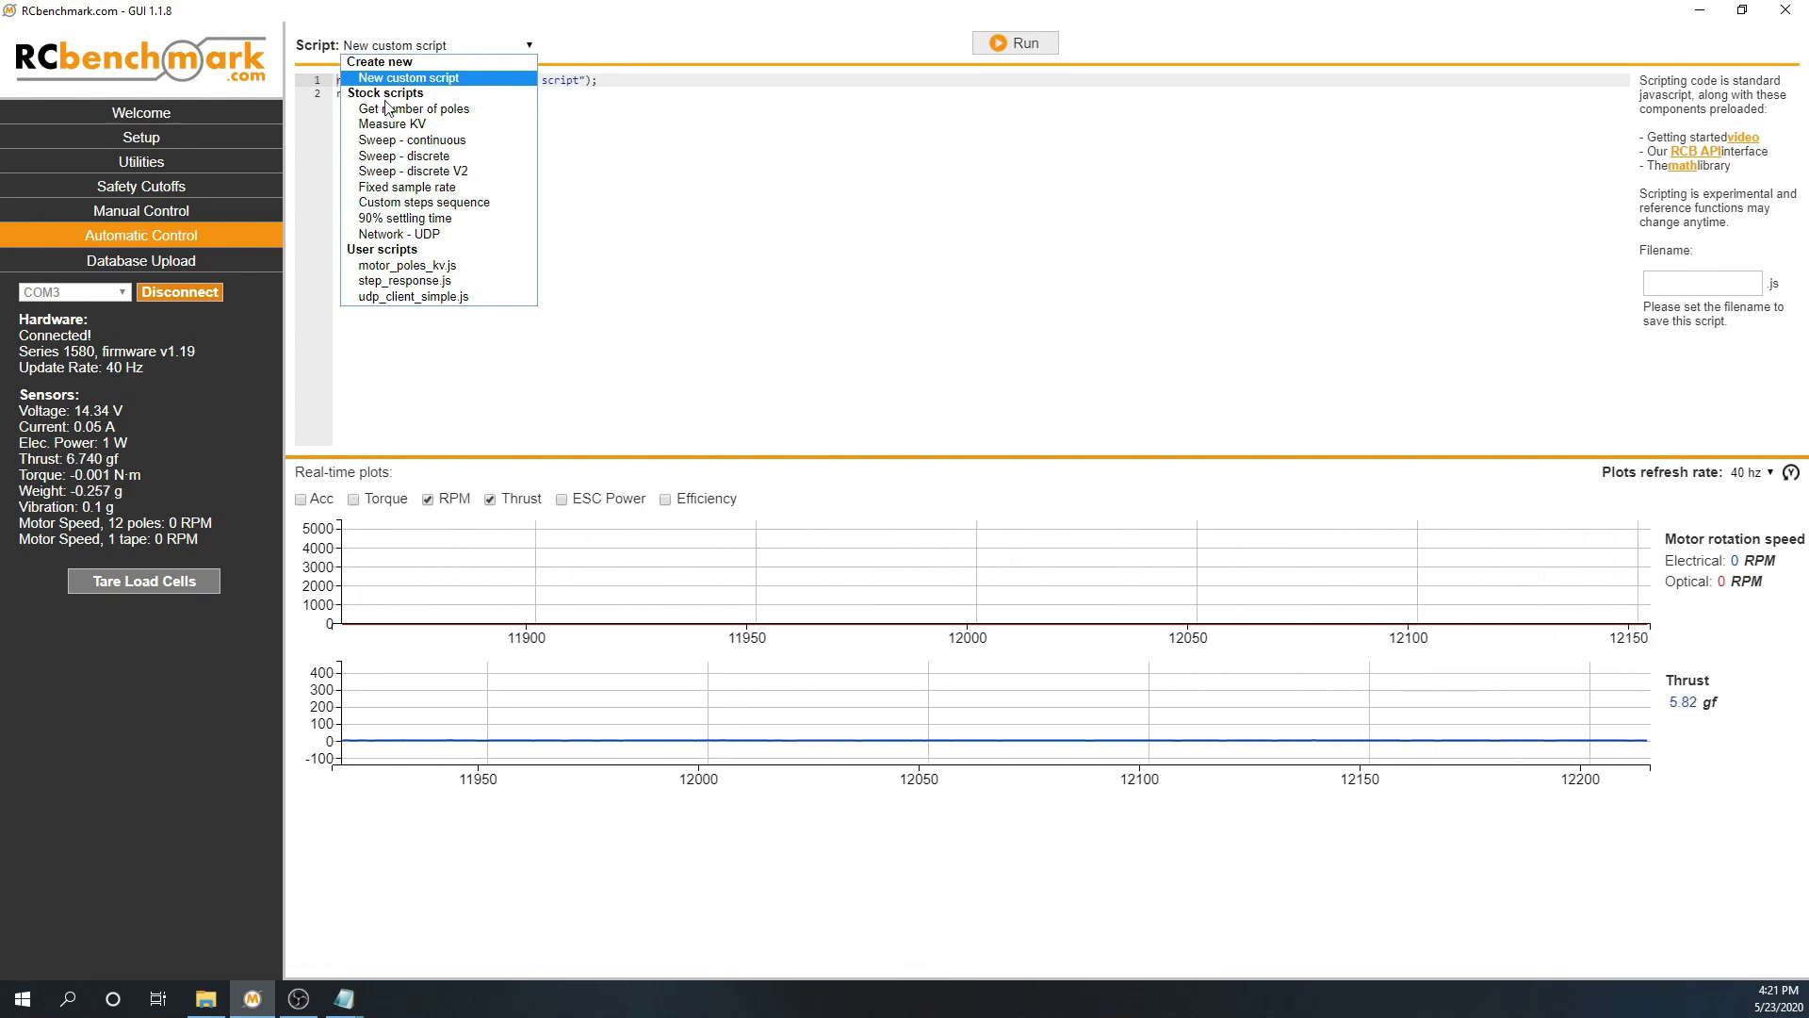
pyautogui.click(418, 157)
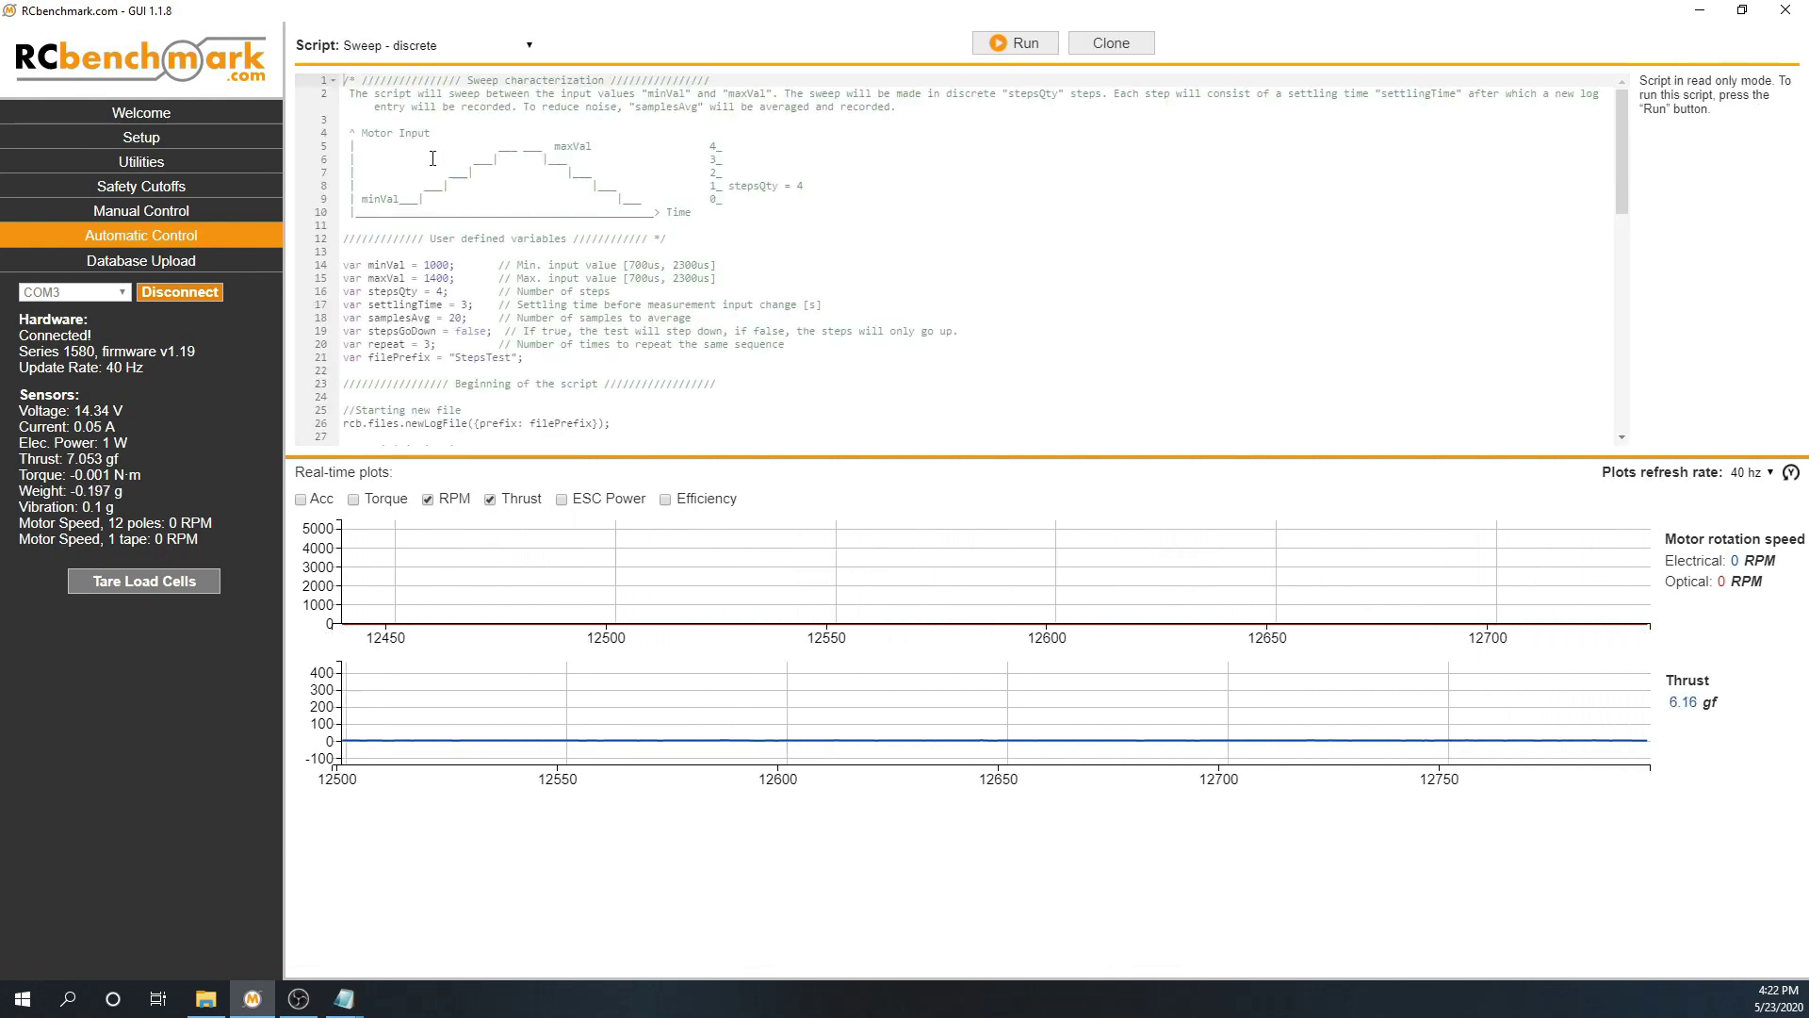
pyautogui.doubleClick(436, 264)
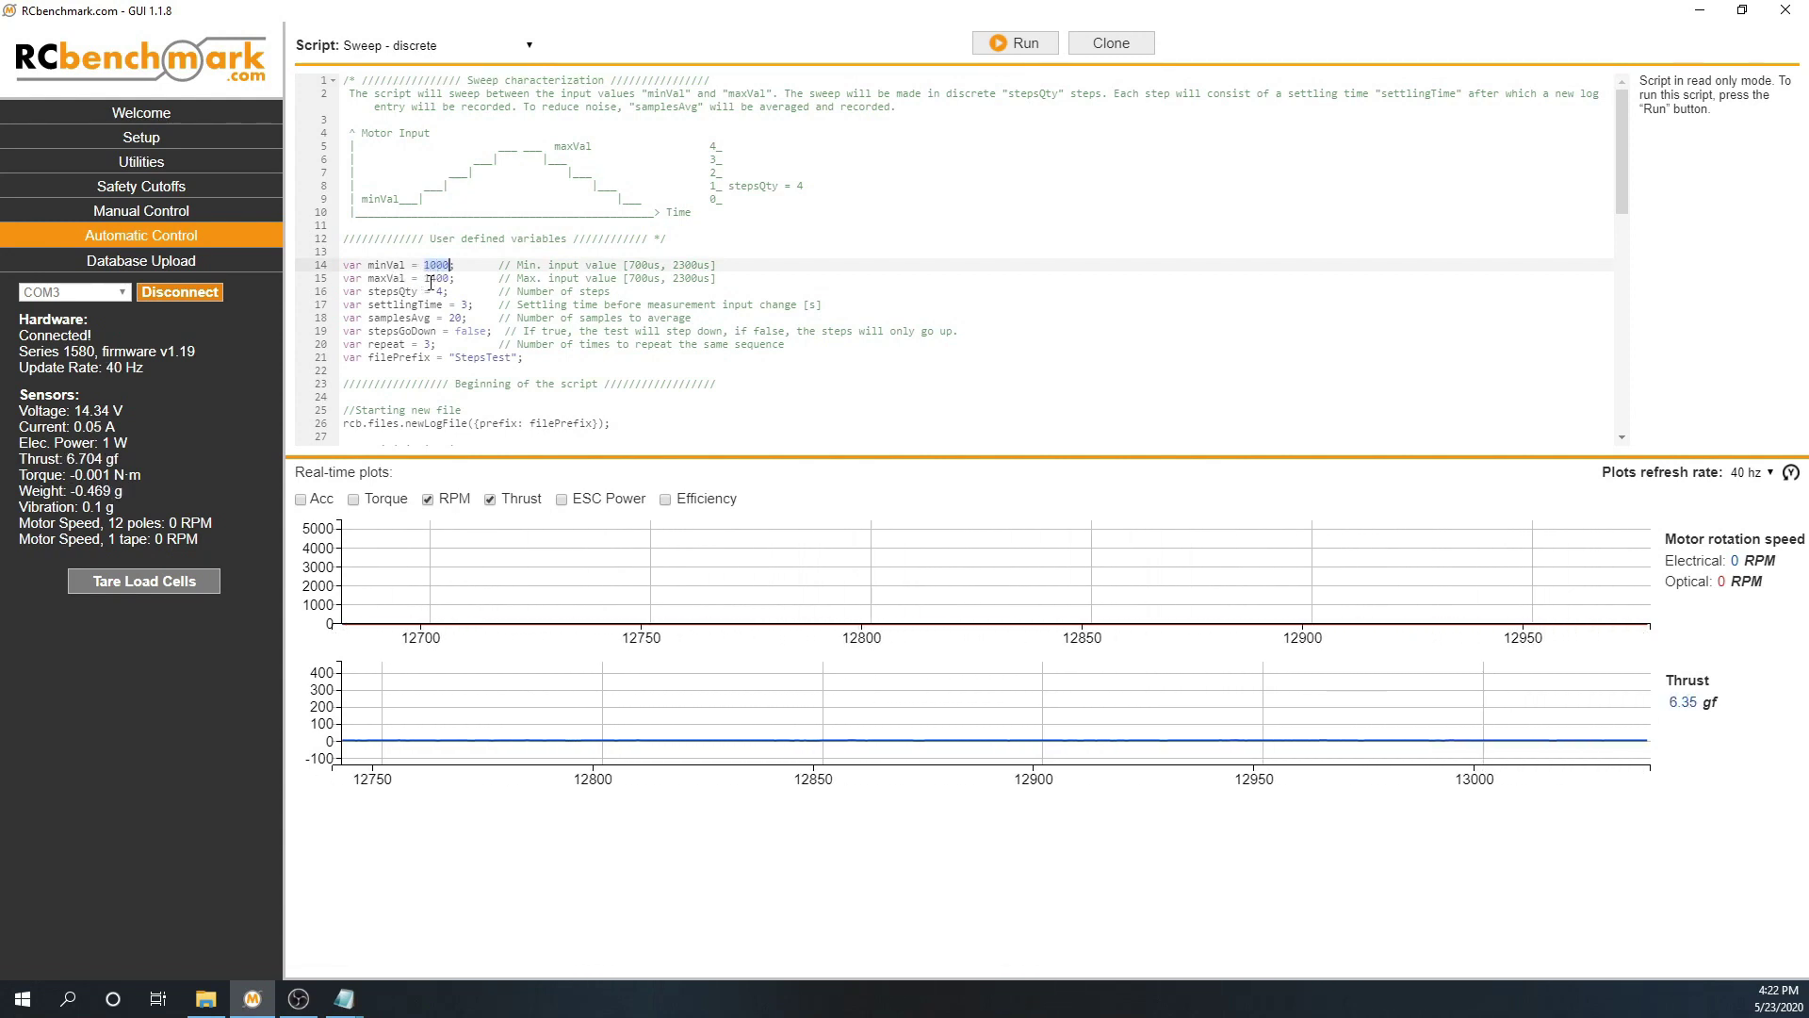
pyautogui.doubleClick(440, 291)
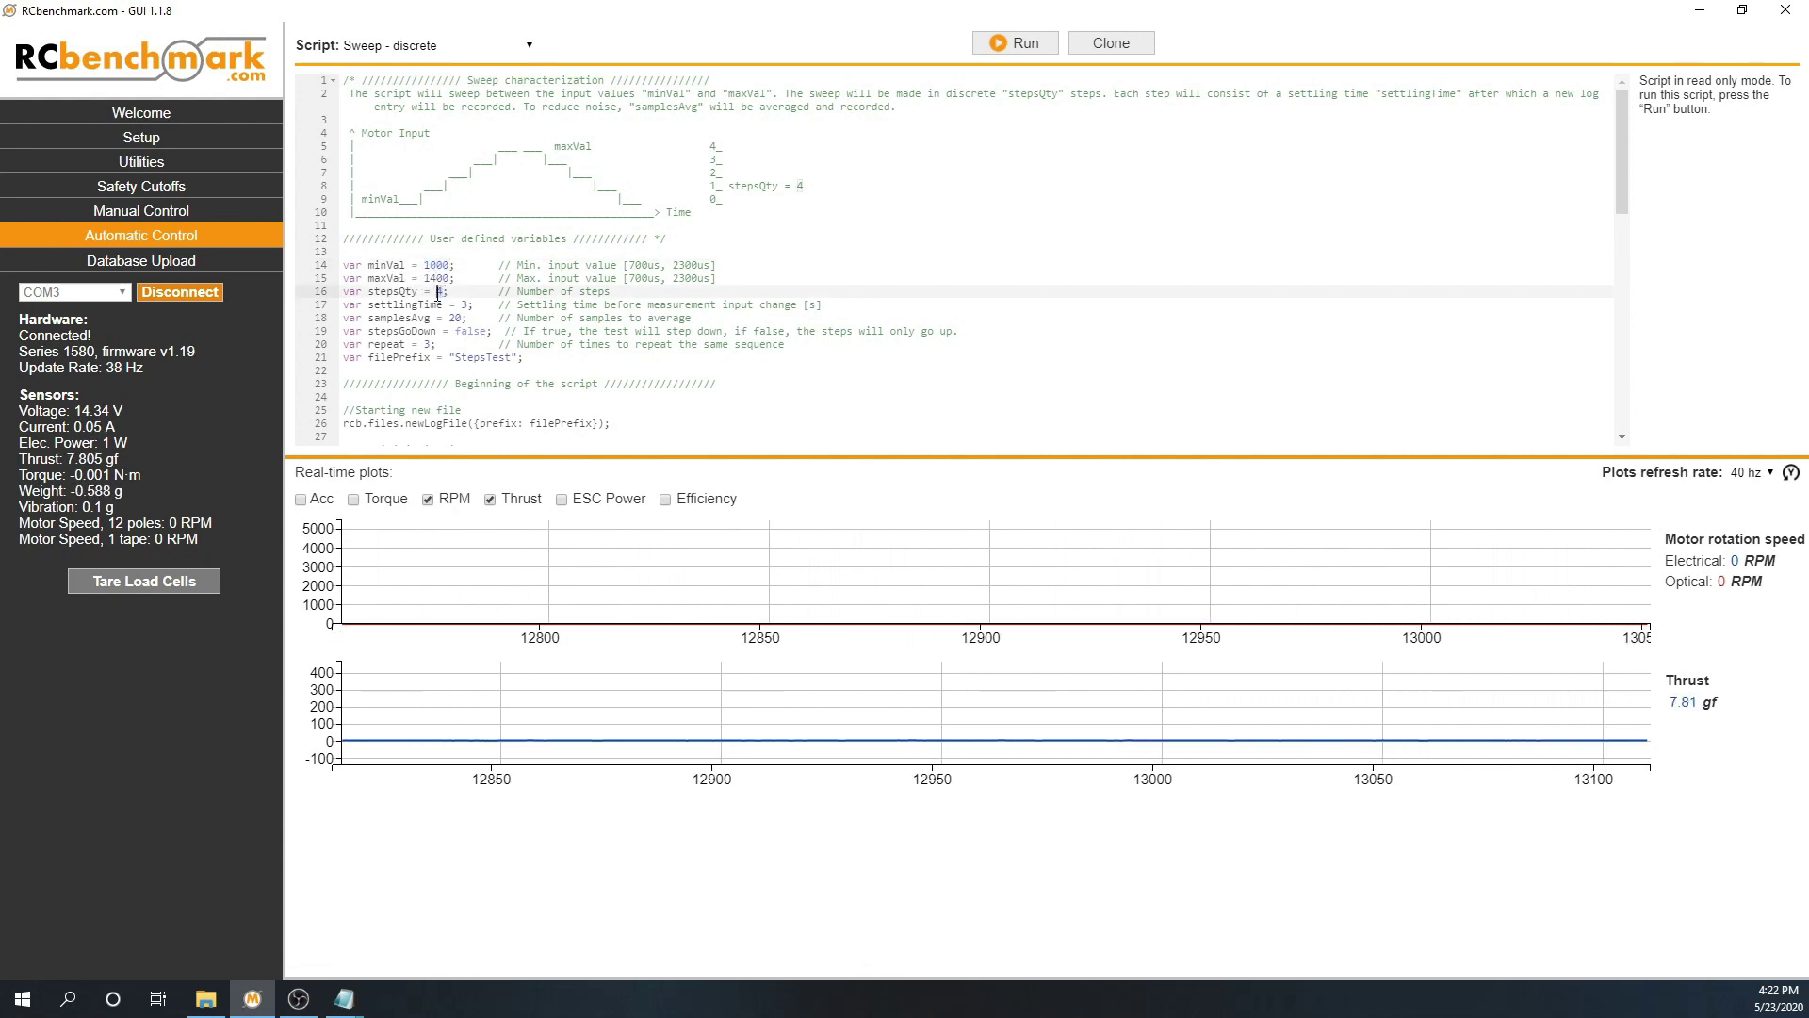
pyautogui.scroll(-1, 482, 283)
pyautogui.doubleClick(464, 248)
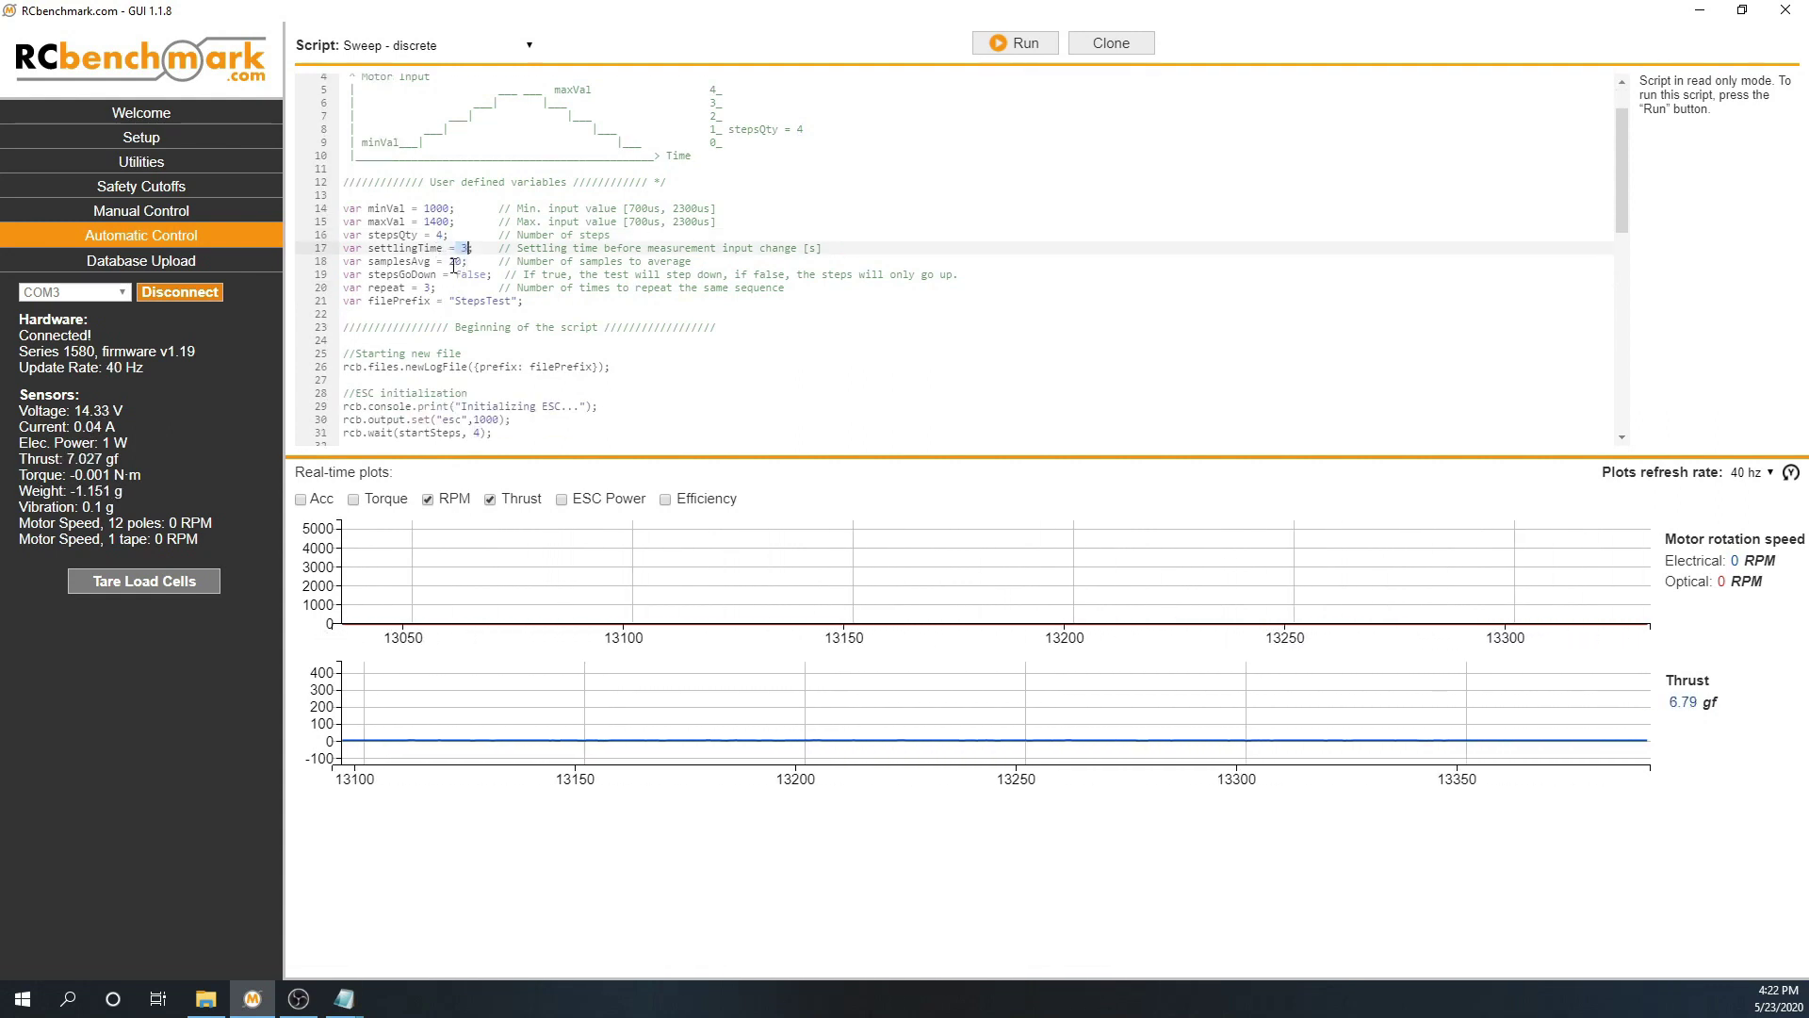
pyautogui.doubleClick(456, 262)
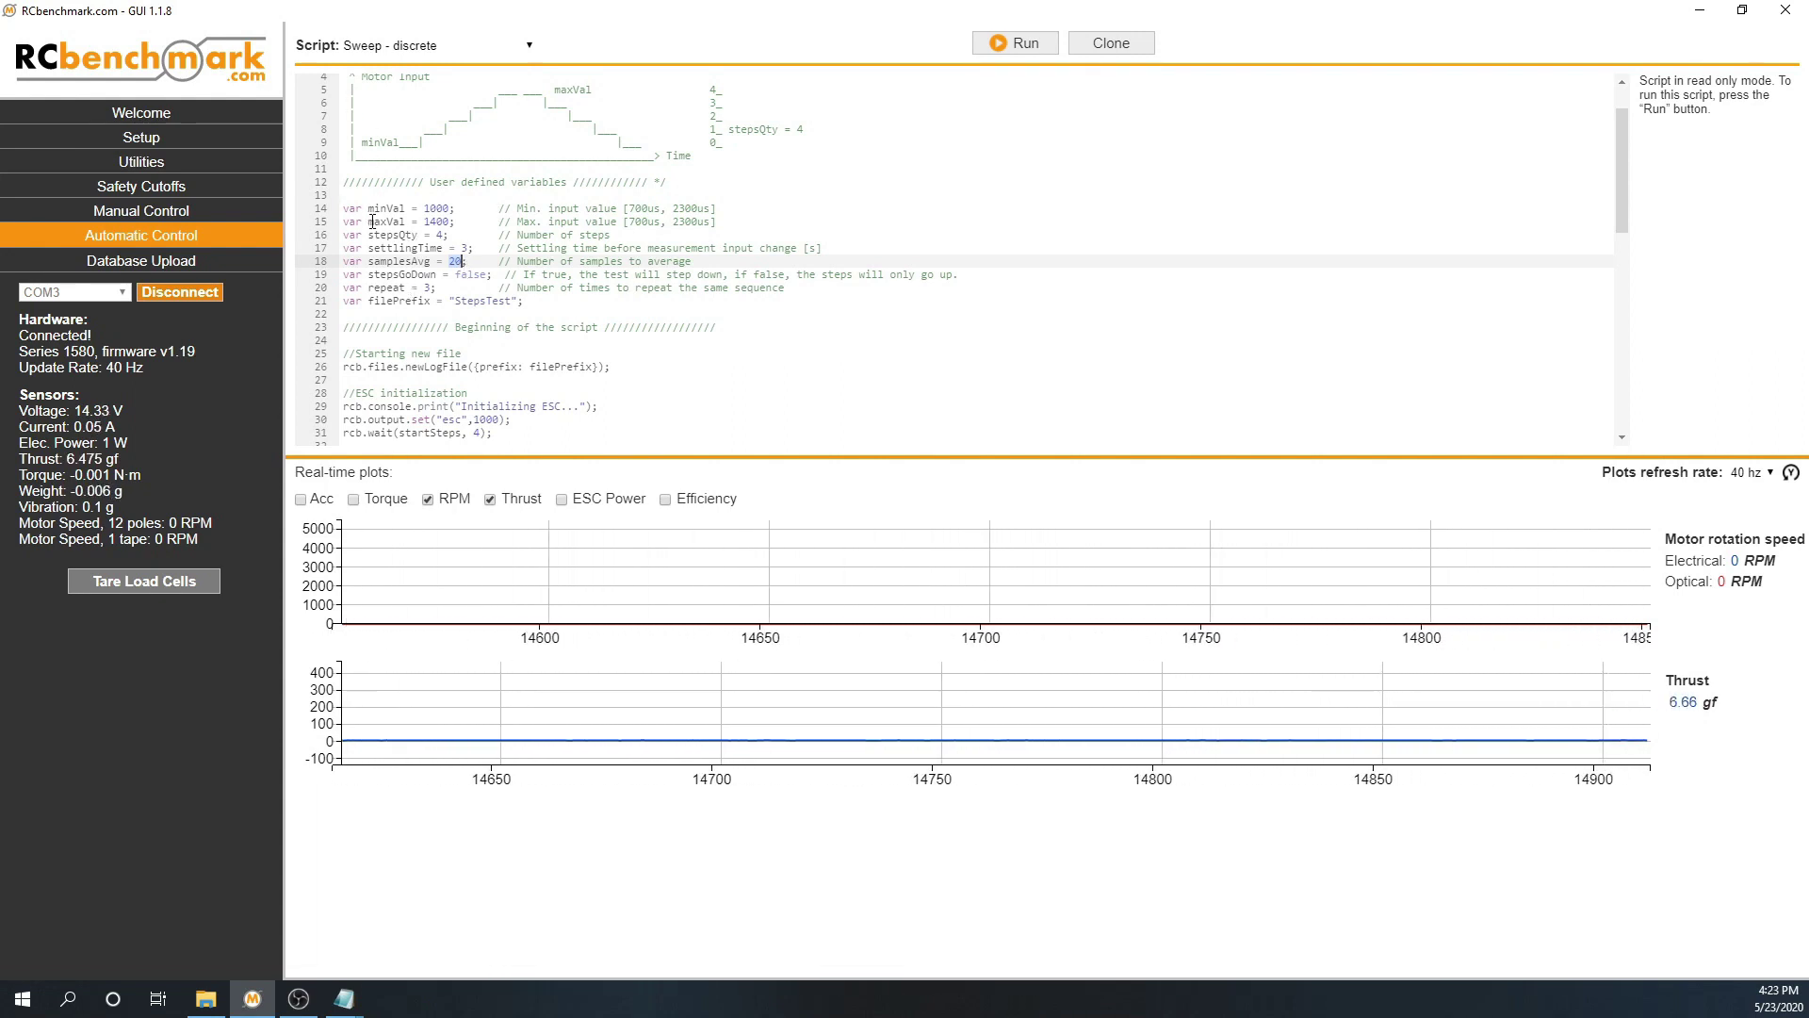
pyautogui.doubleClick(436, 234)
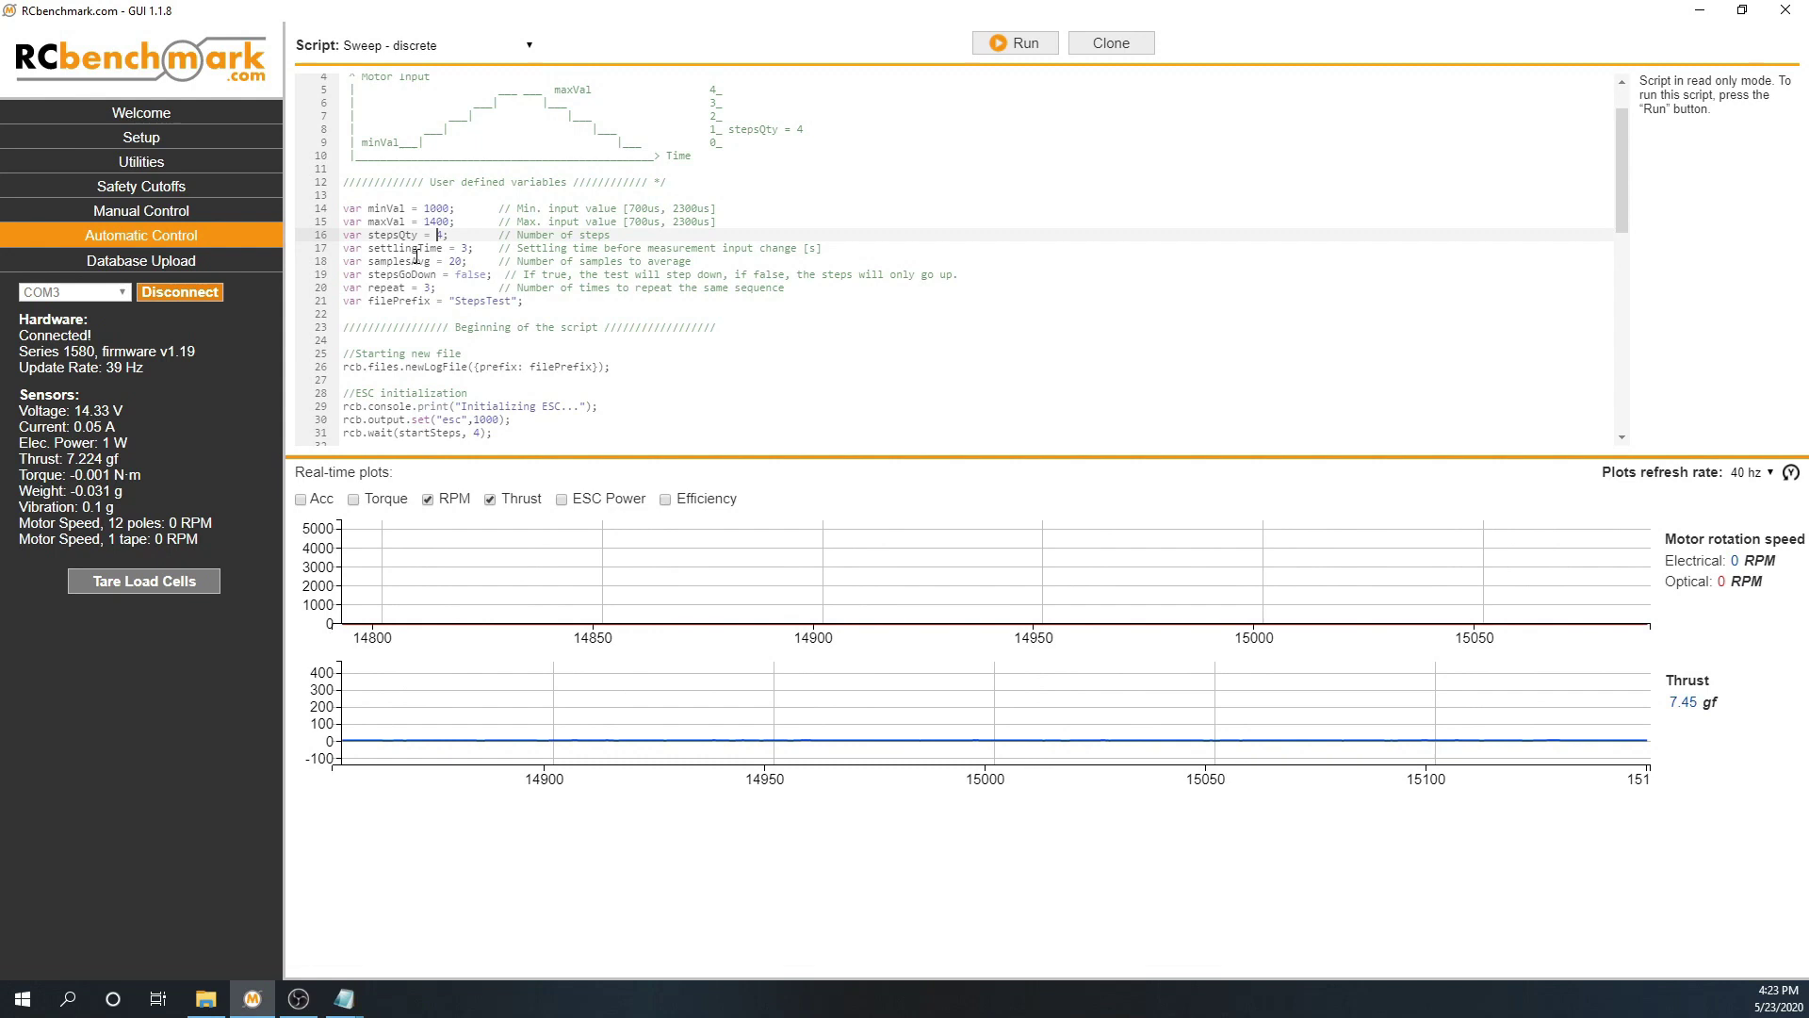
pyautogui.hotkey('ctrl', 'a')
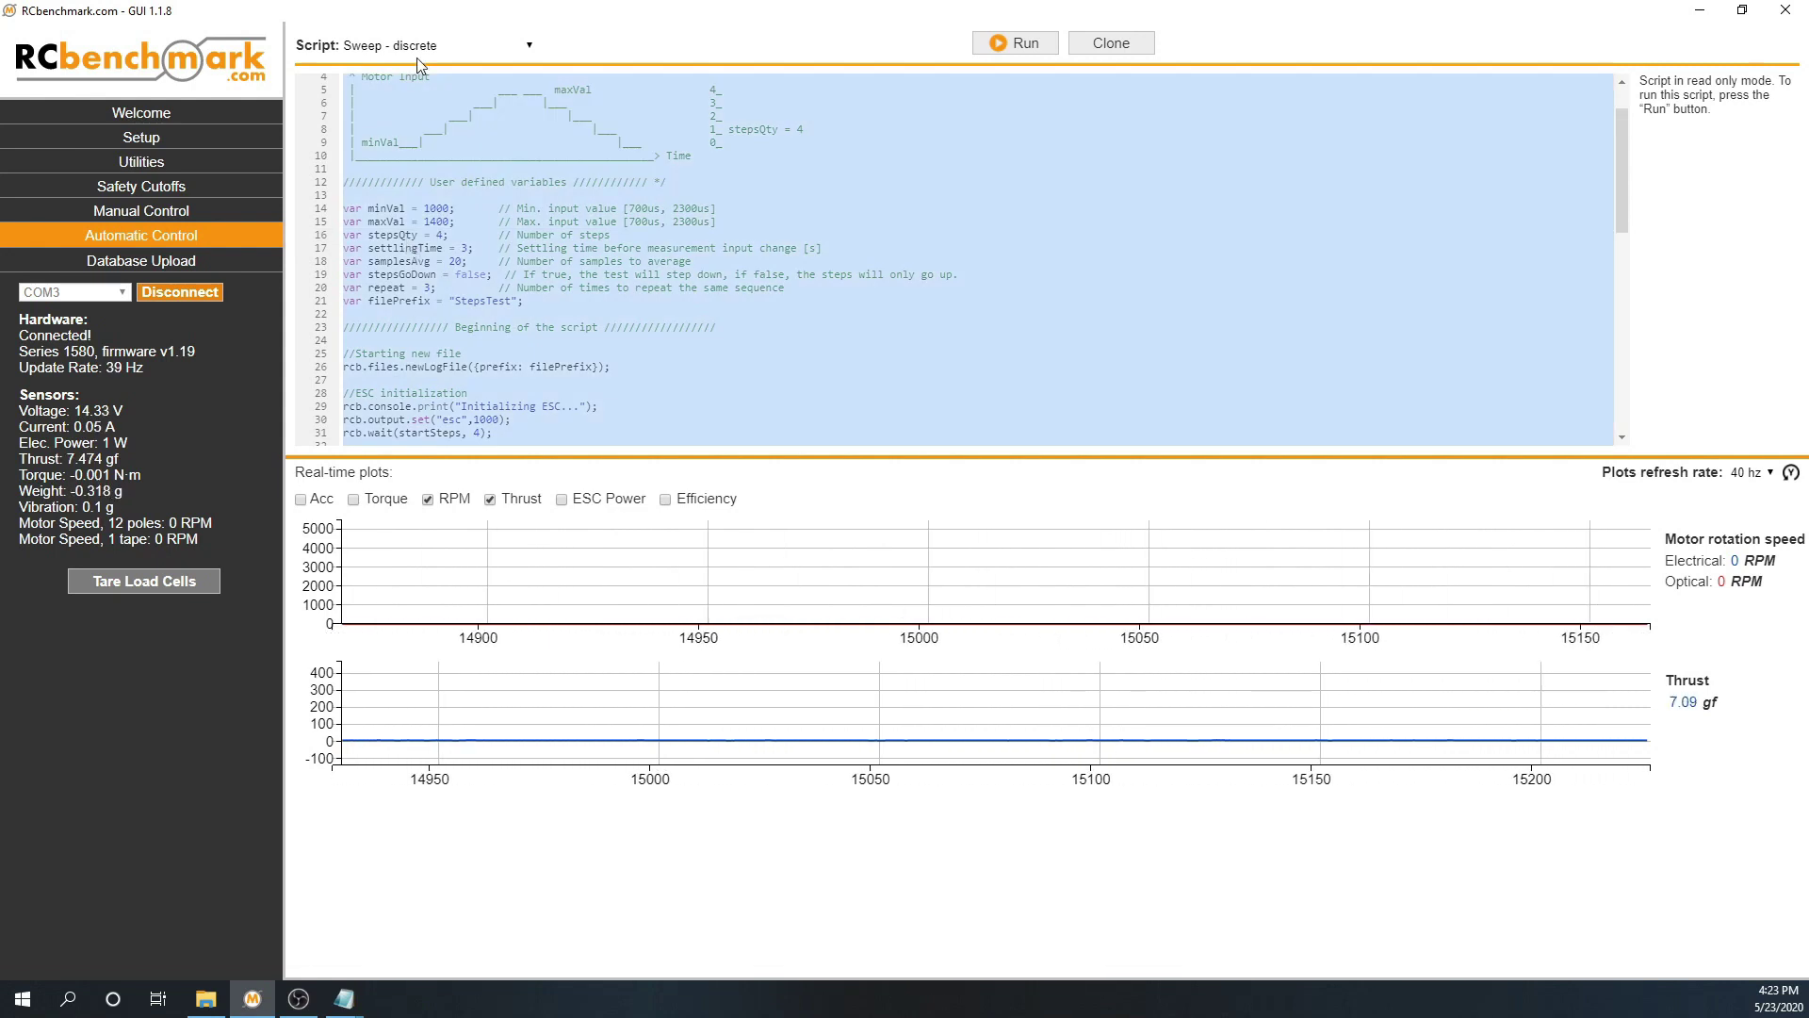
# Step: Start a new custom script and paste the copied sweep code over the starter code
pyautogui.click(529, 46)
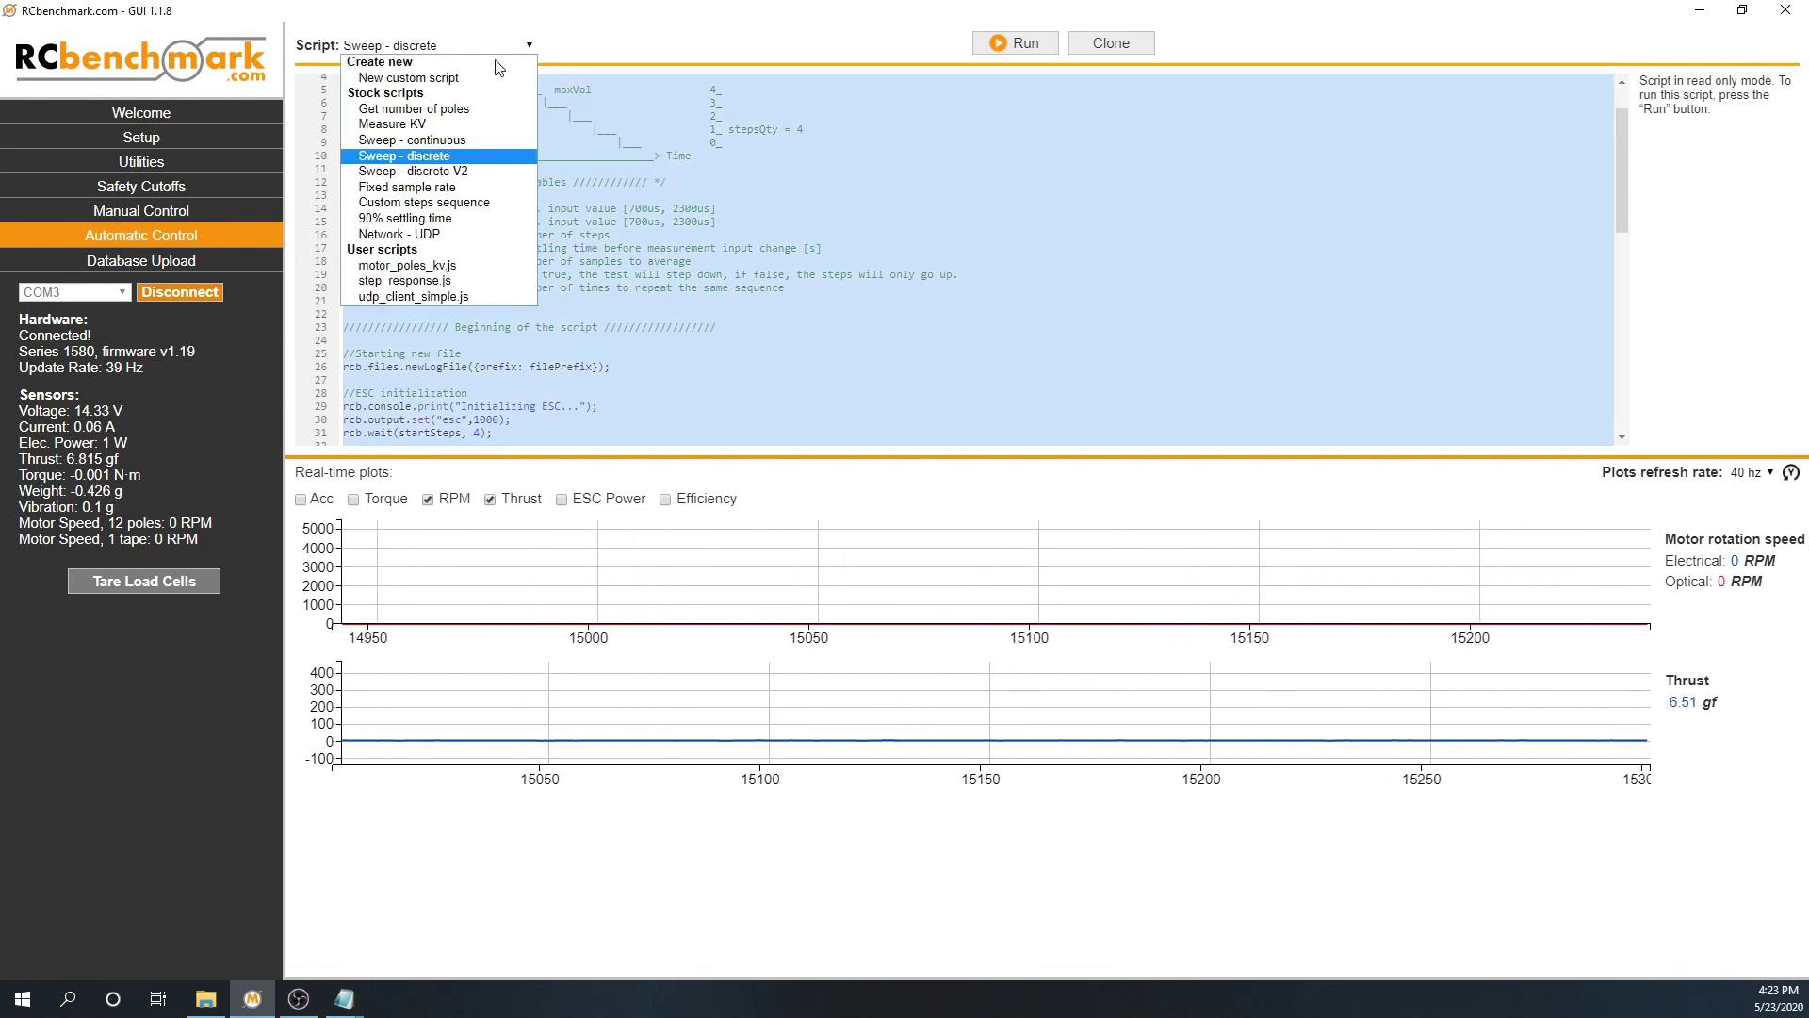
pyautogui.click(458, 78)
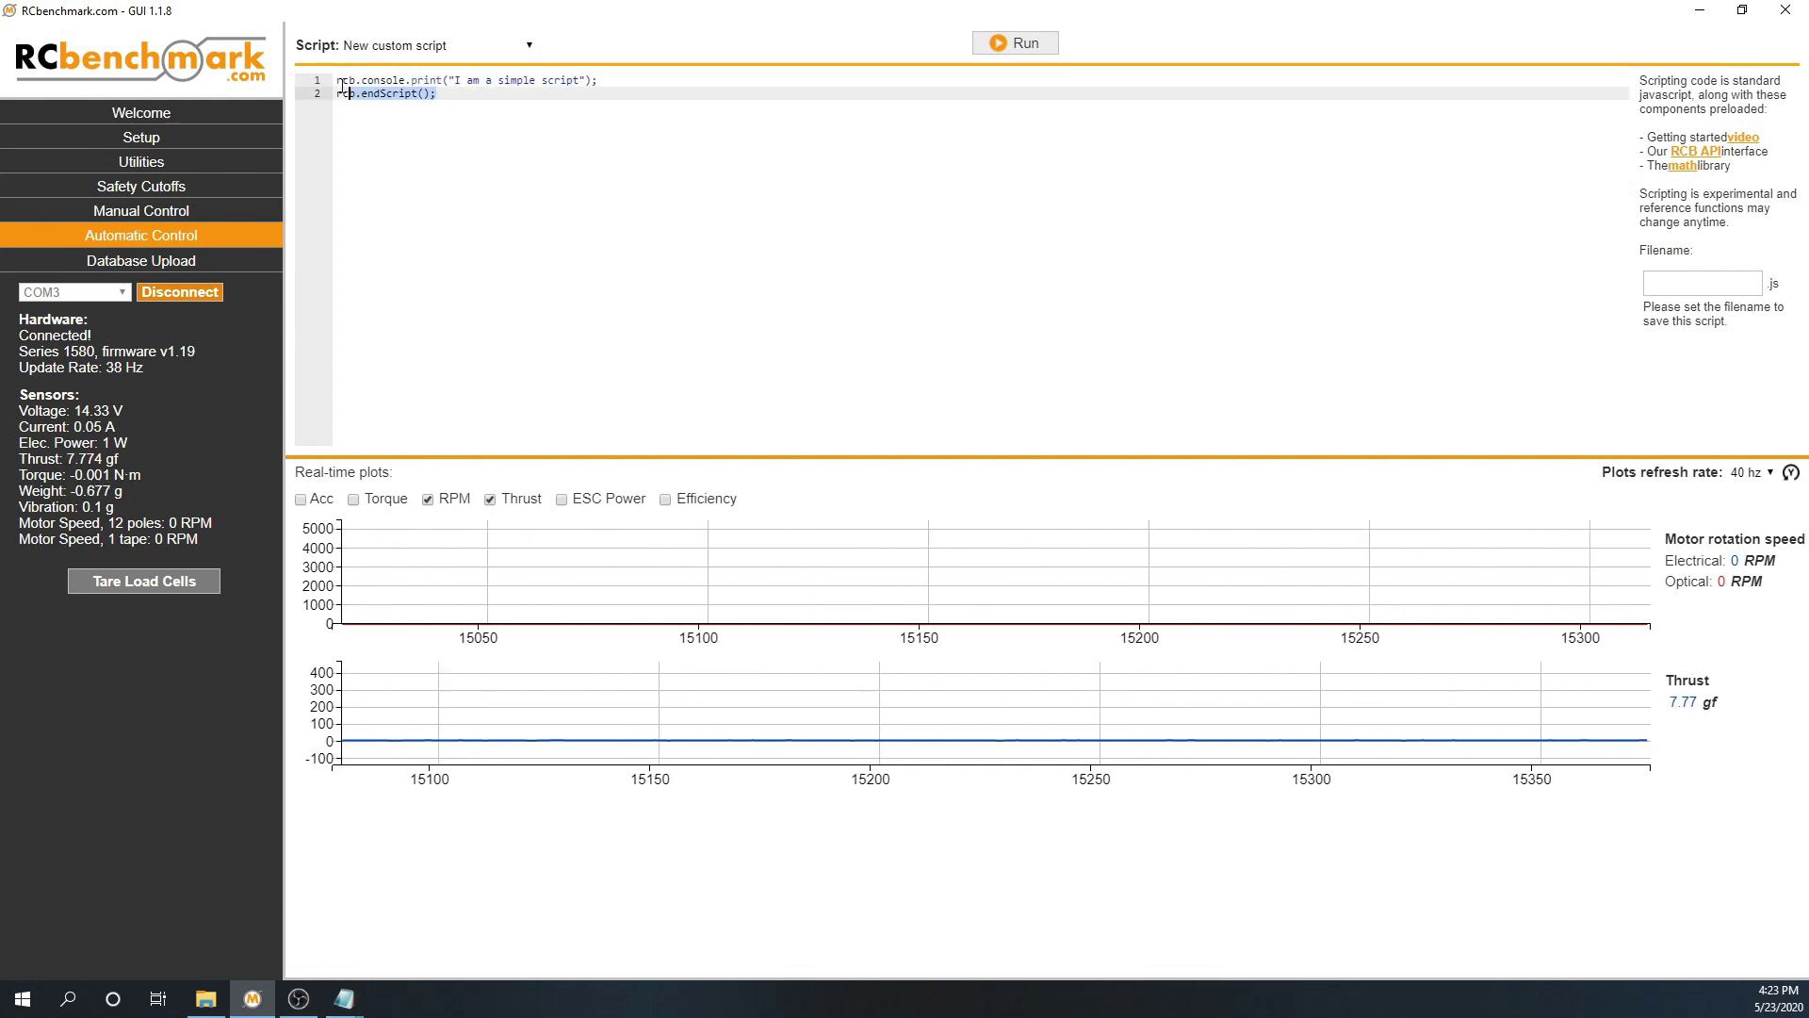
pyautogui.hotkey('ctrl', 'a')
pyautogui.hotkey('ctrl', 'v')
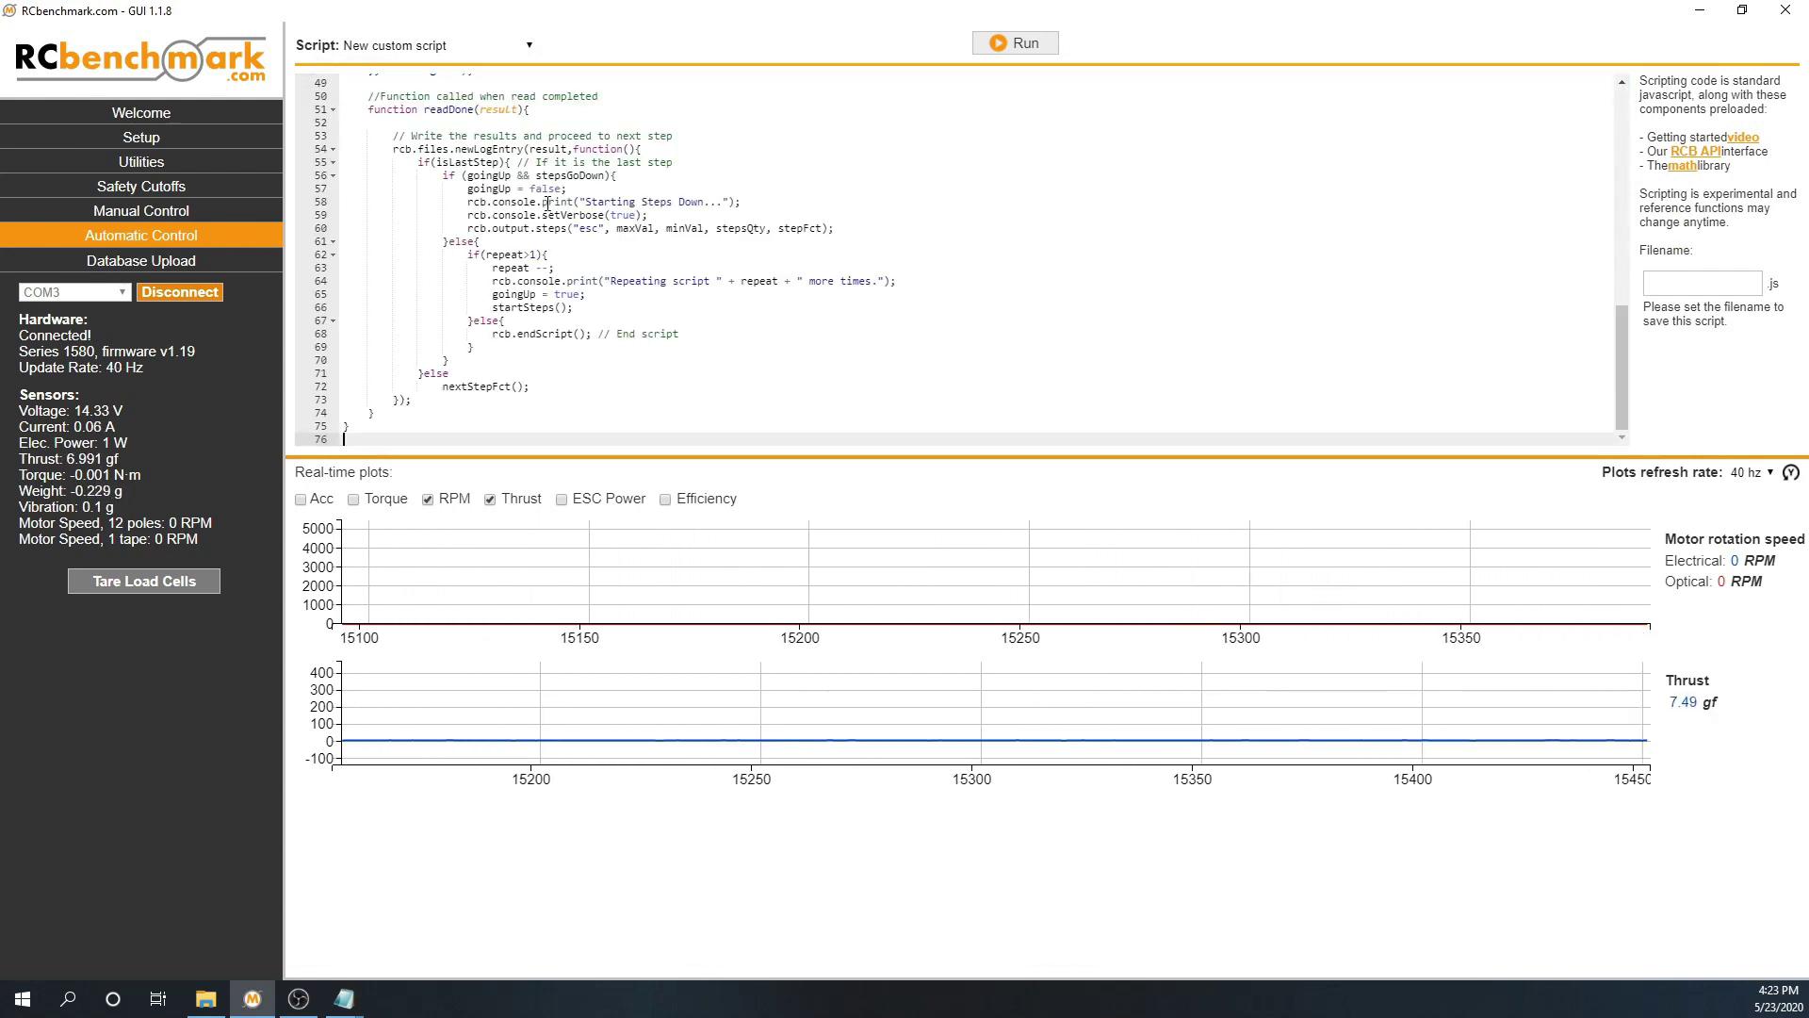
pyautogui.scroll(5, 546, 202)
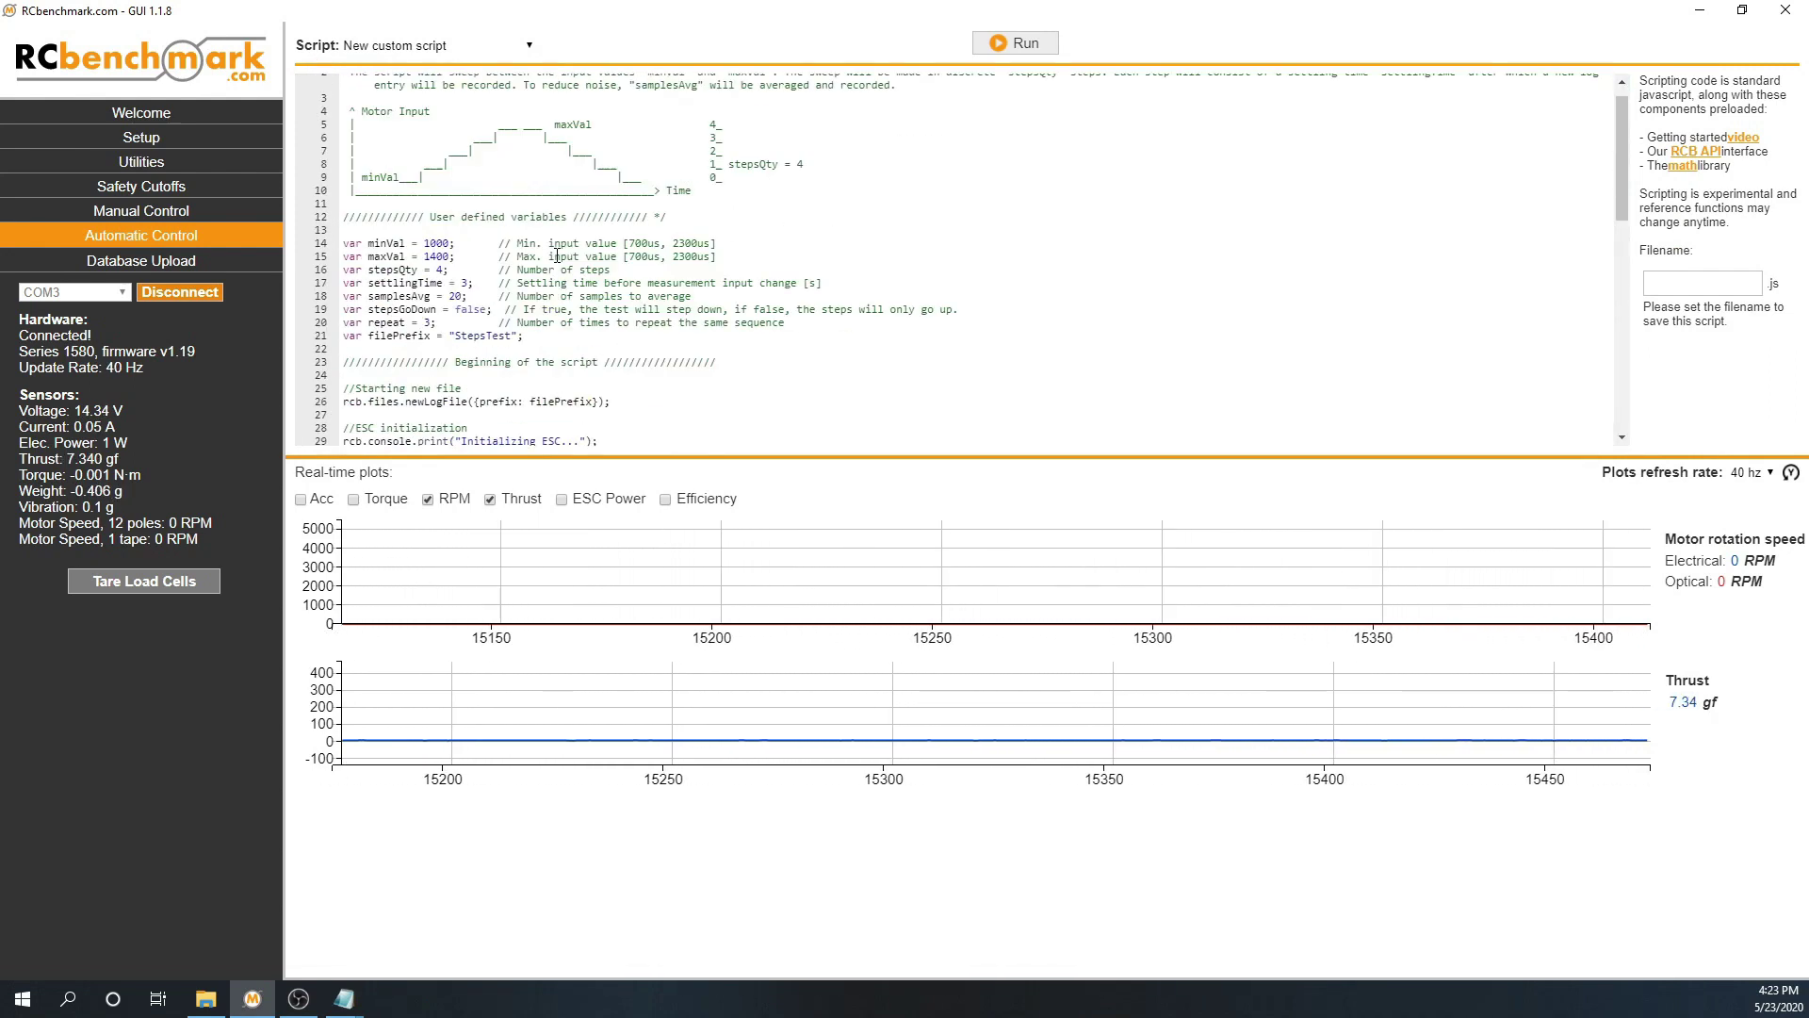
# Step: Change minVal to 1200, maxVal to 1500 and stepsQty to 6 in the script variables
pyautogui.click(436, 264)
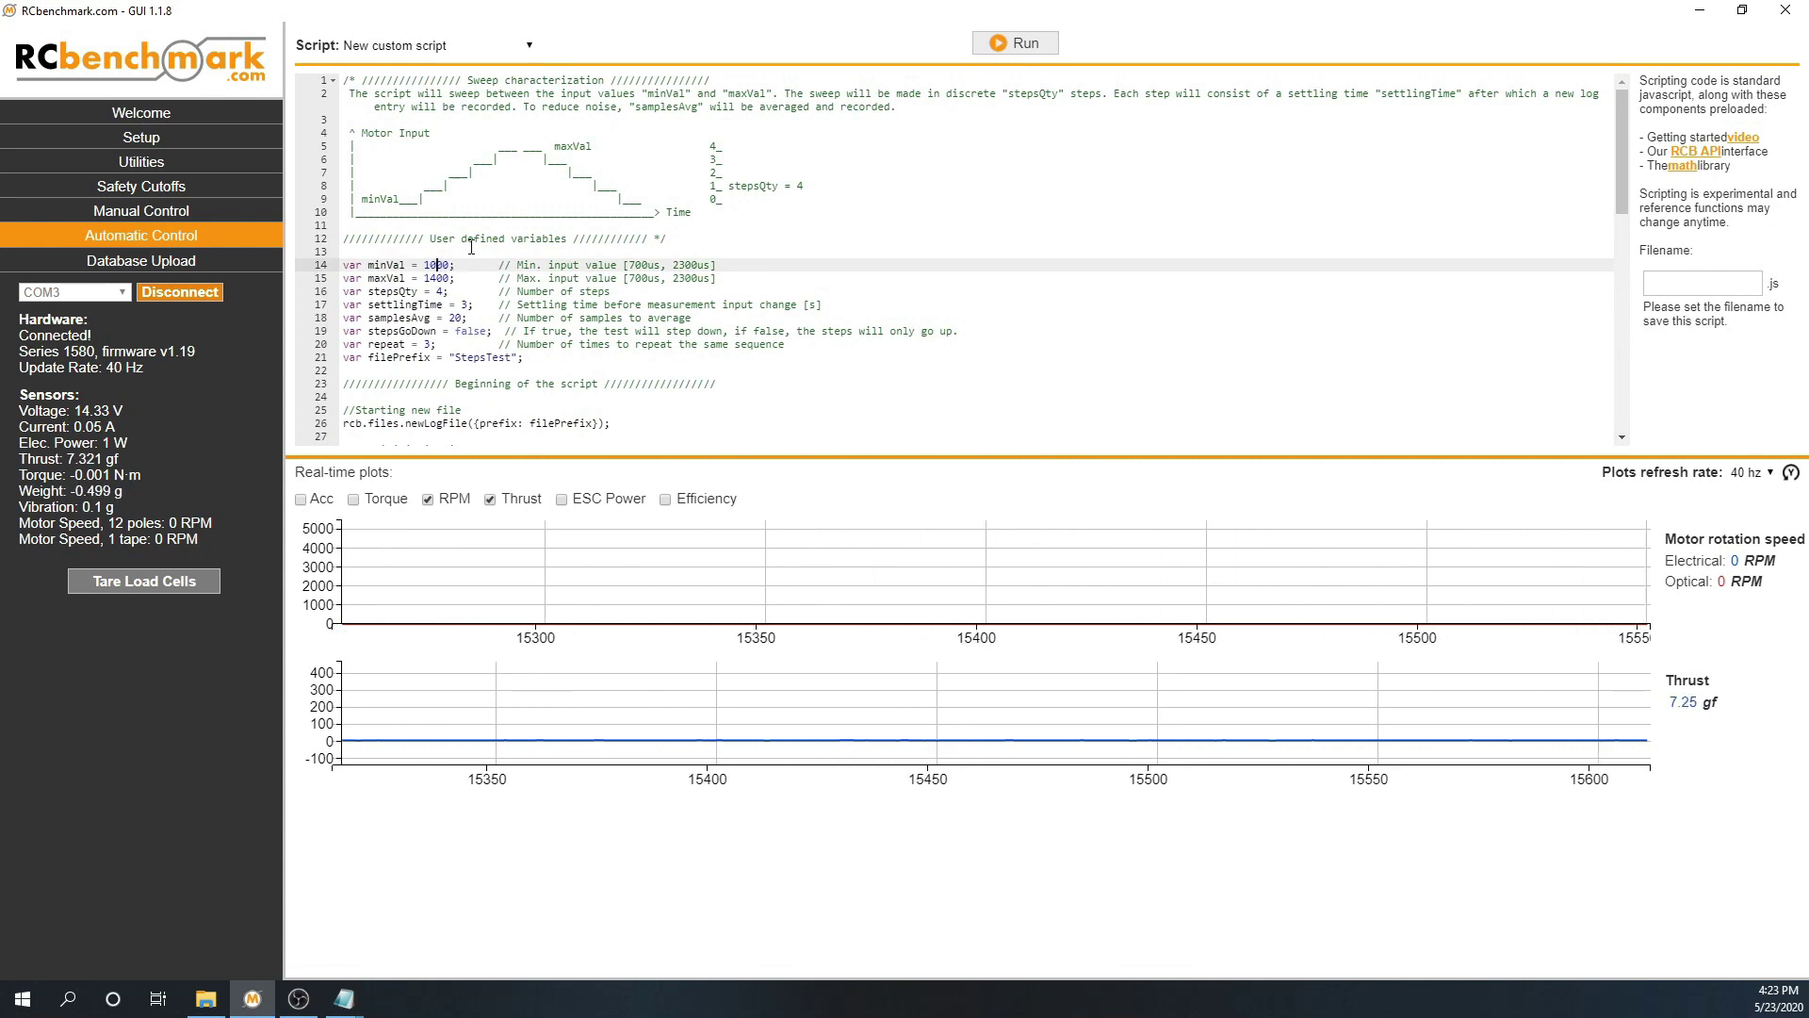
pyautogui.press('BackSpace')
pyautogui.write('2')
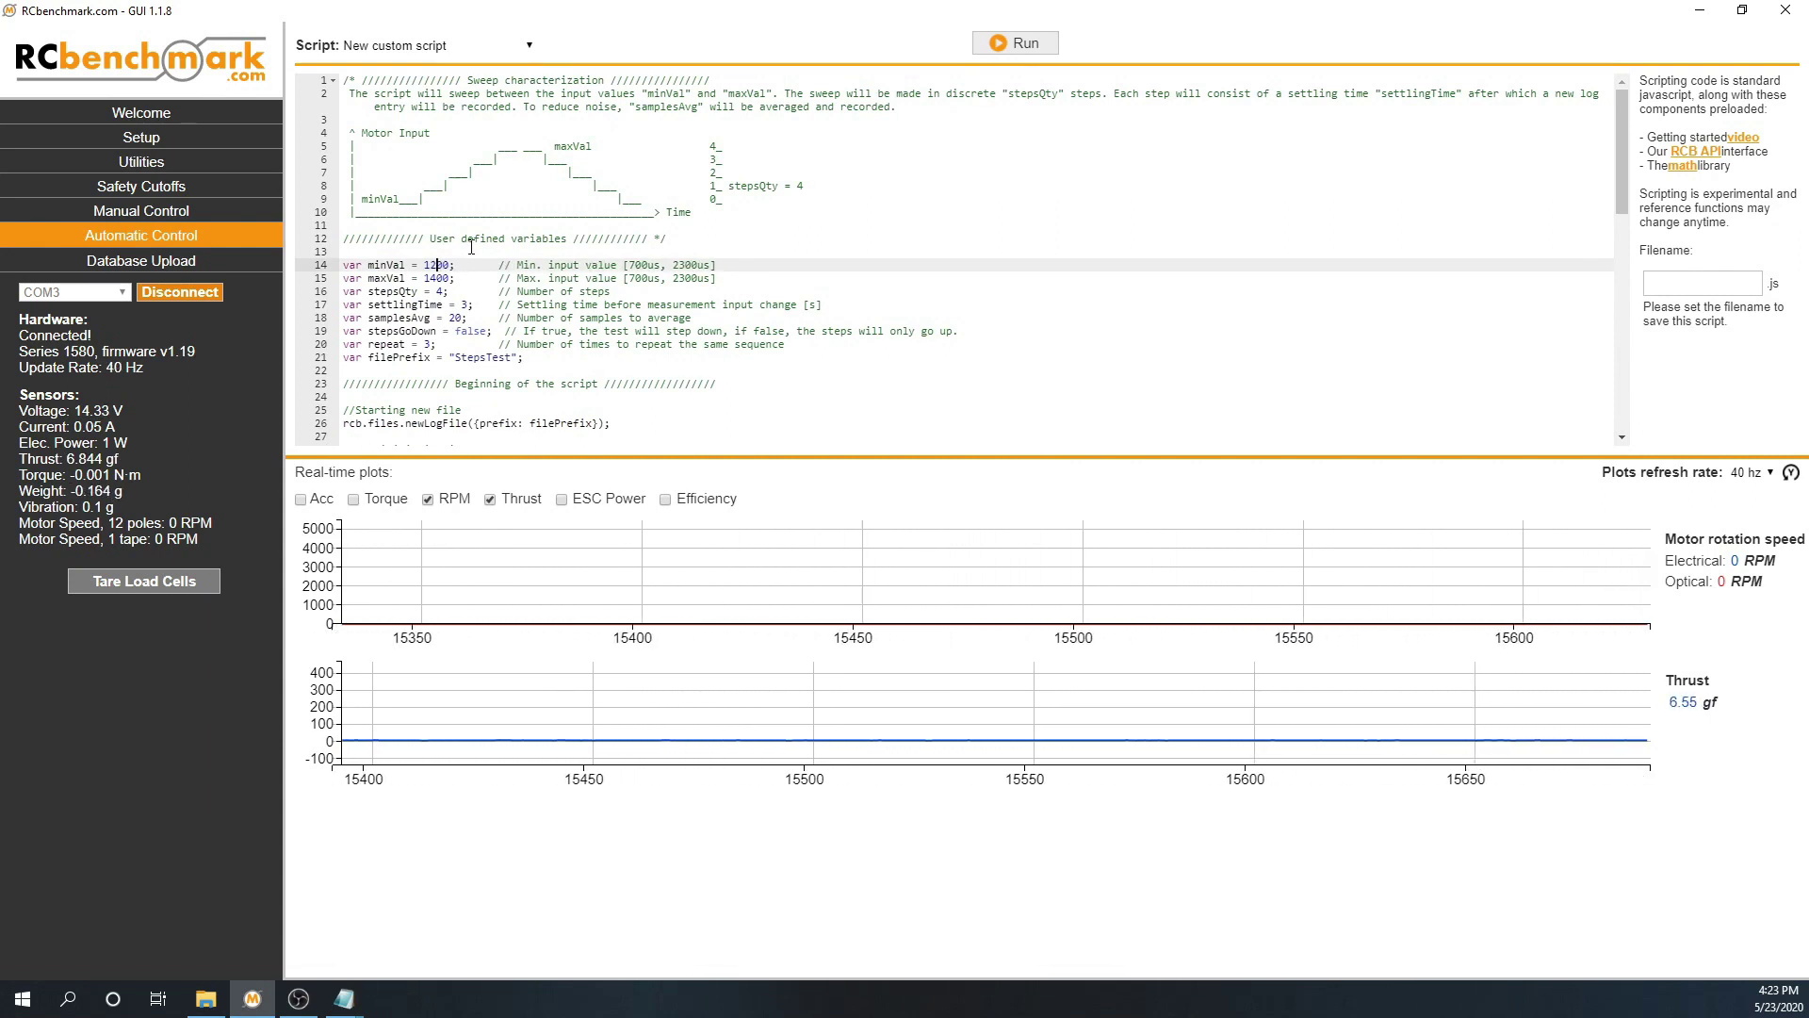
pyautogui.press('Down')
pyautogui.press('BackSpace')
pyautogui.write('5')
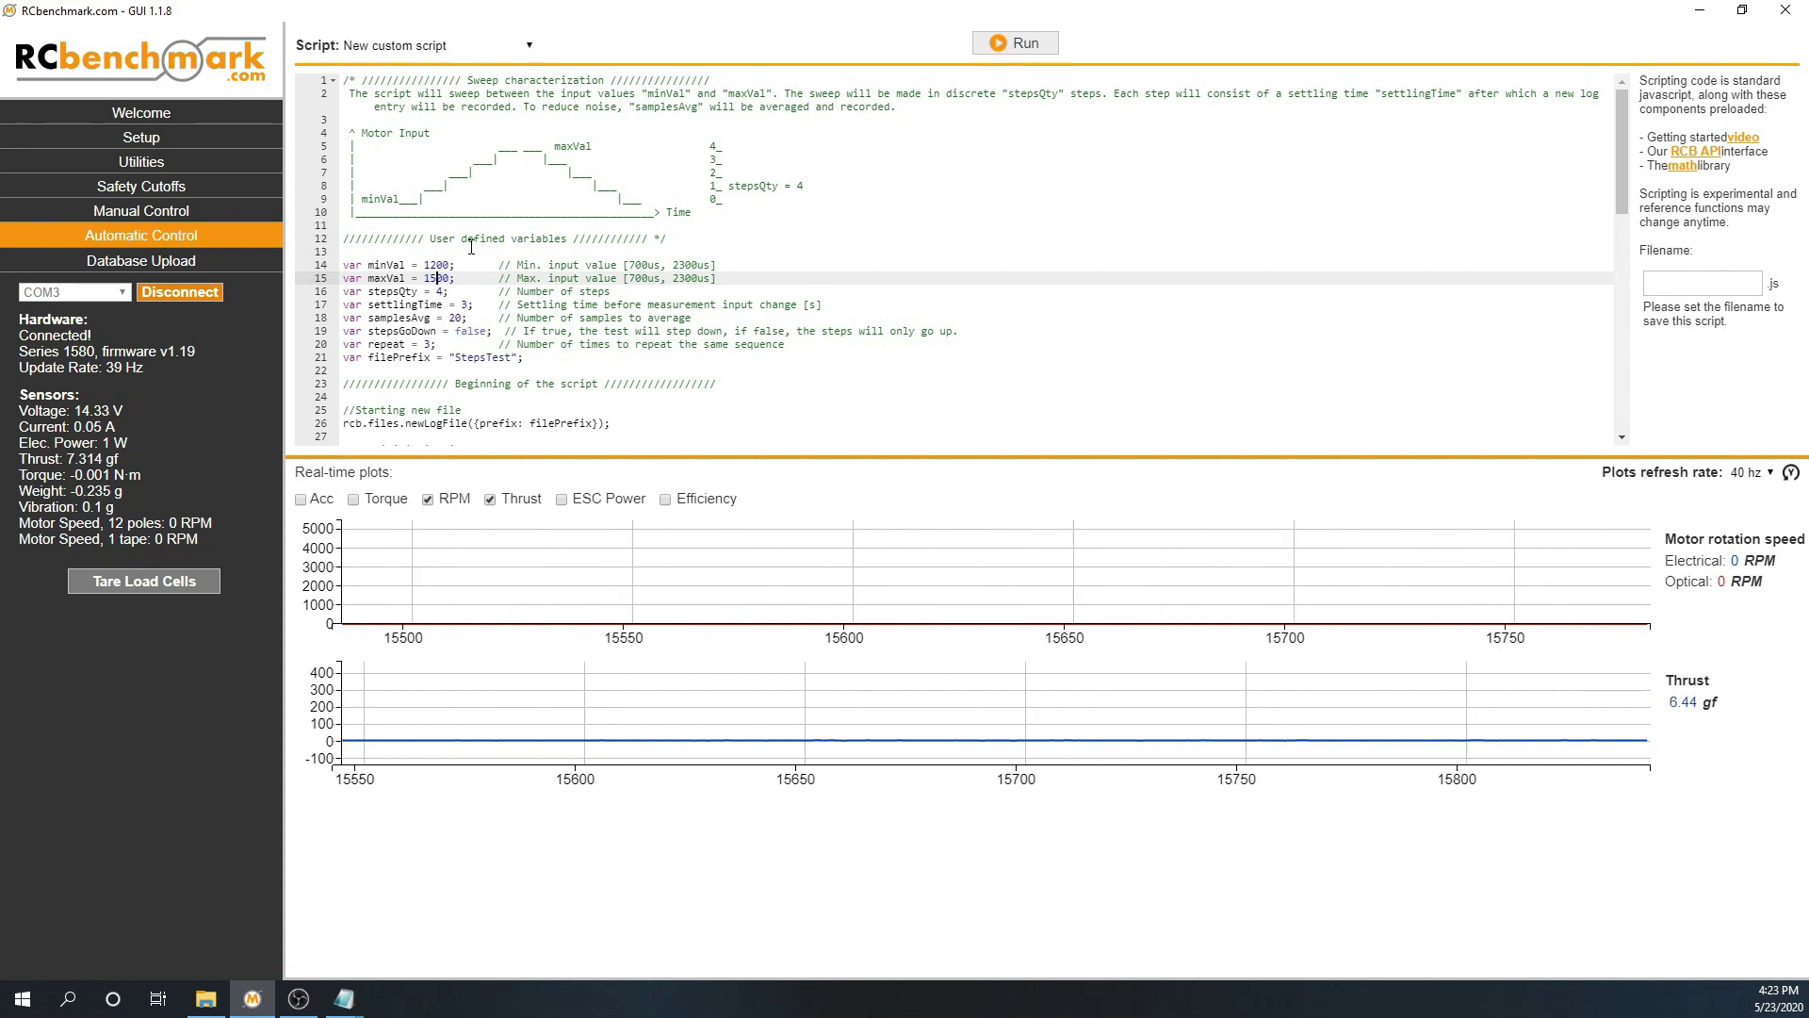
pyautogui.press('Down')
pyautogui.press('BackSpace')
pyautogui.write('6')
pyautogui.press('Down')
pyautogui.press('Down')
pyautogui.press('End')
pyautogui.hotkey('shift', 'Home')
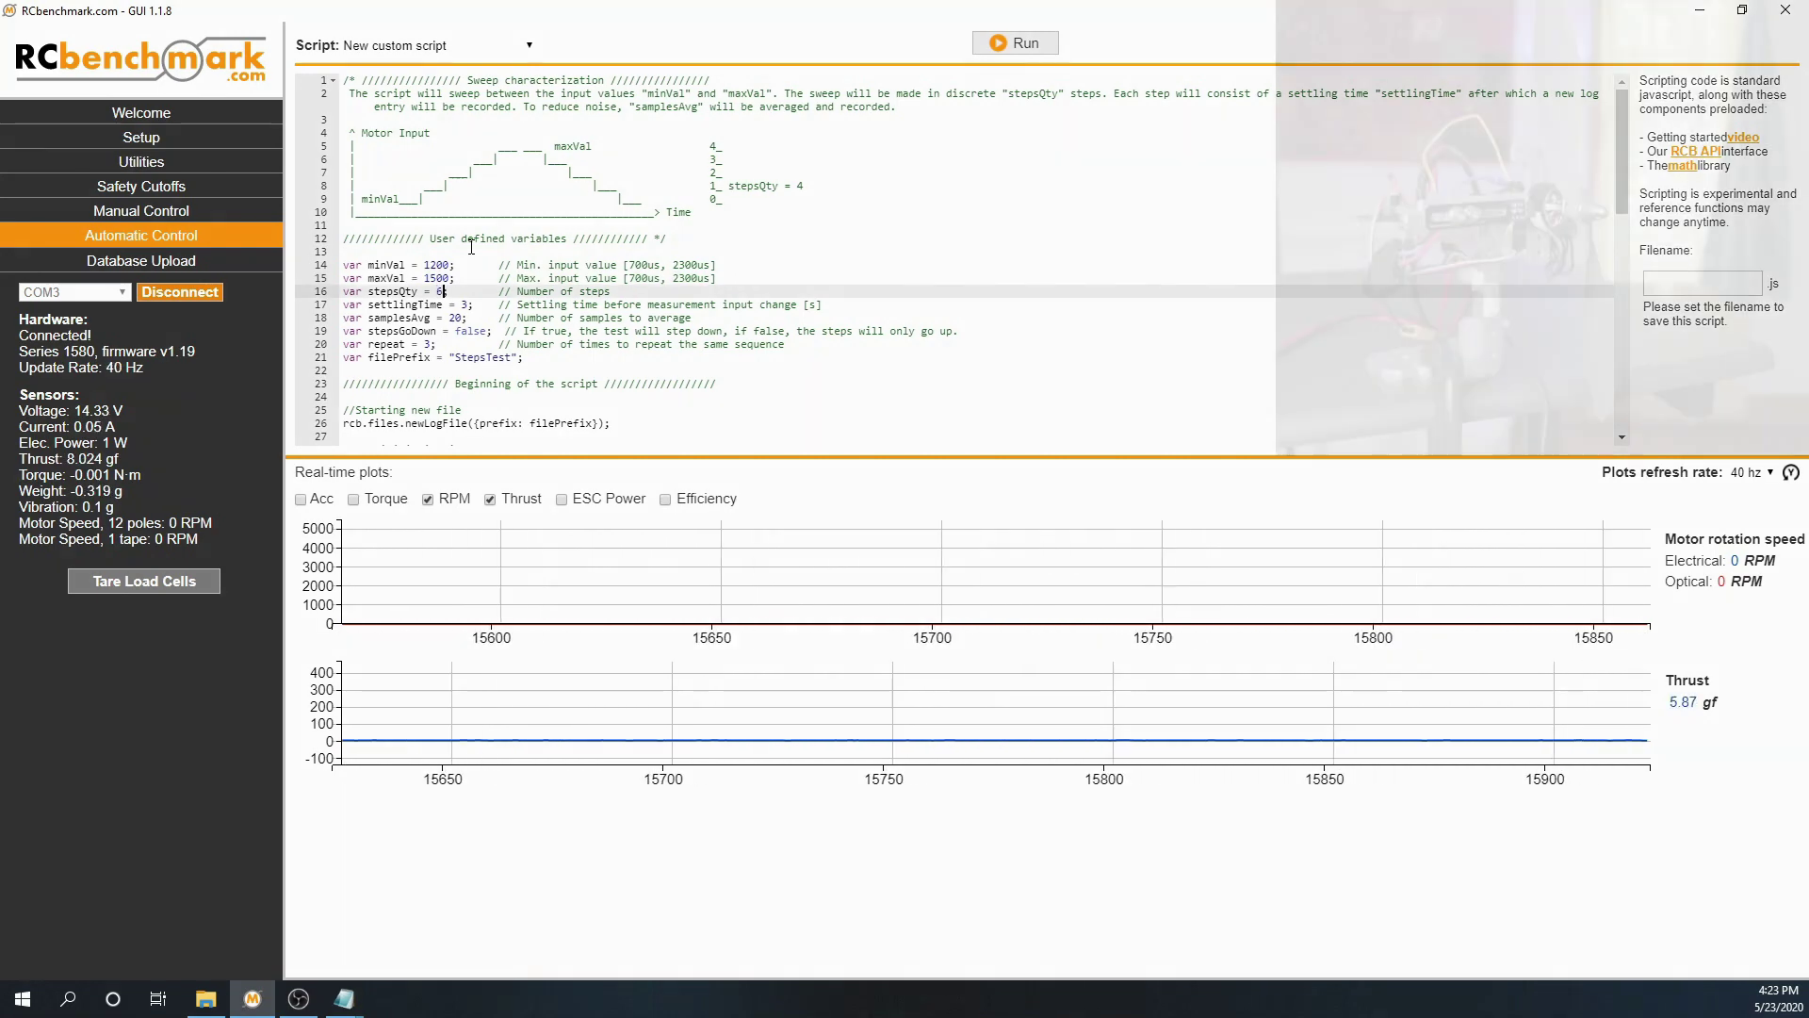
# Step: Start the custom script's throttle sweep and add ESC Power readings to the real-time plots
pyautogui.click(1016, 42)
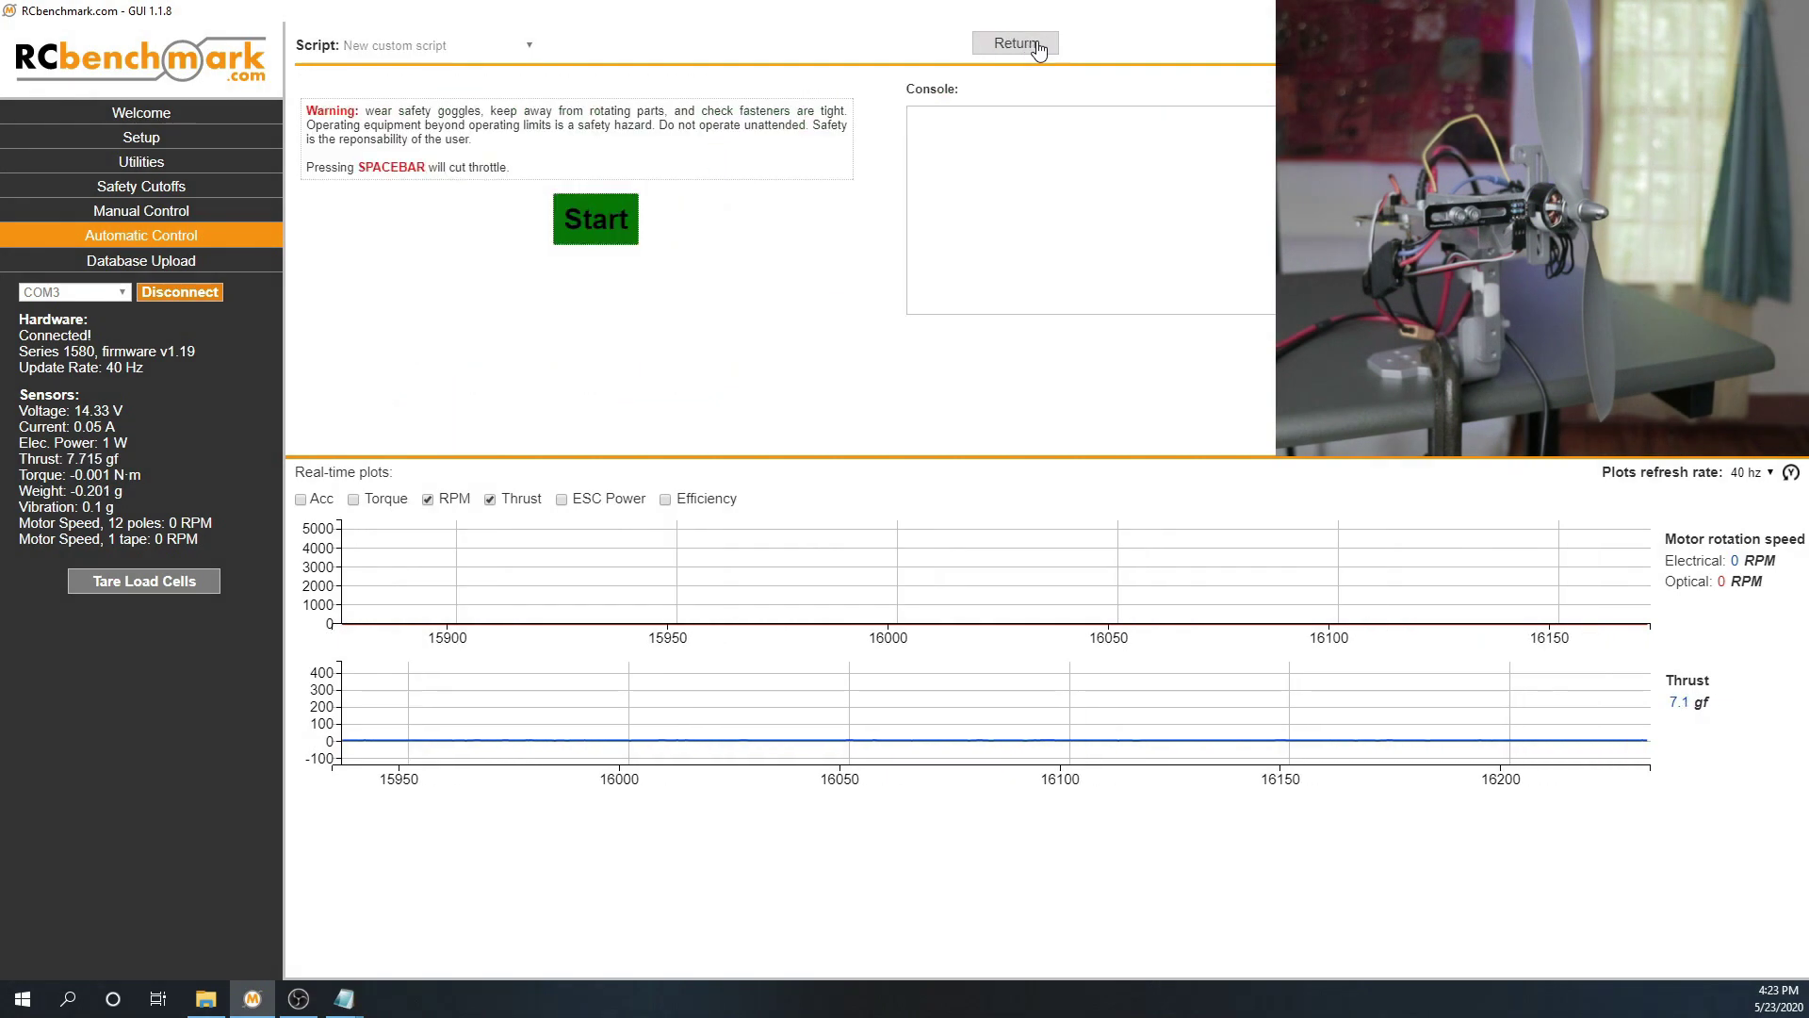
pyautogui.click(610, 236)
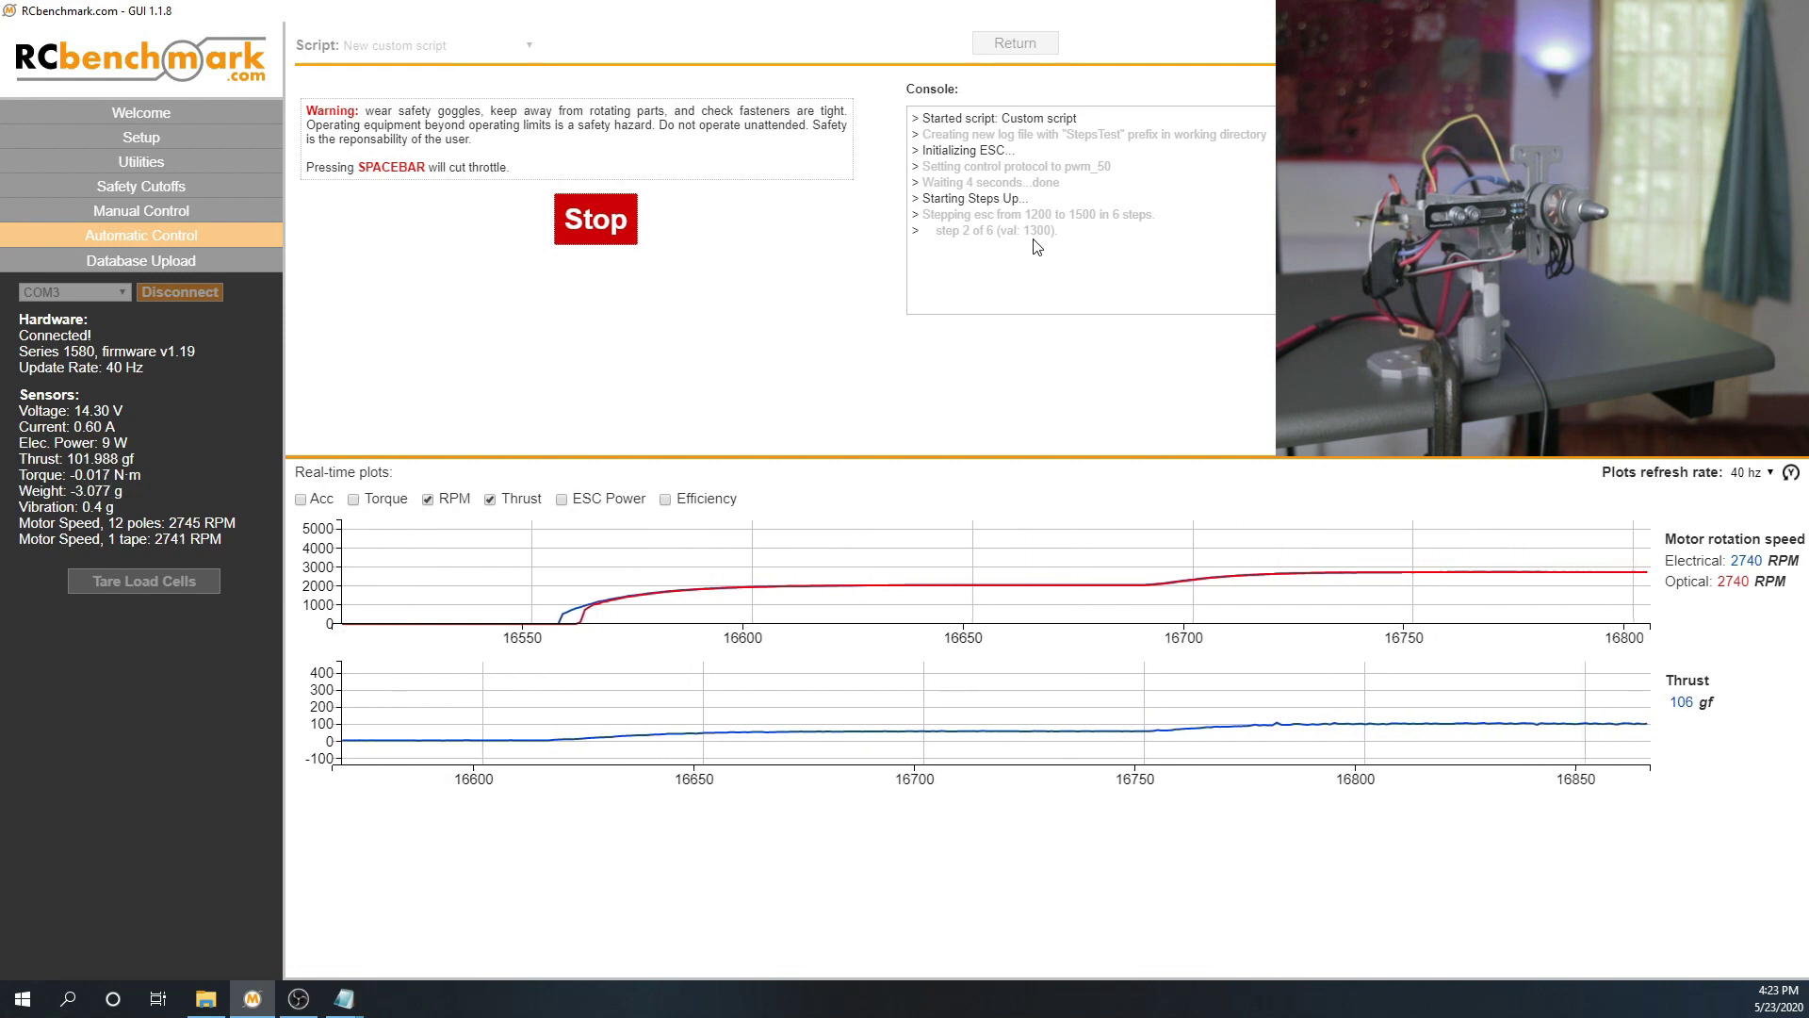
pyautogui.click(562, 499)
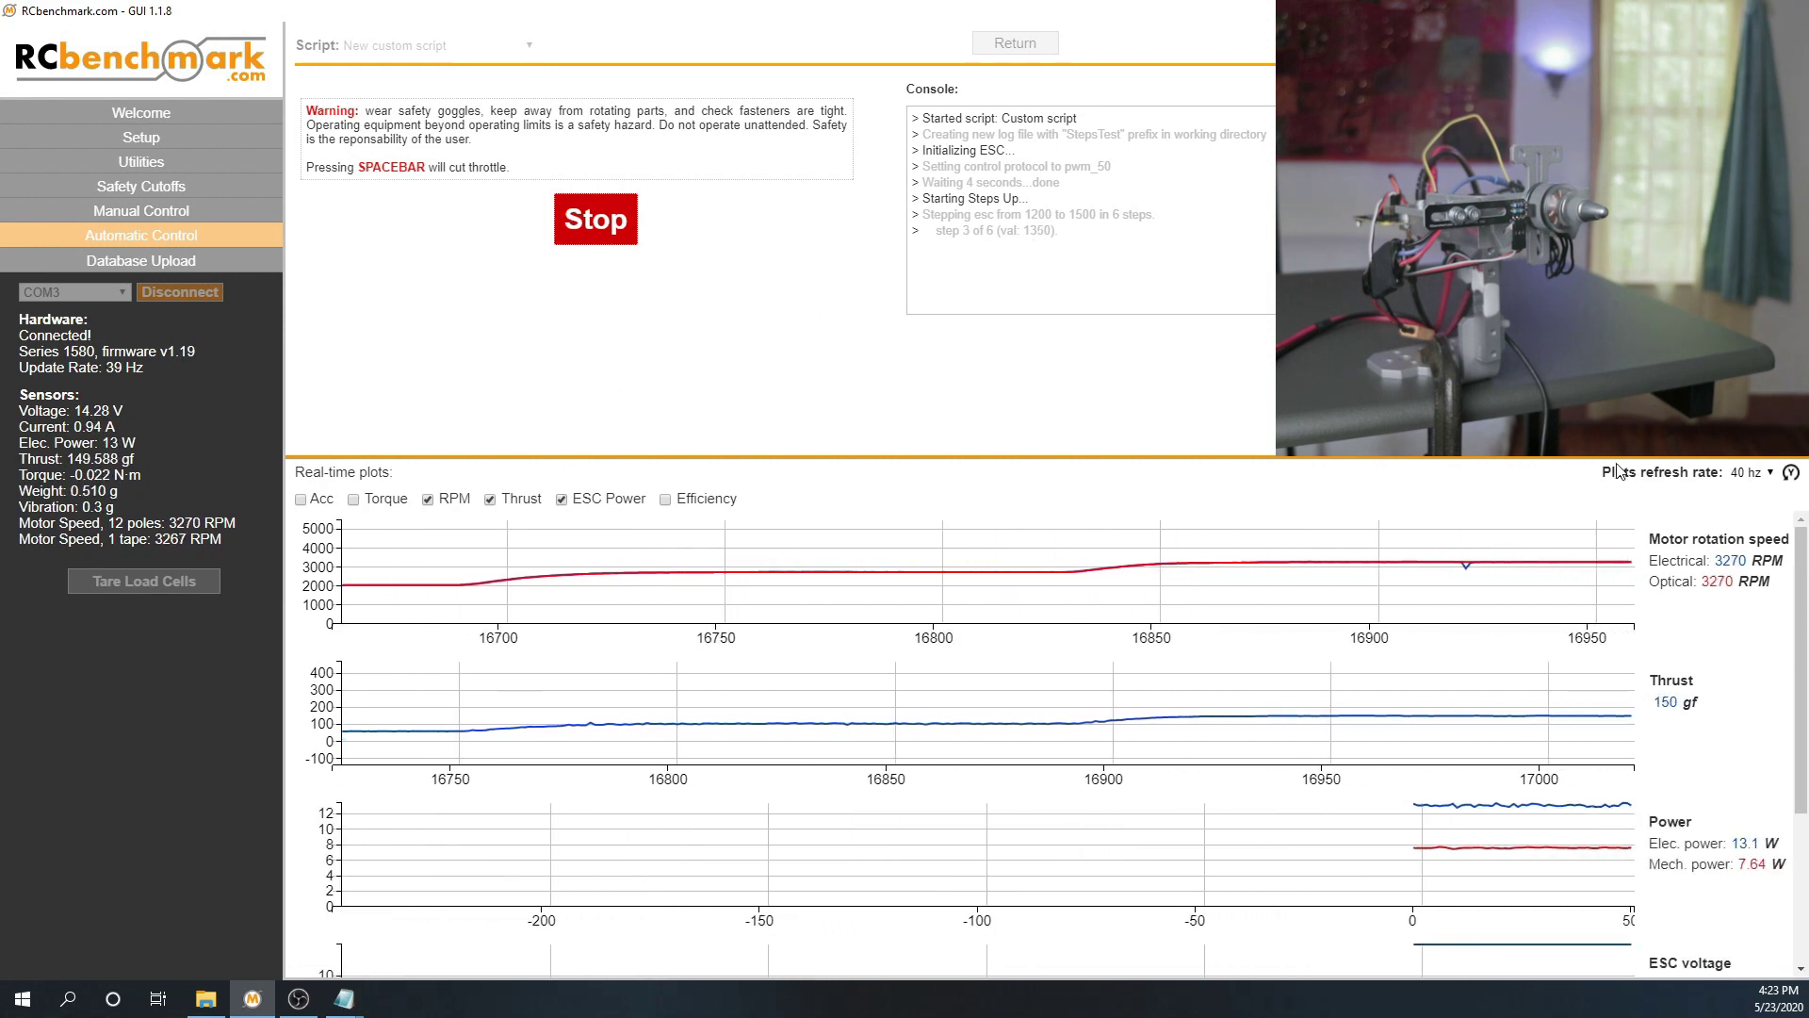
pyautogui.scroll(-2, 1531, 463)
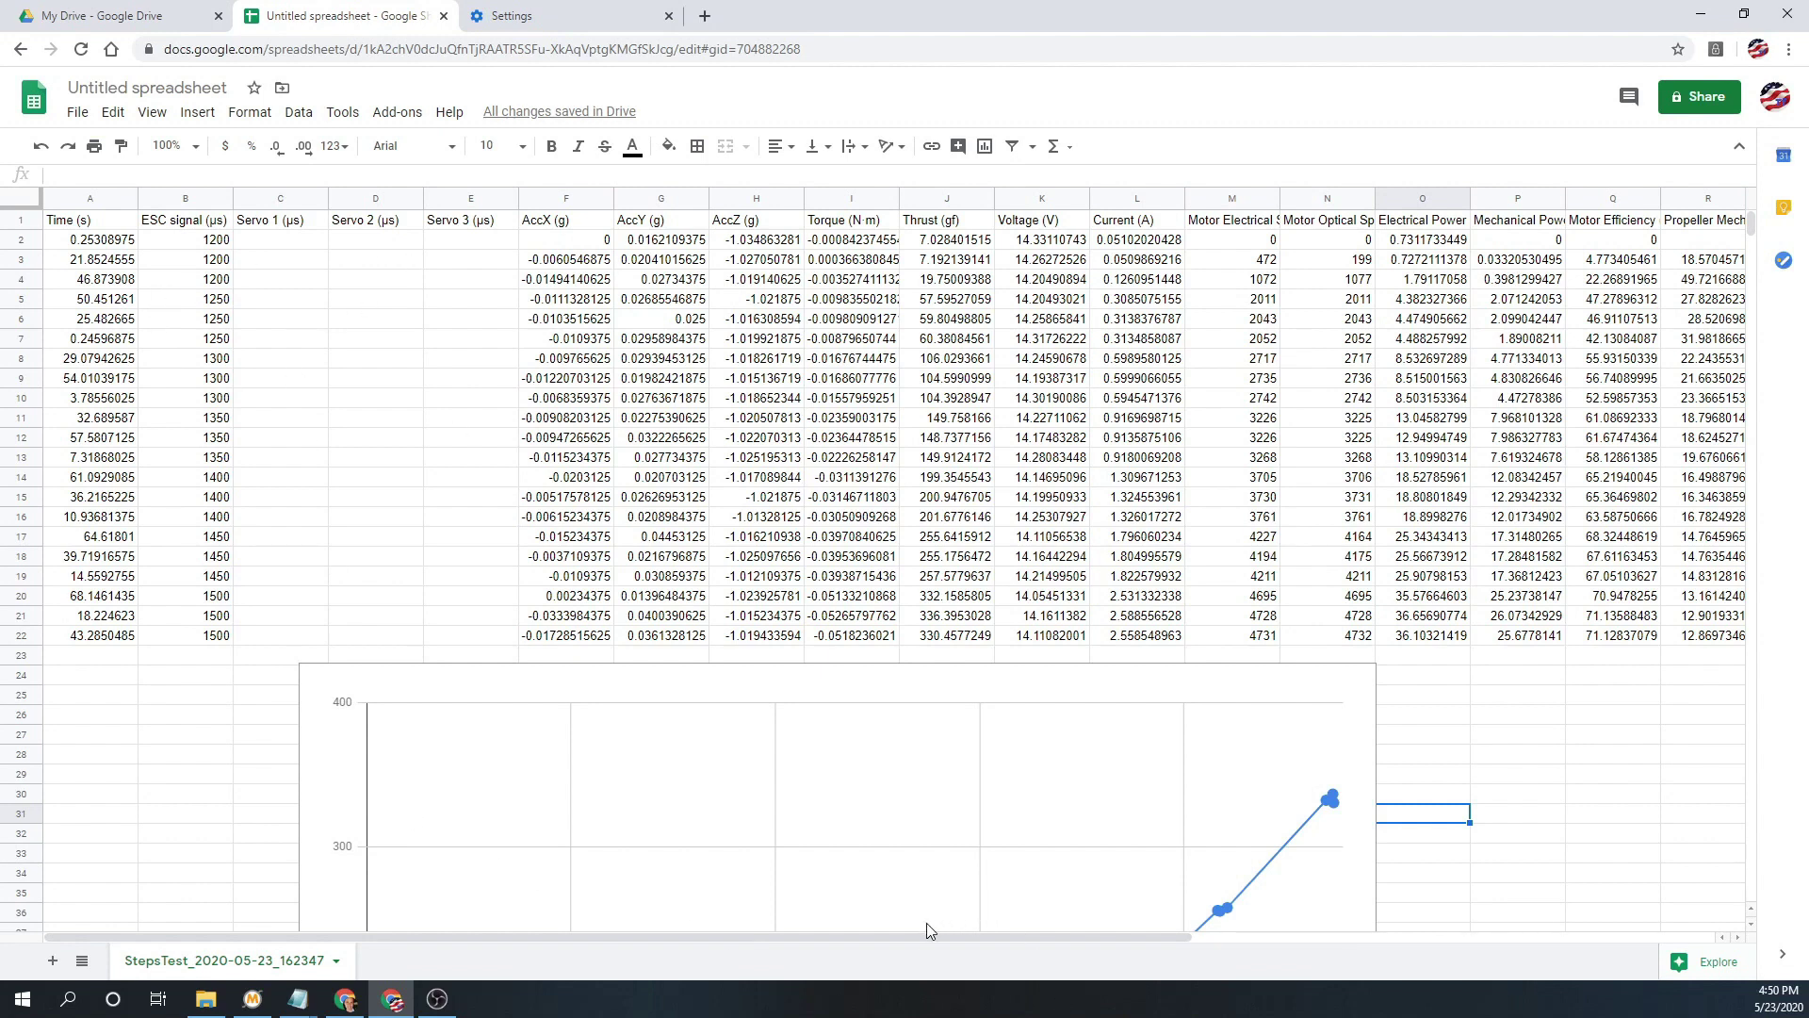
# Step: Select the Thrust (gf) column J and the Motor Optical Speed (RPM) column N
pyautogui.click(1490, 739)
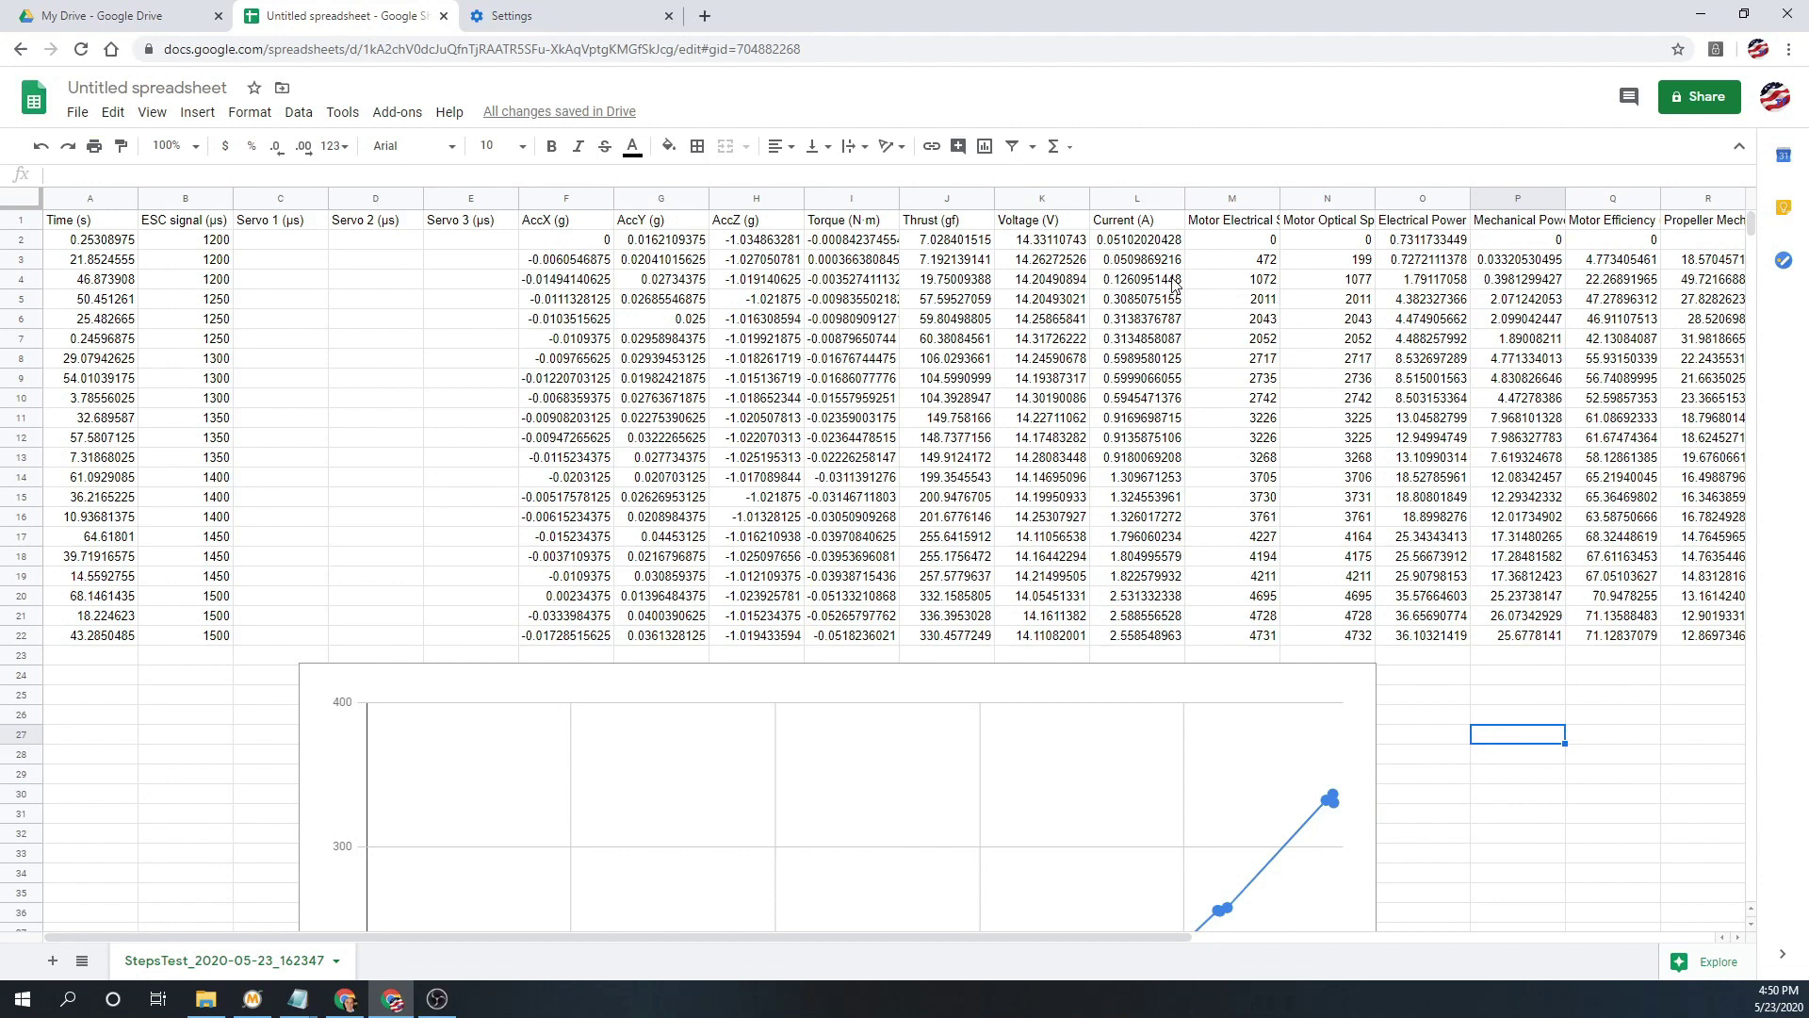
pyautogui.click(950, 200)
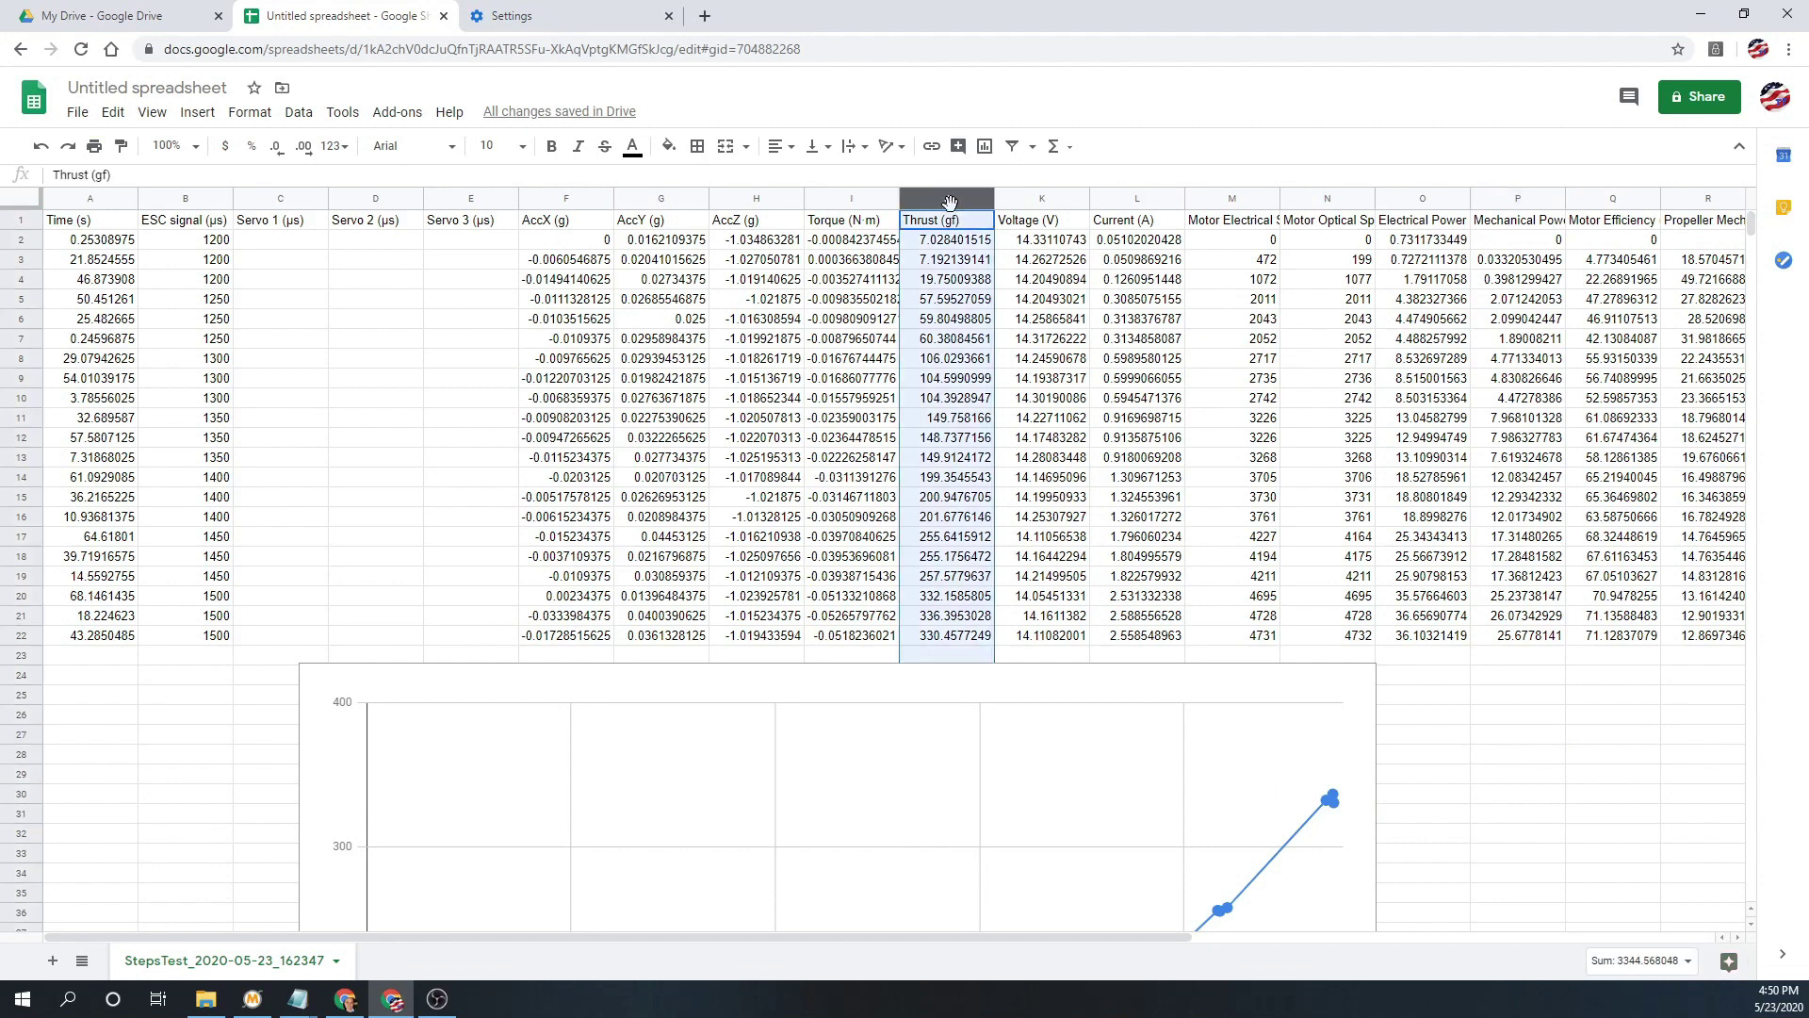
pyautogui.click(1323, 199)
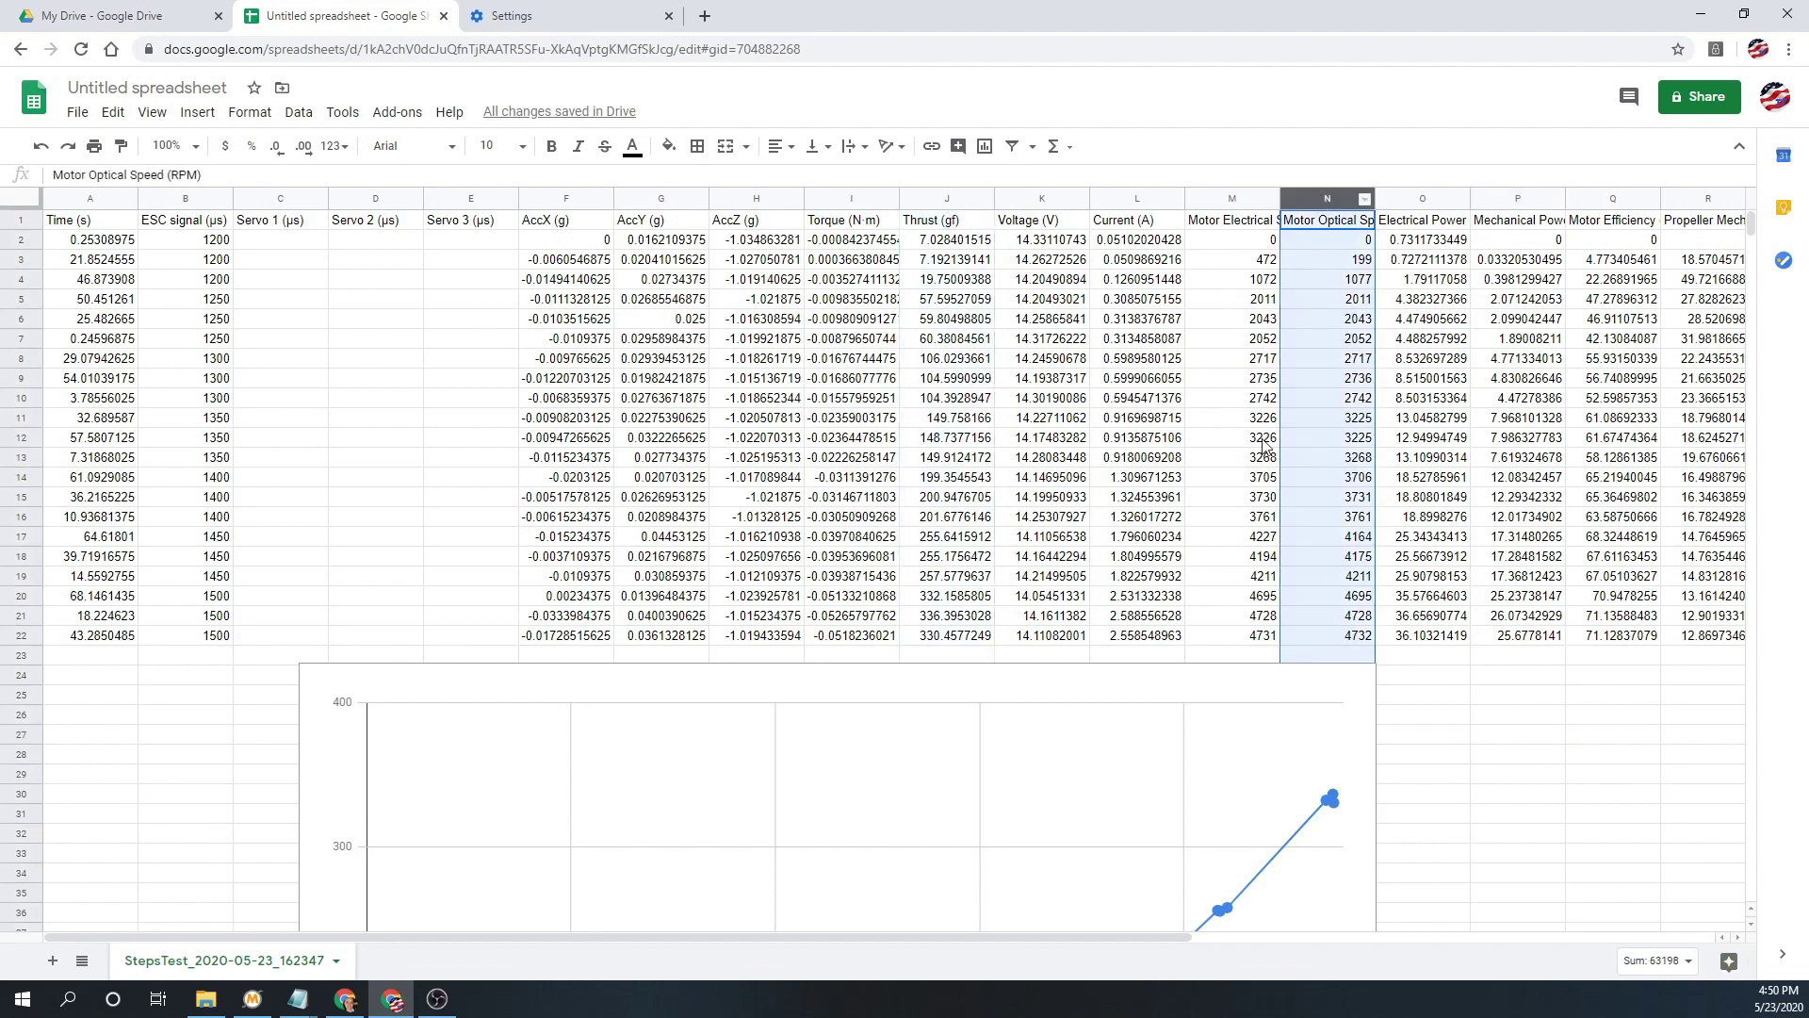
pyautogui.scroll(-2, 1266, 448)
pyautogui.scroll(-2, 1274, 470)
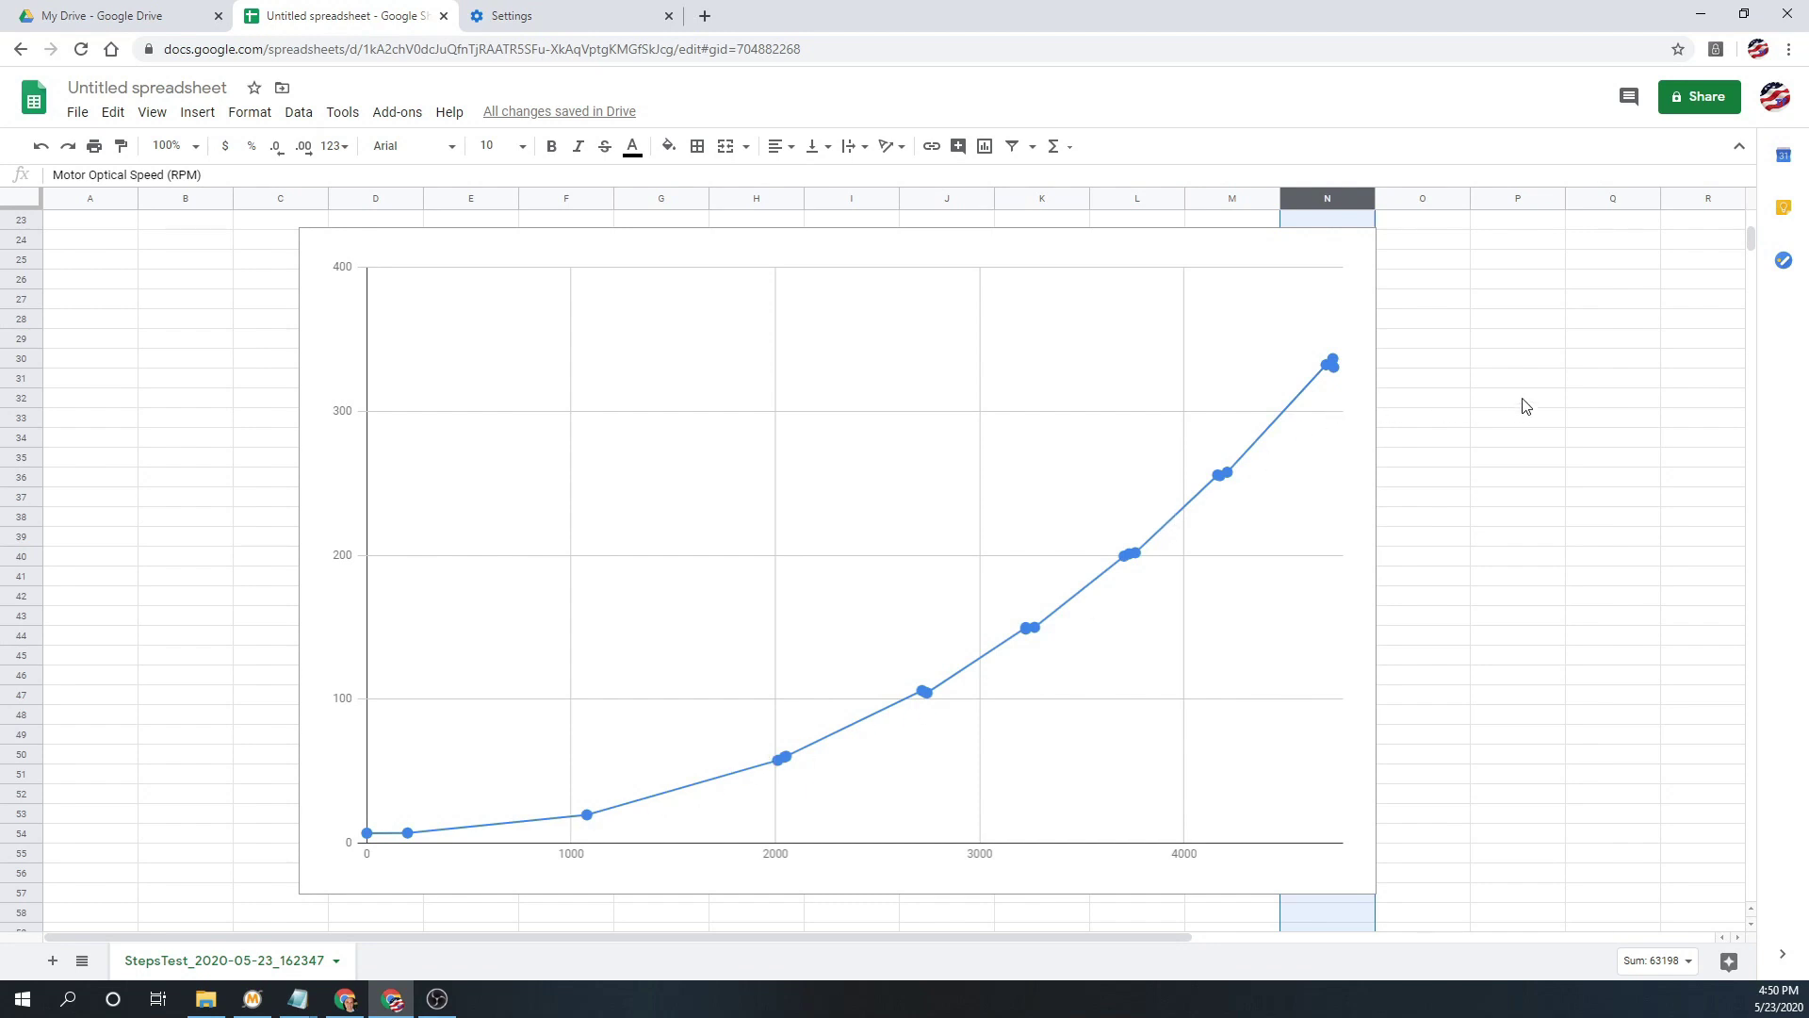
# Step: In the chart's Series settings, enable a trendline and set its type to Polynomial
pyautogui.doubleClick(1226, 479)
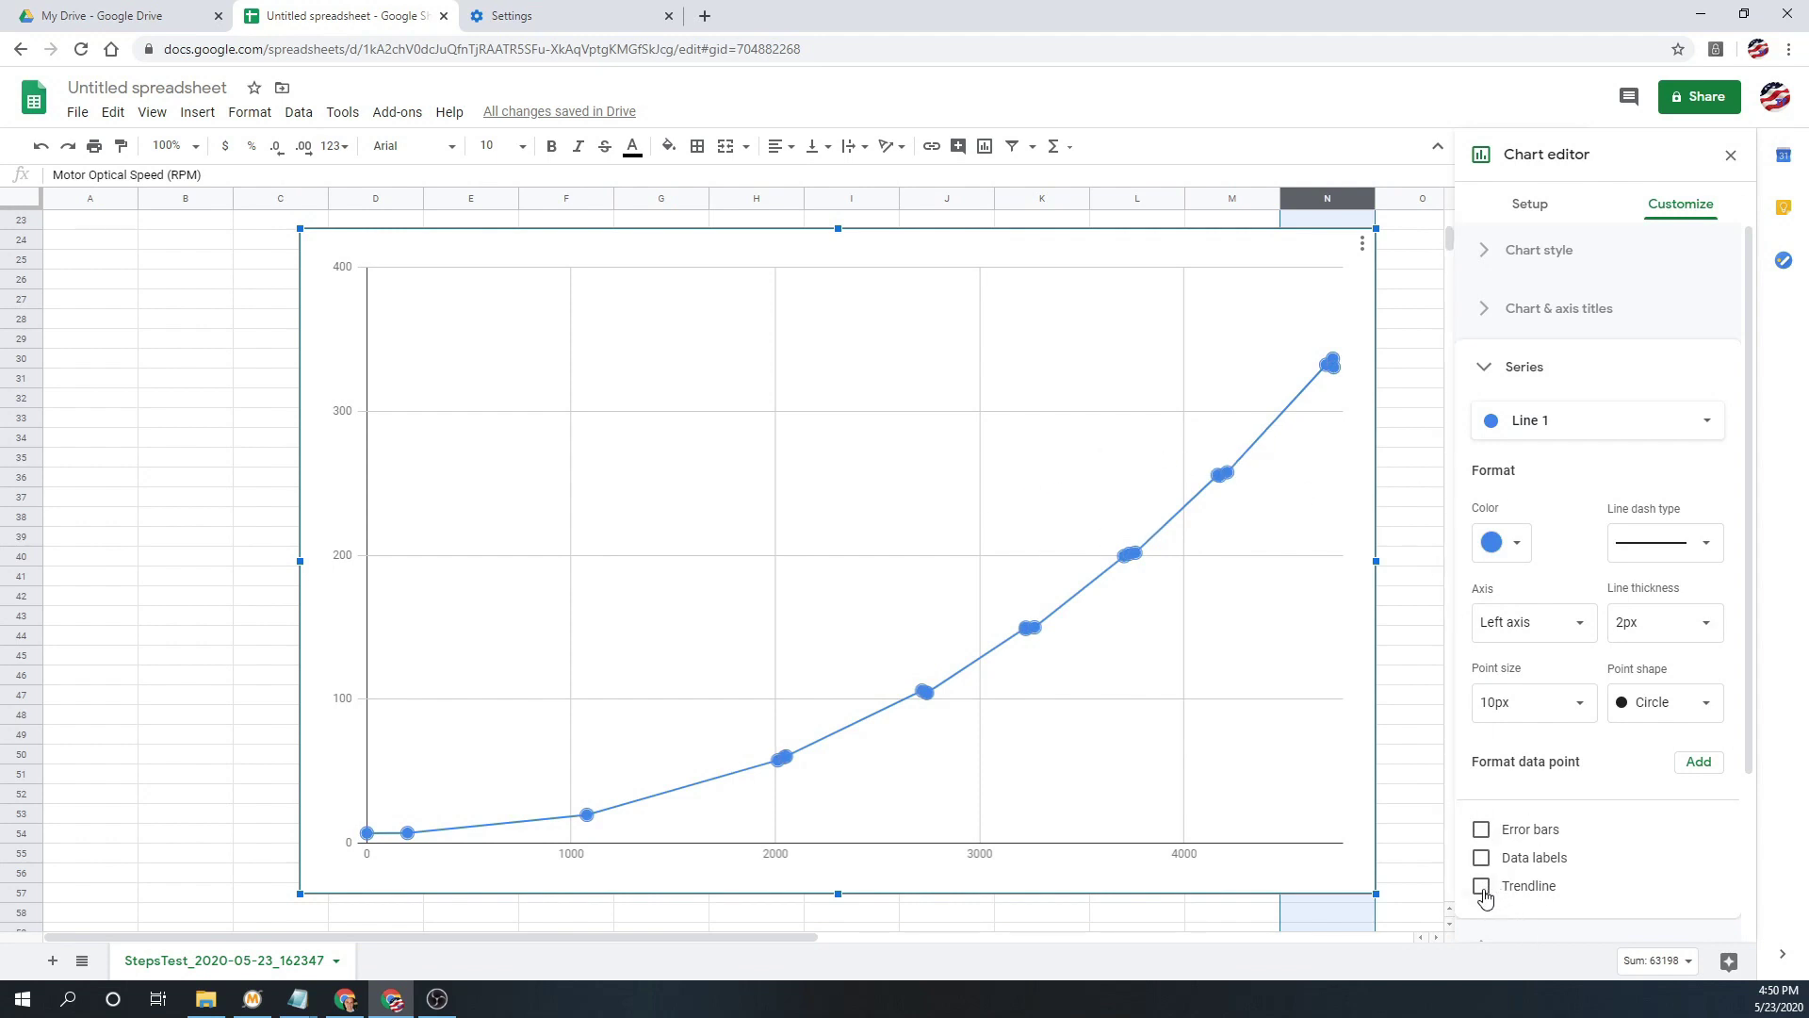
pyautogui.click(1481, 887)
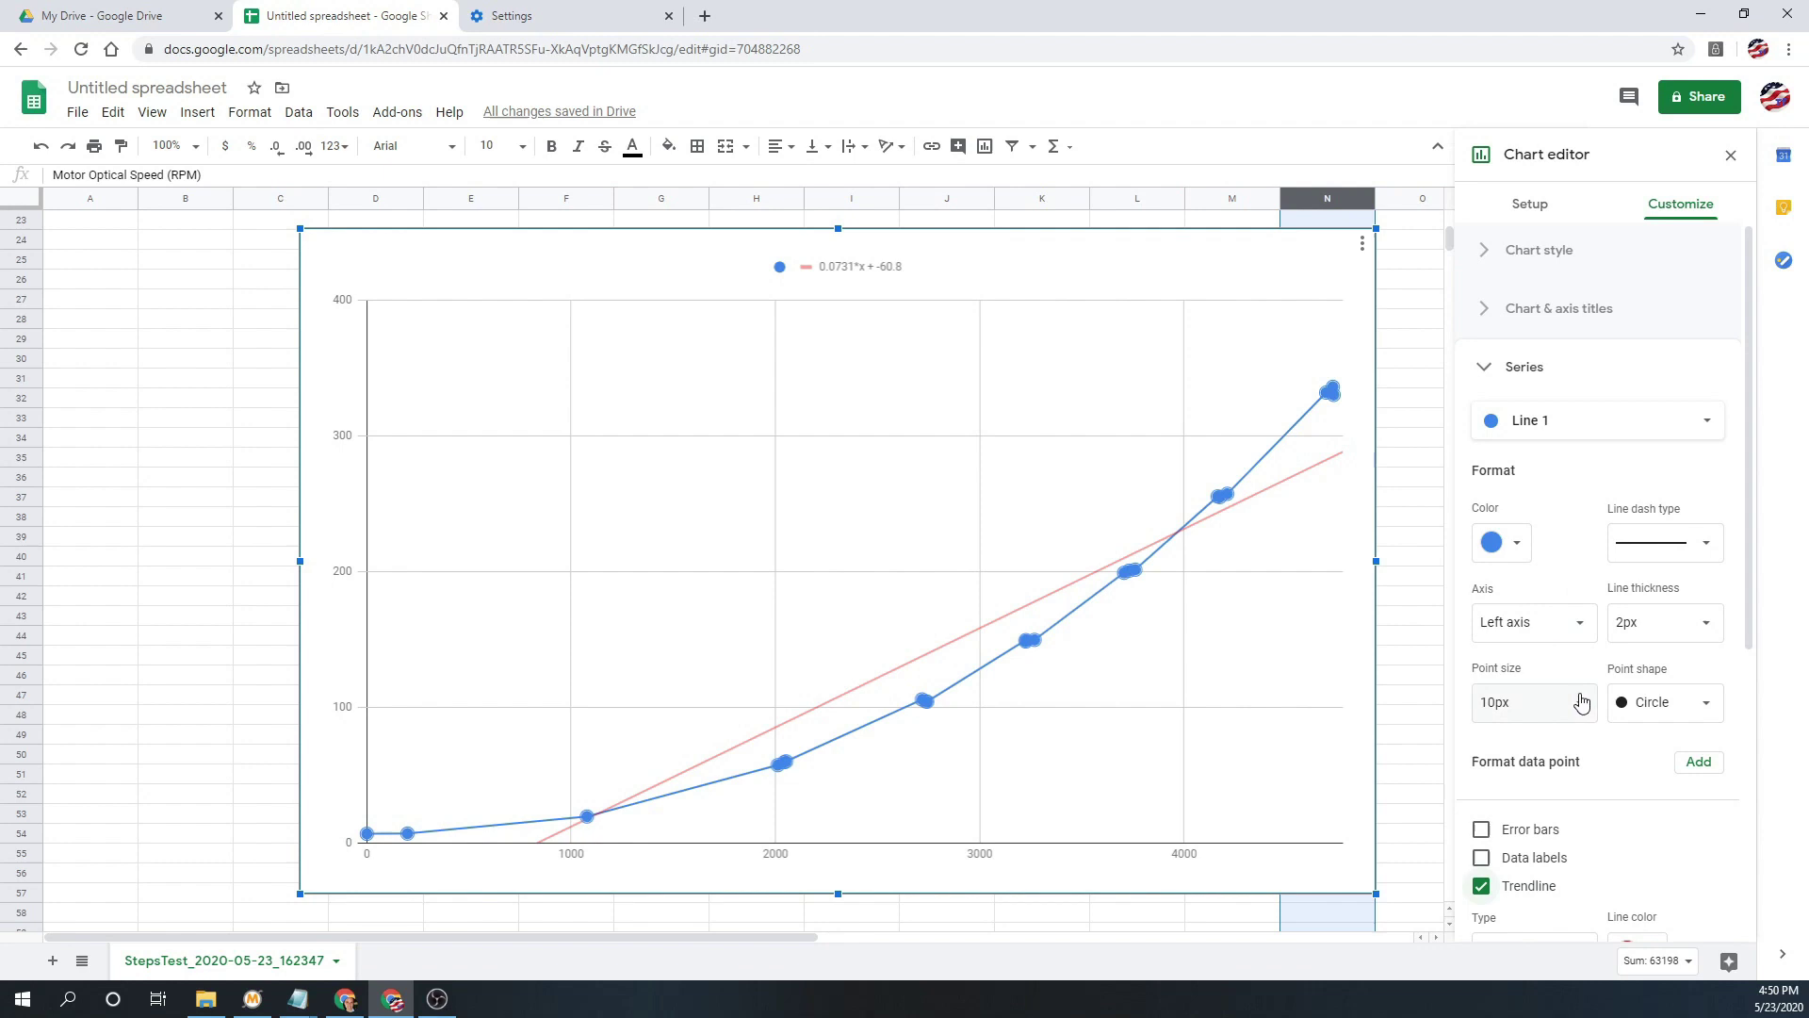
pyautogui.scroll(-2, 1582, 702)
pyautogui.click(1556, 667)
pyautogui.click(1556, 731)
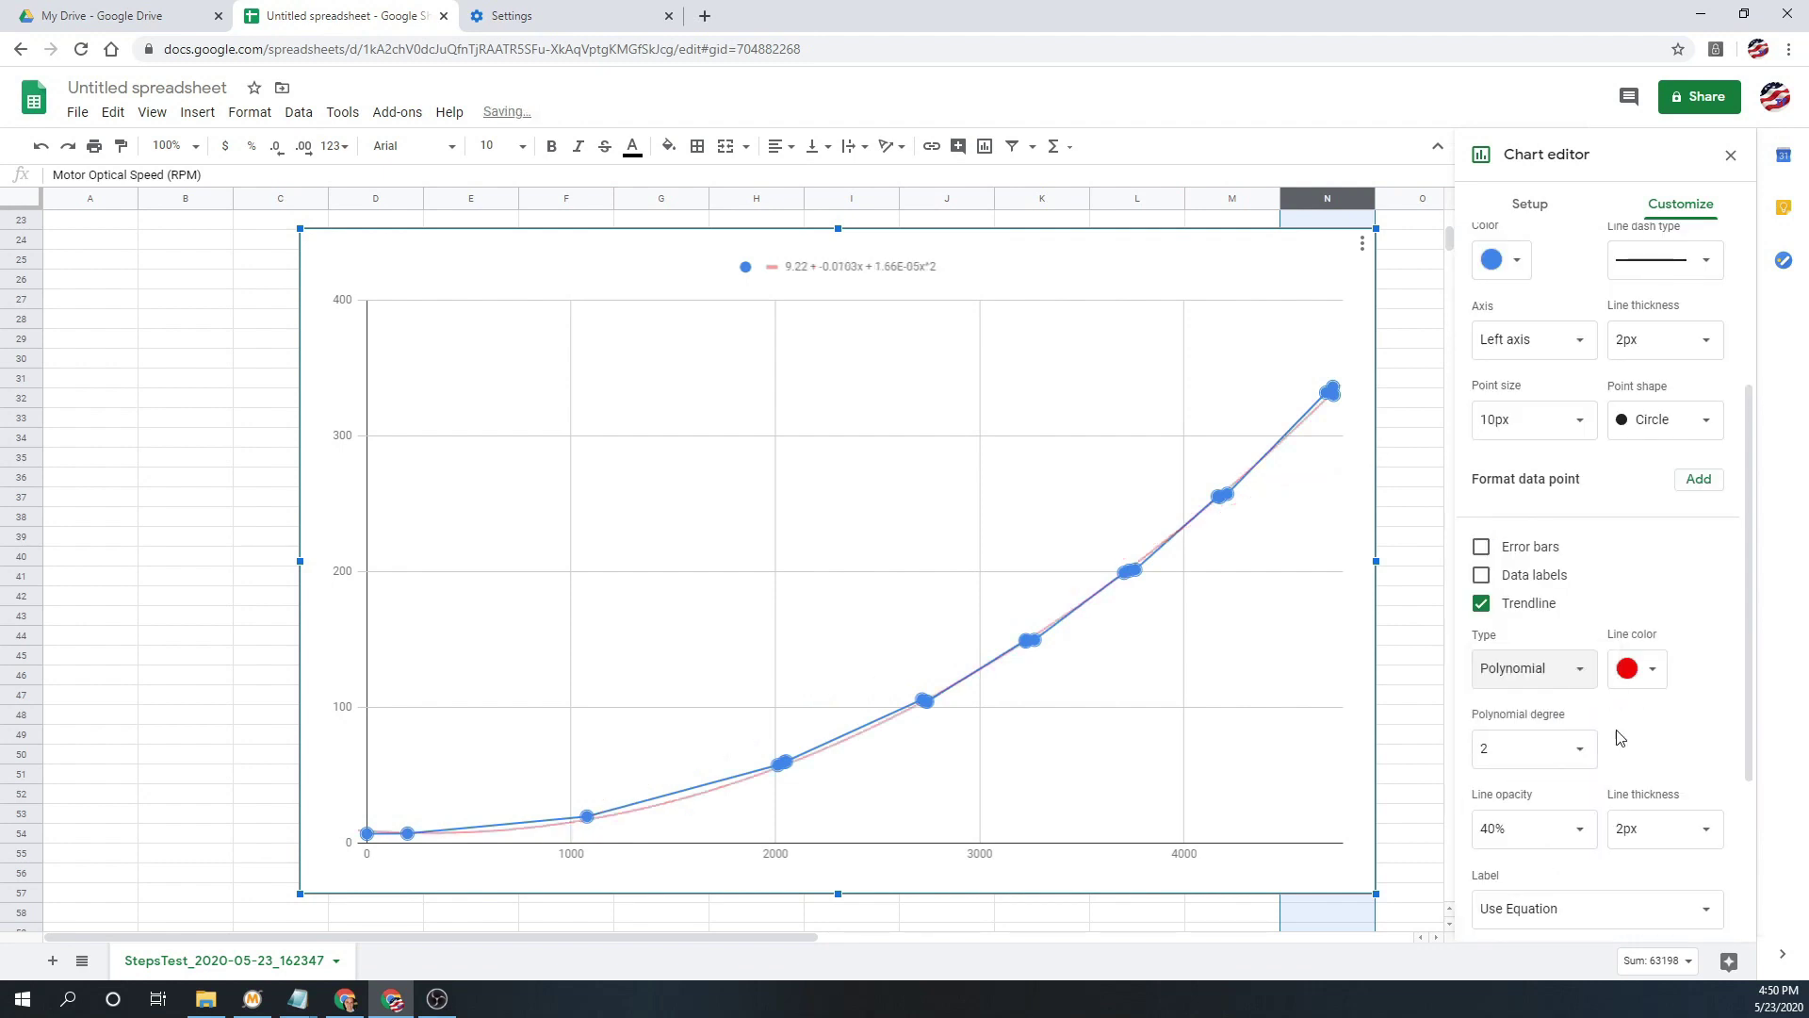
pyautogui.scroll(-1, 1634, 732)
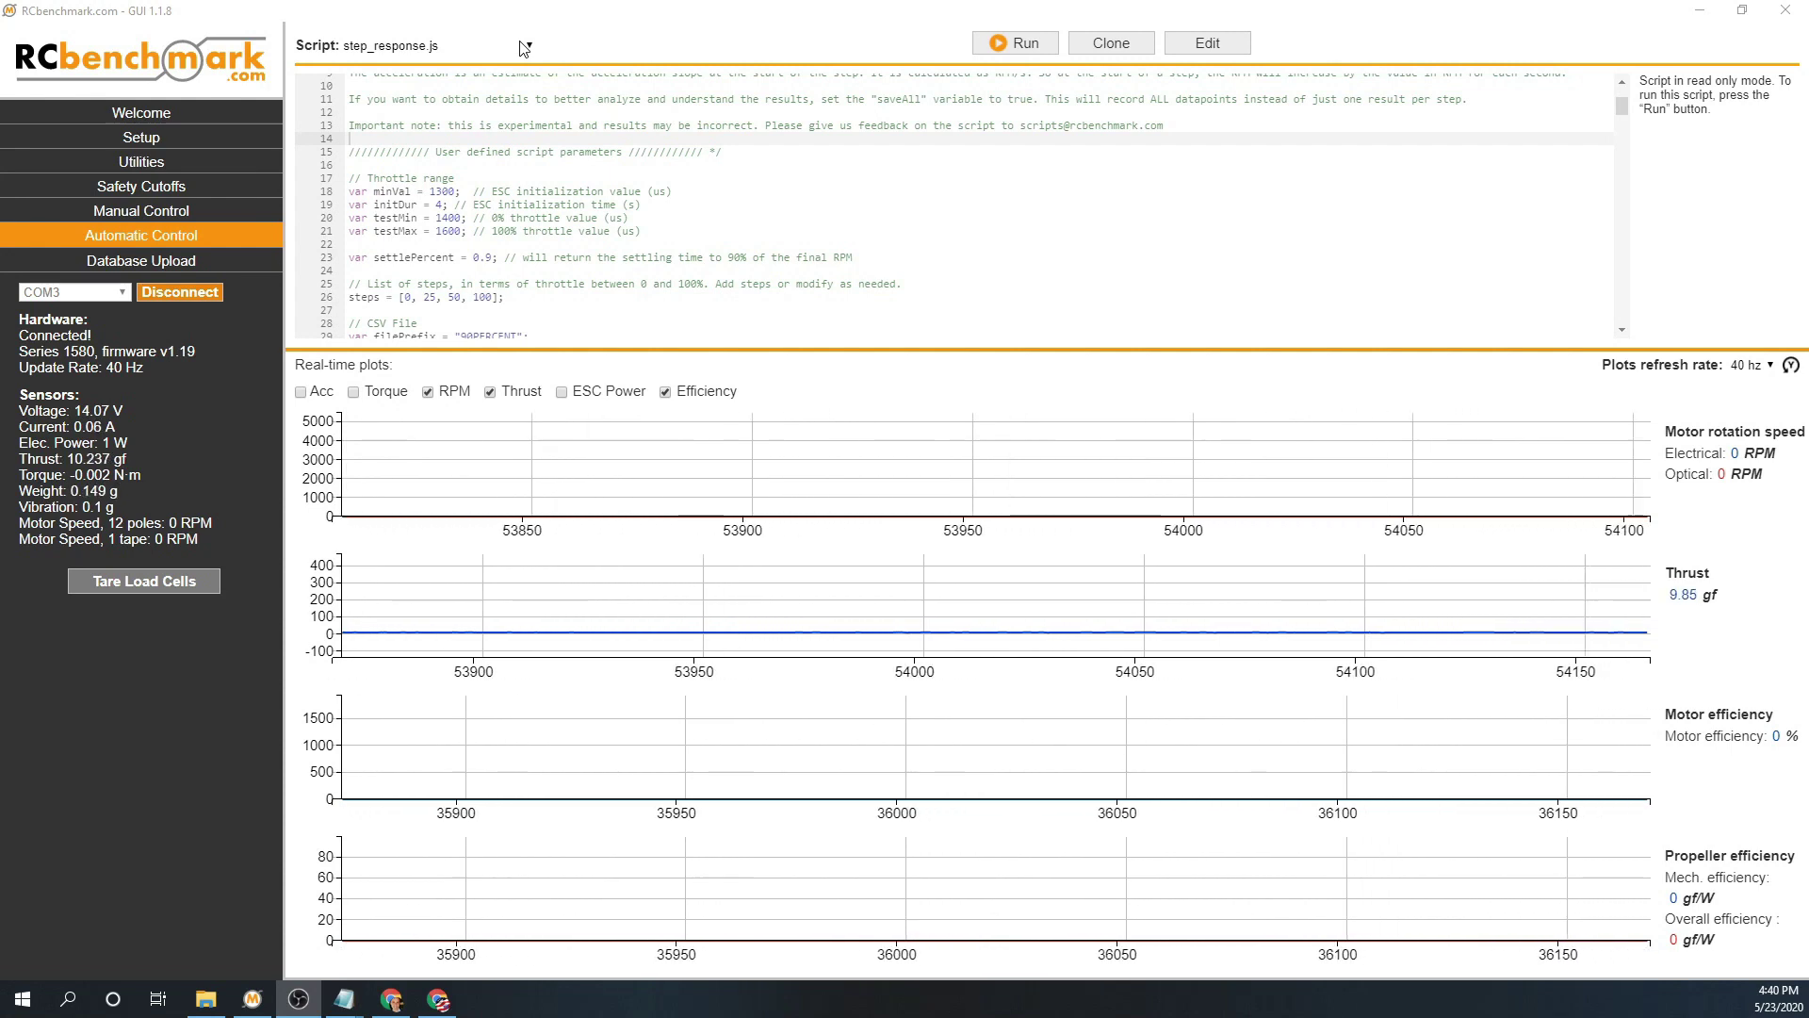
# Step: Load the Network - UDP stock script, then switch to the udp_client_simple.js script
pyautogui.click(520, 45)
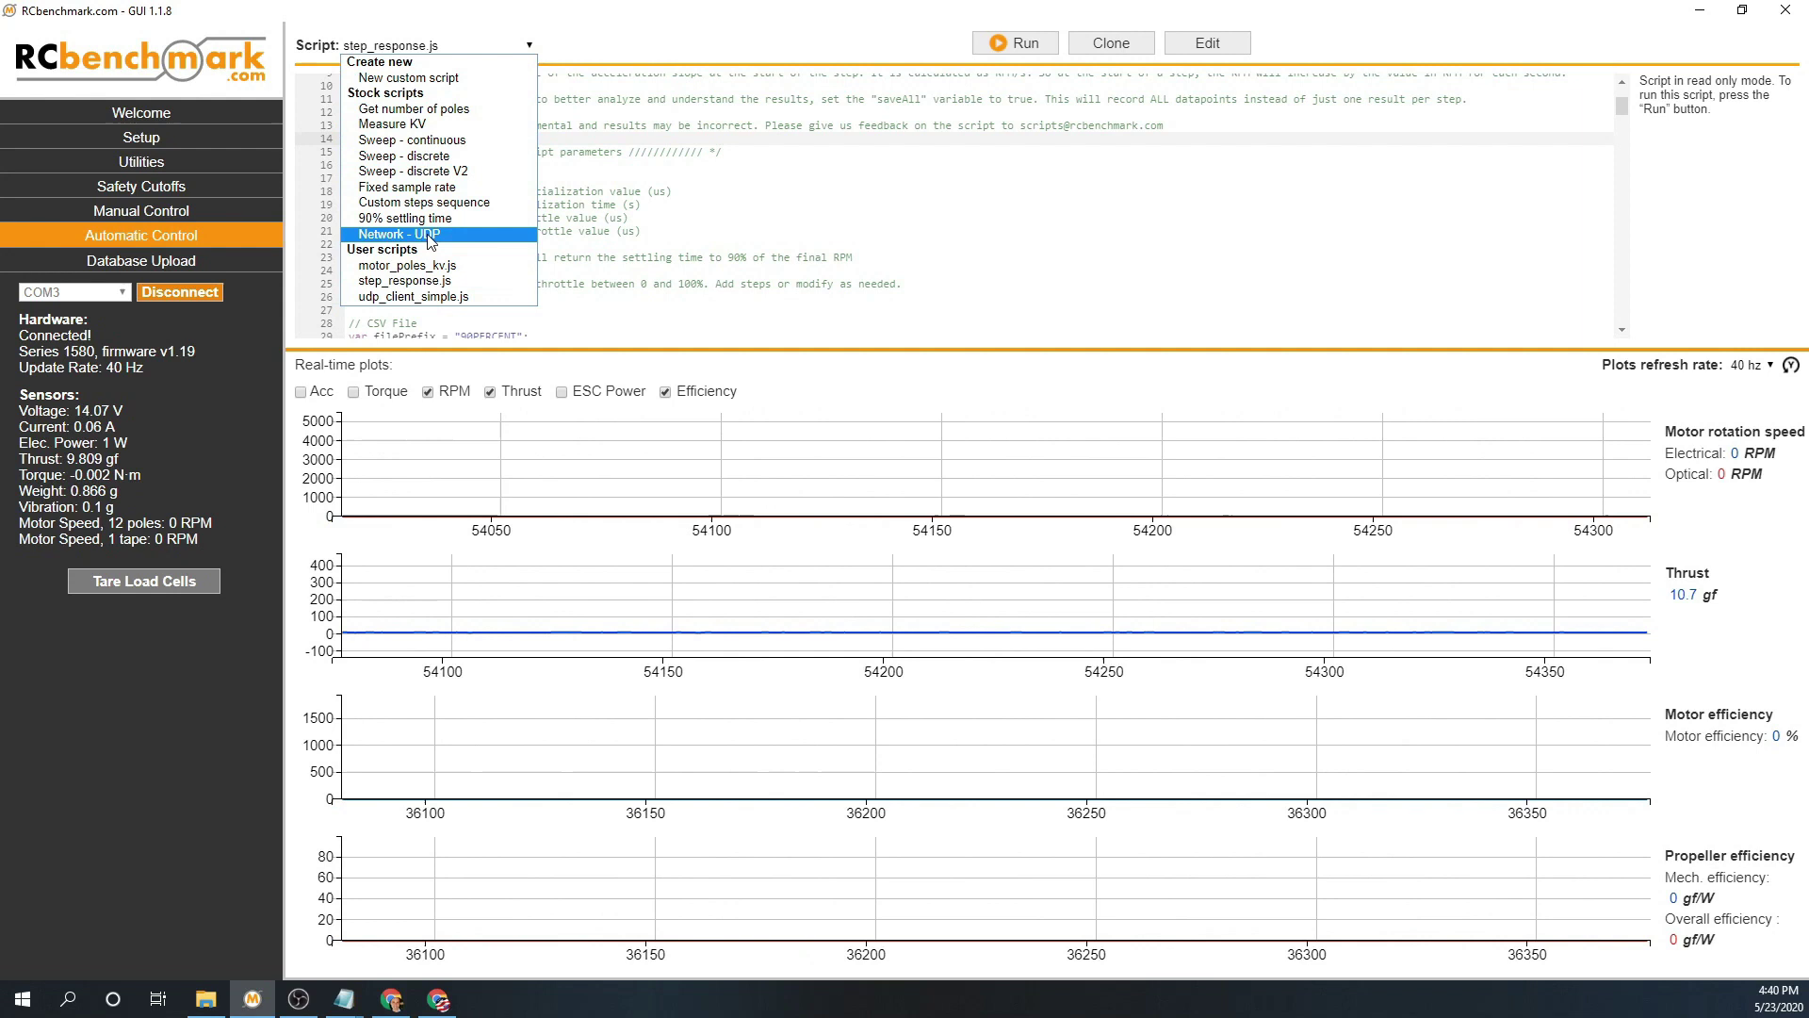
pyautogui.click(410, 233)
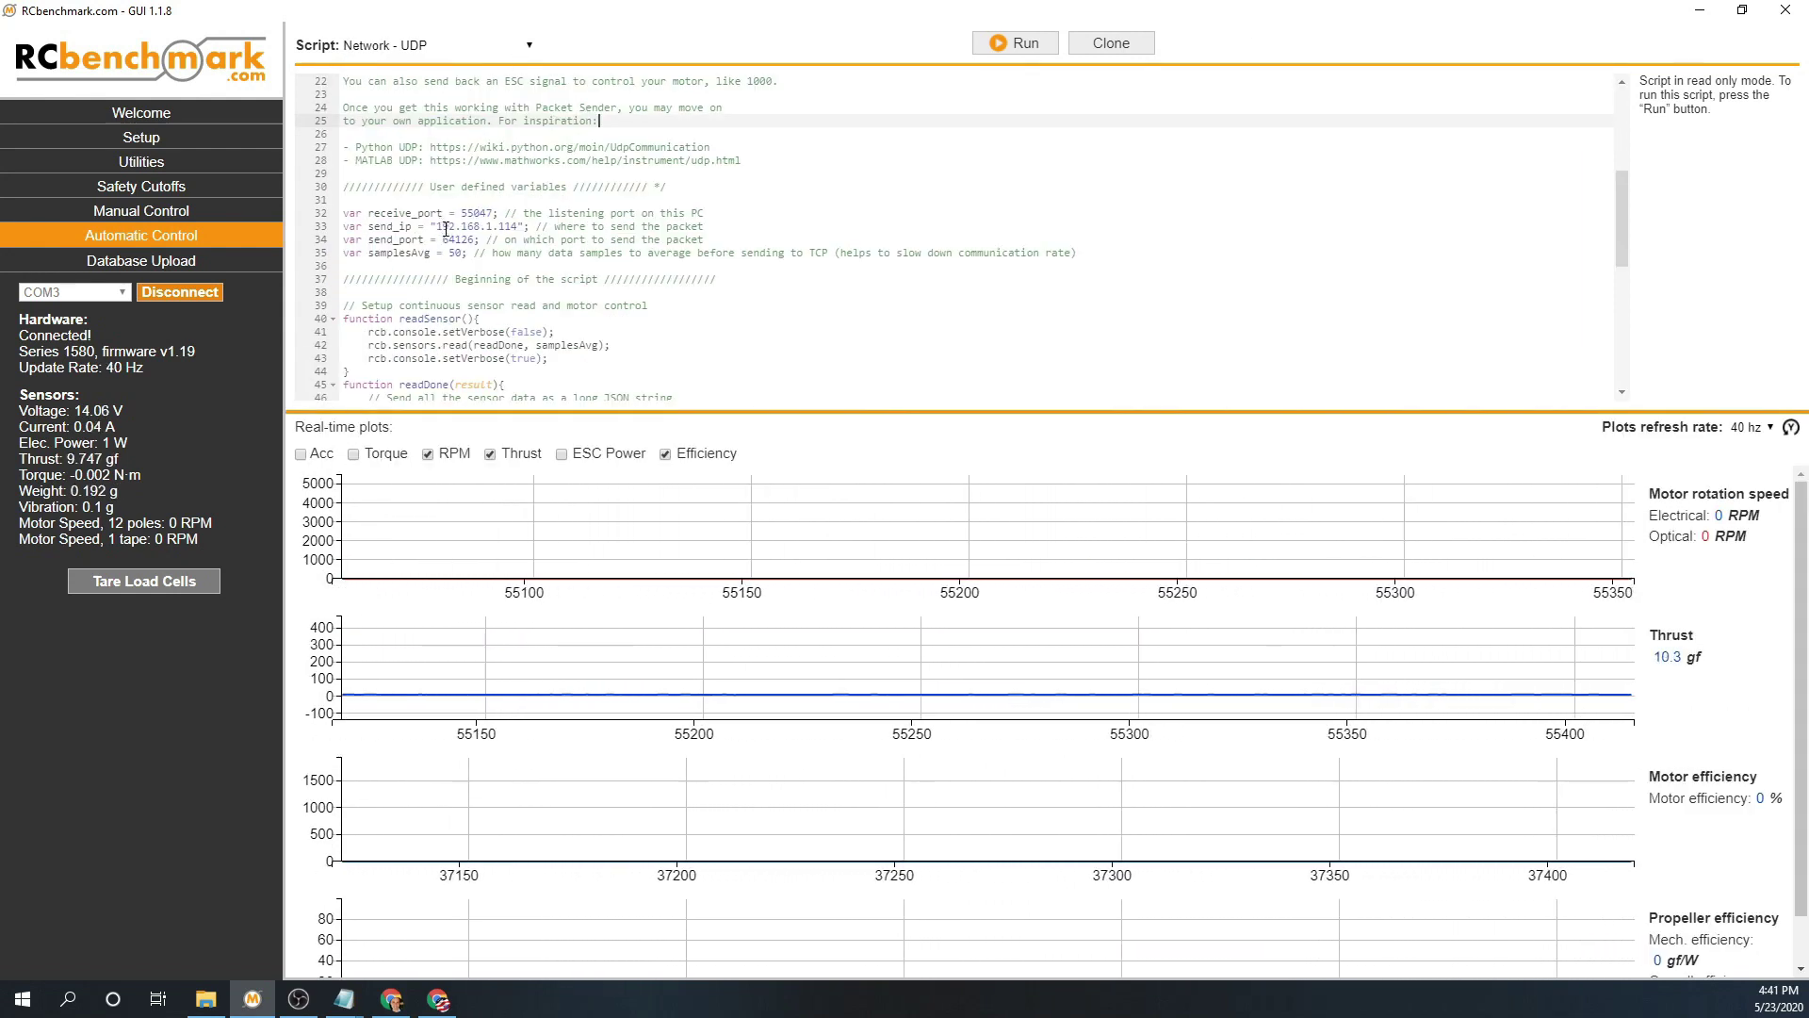
pyautogui.click(425, 44)
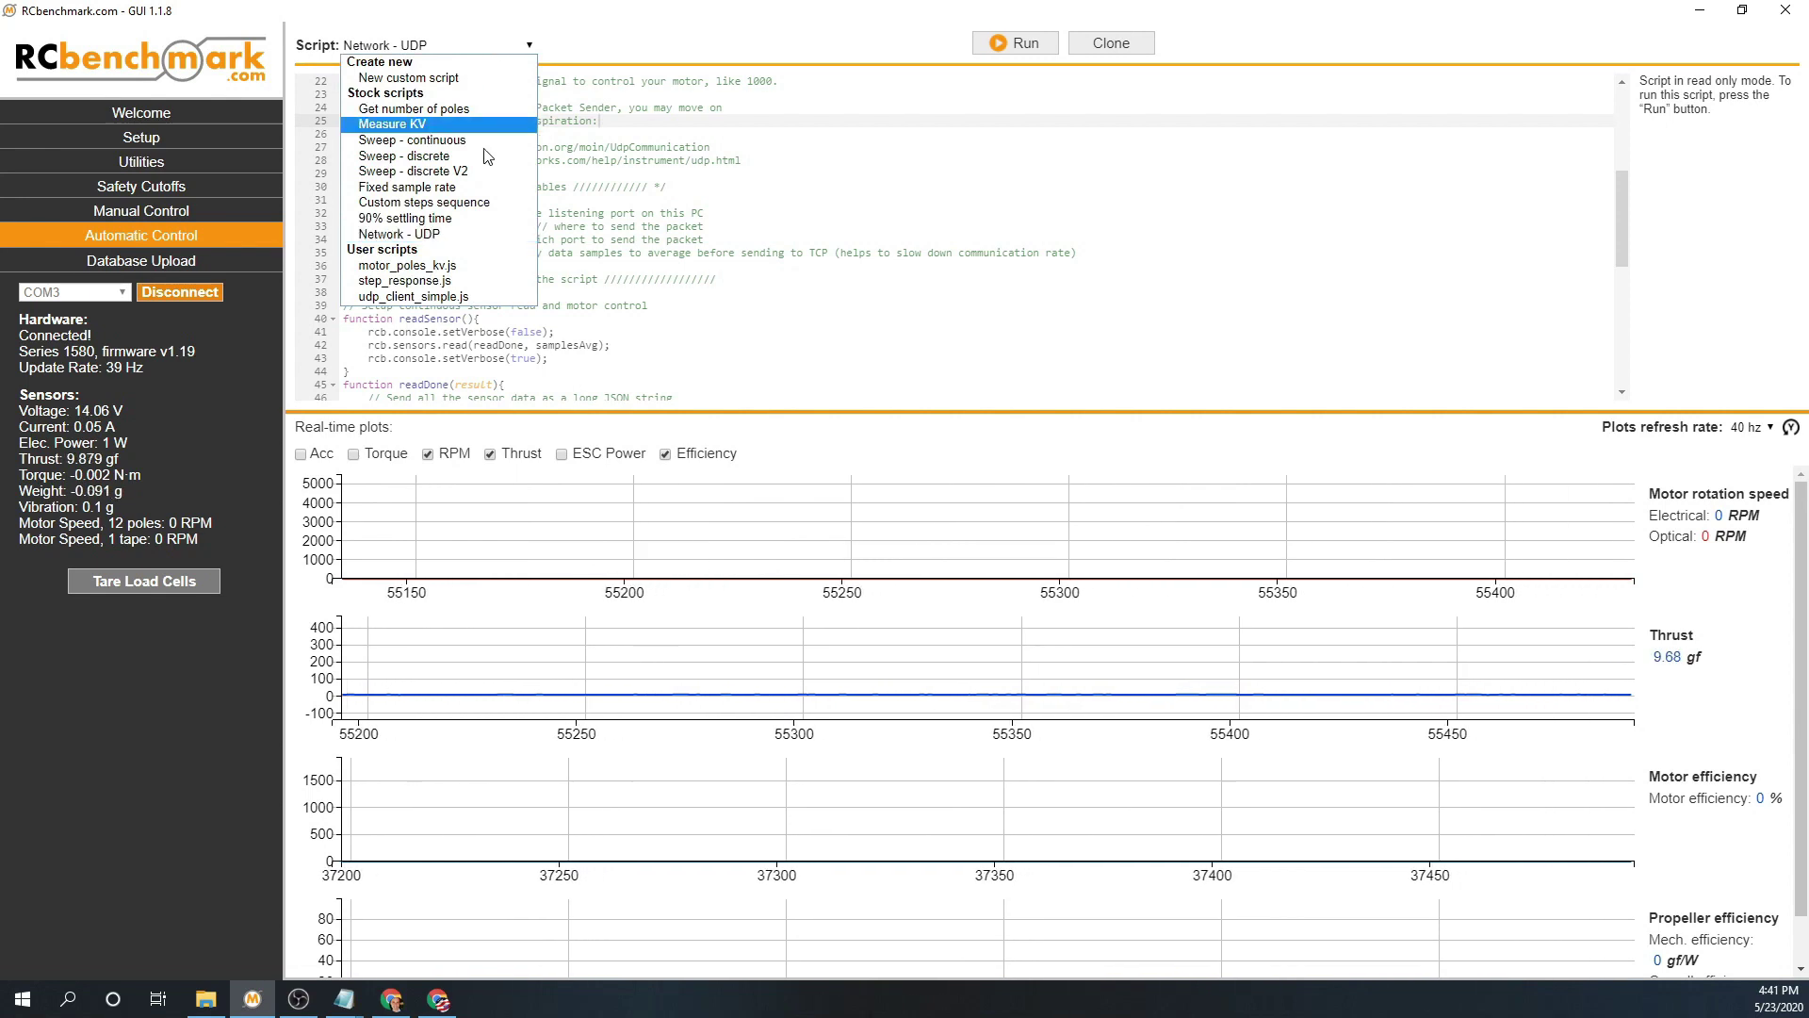
pyautogui.click(425, 298)
pyautogui.scroll(7, 424, 300)
pyautogui.scroll(-6, 537, 255)
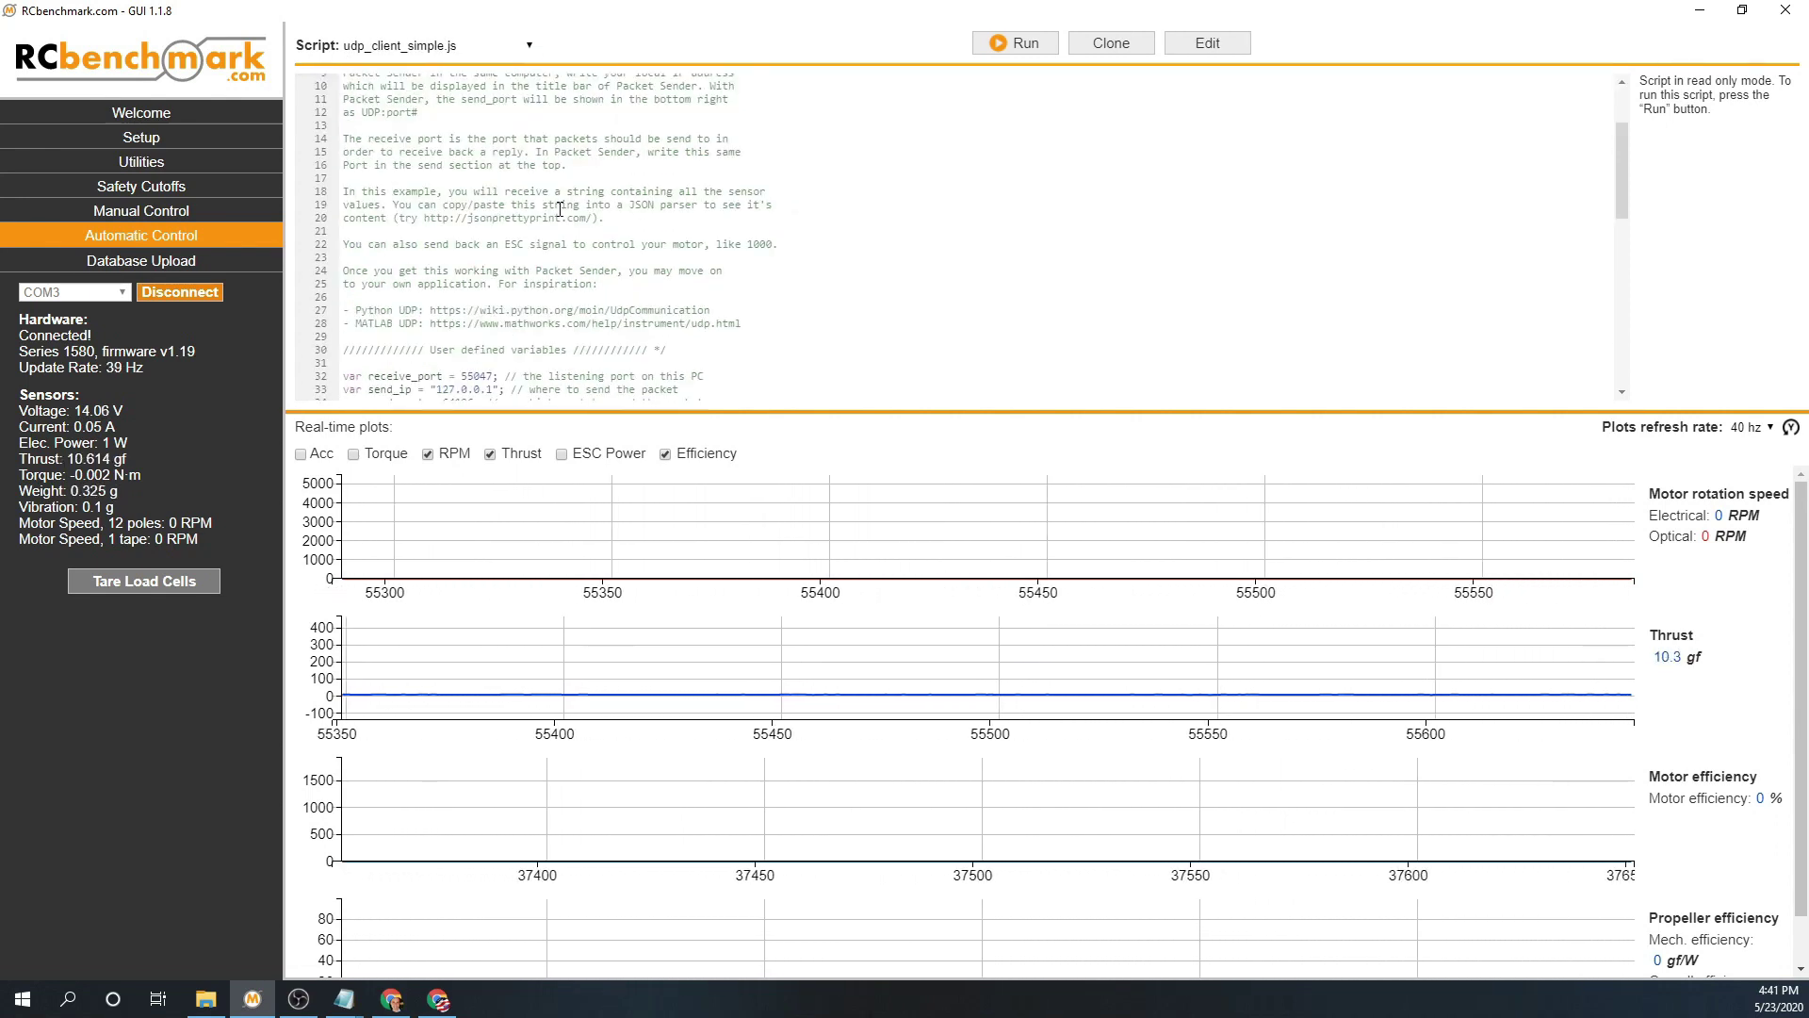
pyautogui.scroll(-3, 564, 214)
pyautogui.scroll(-5, 572, 241)
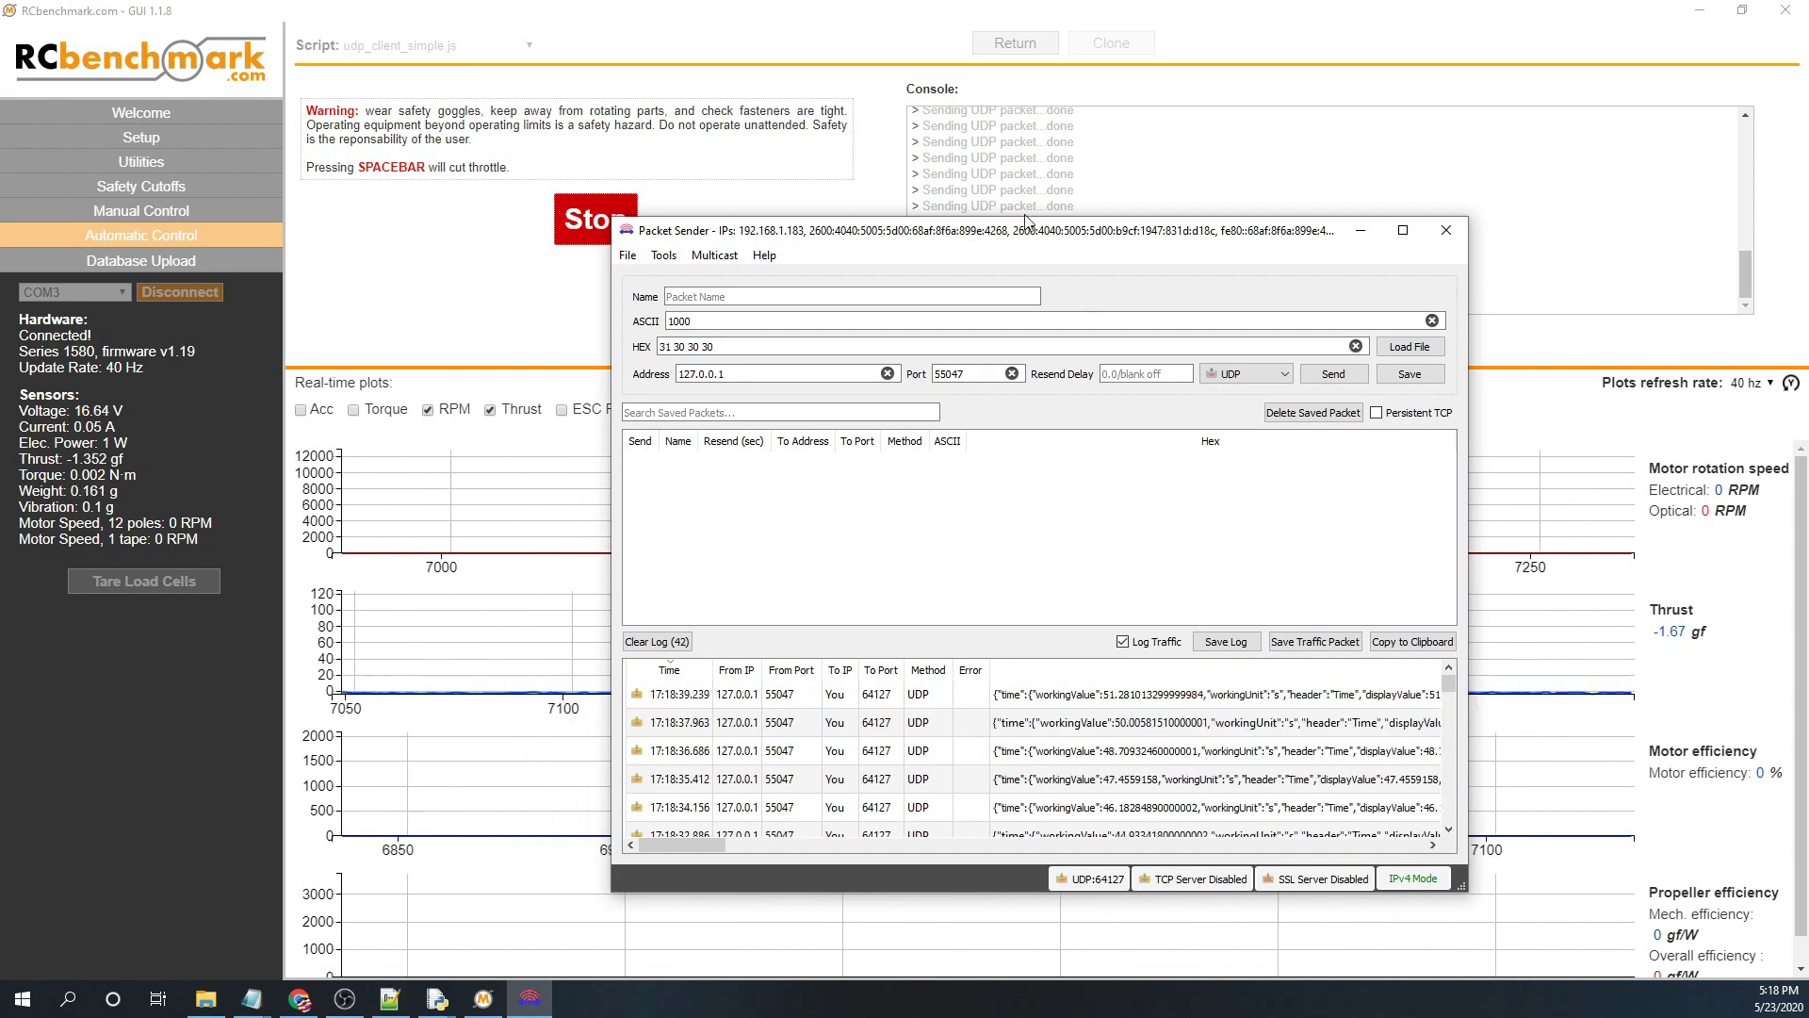
# Step: Replace Packet Sender's 1000 message with 1300, send it, and bring up the RCbenchmark plots
pyautogui.moveTo(1006, 237)
pyautogui.mouseDown()
pyautogui.moveTo(995, 253)
pyautogui.moveTo(611, 162)
pyautogui.mouseUp()
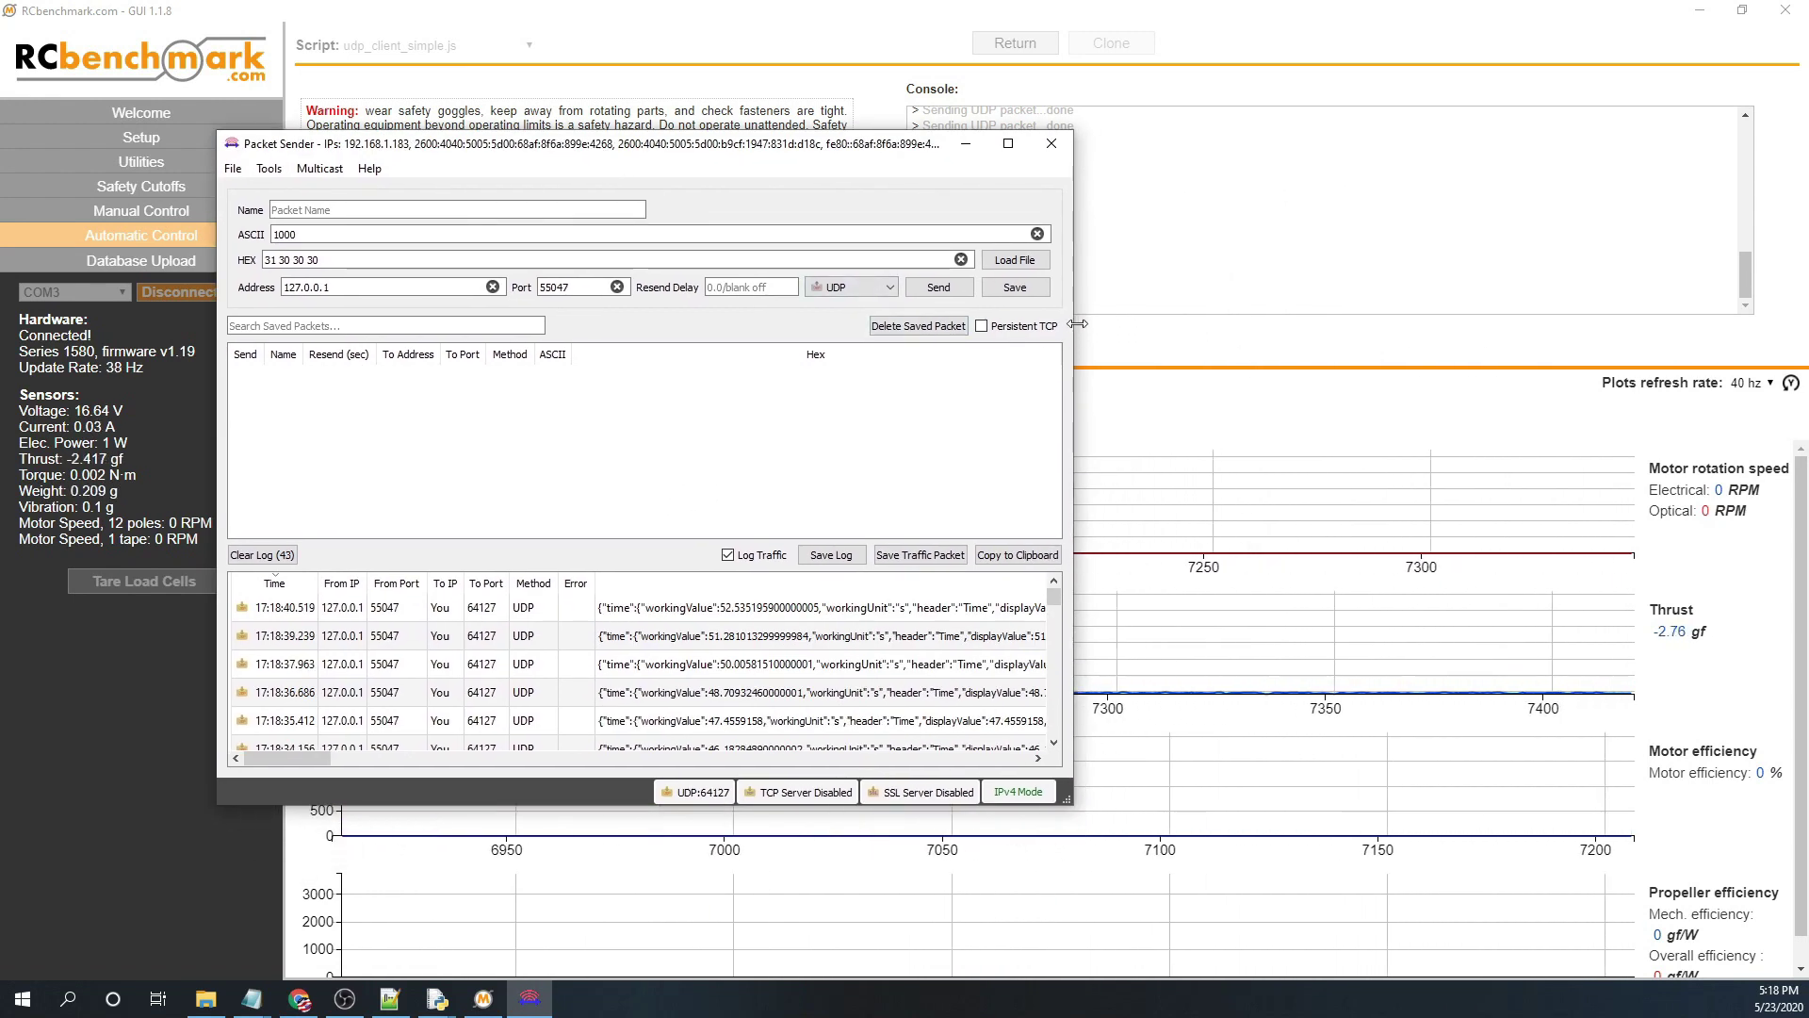
pyautogui.moveTo(1073, 314); pyautogui.dragTo(1727, 316)
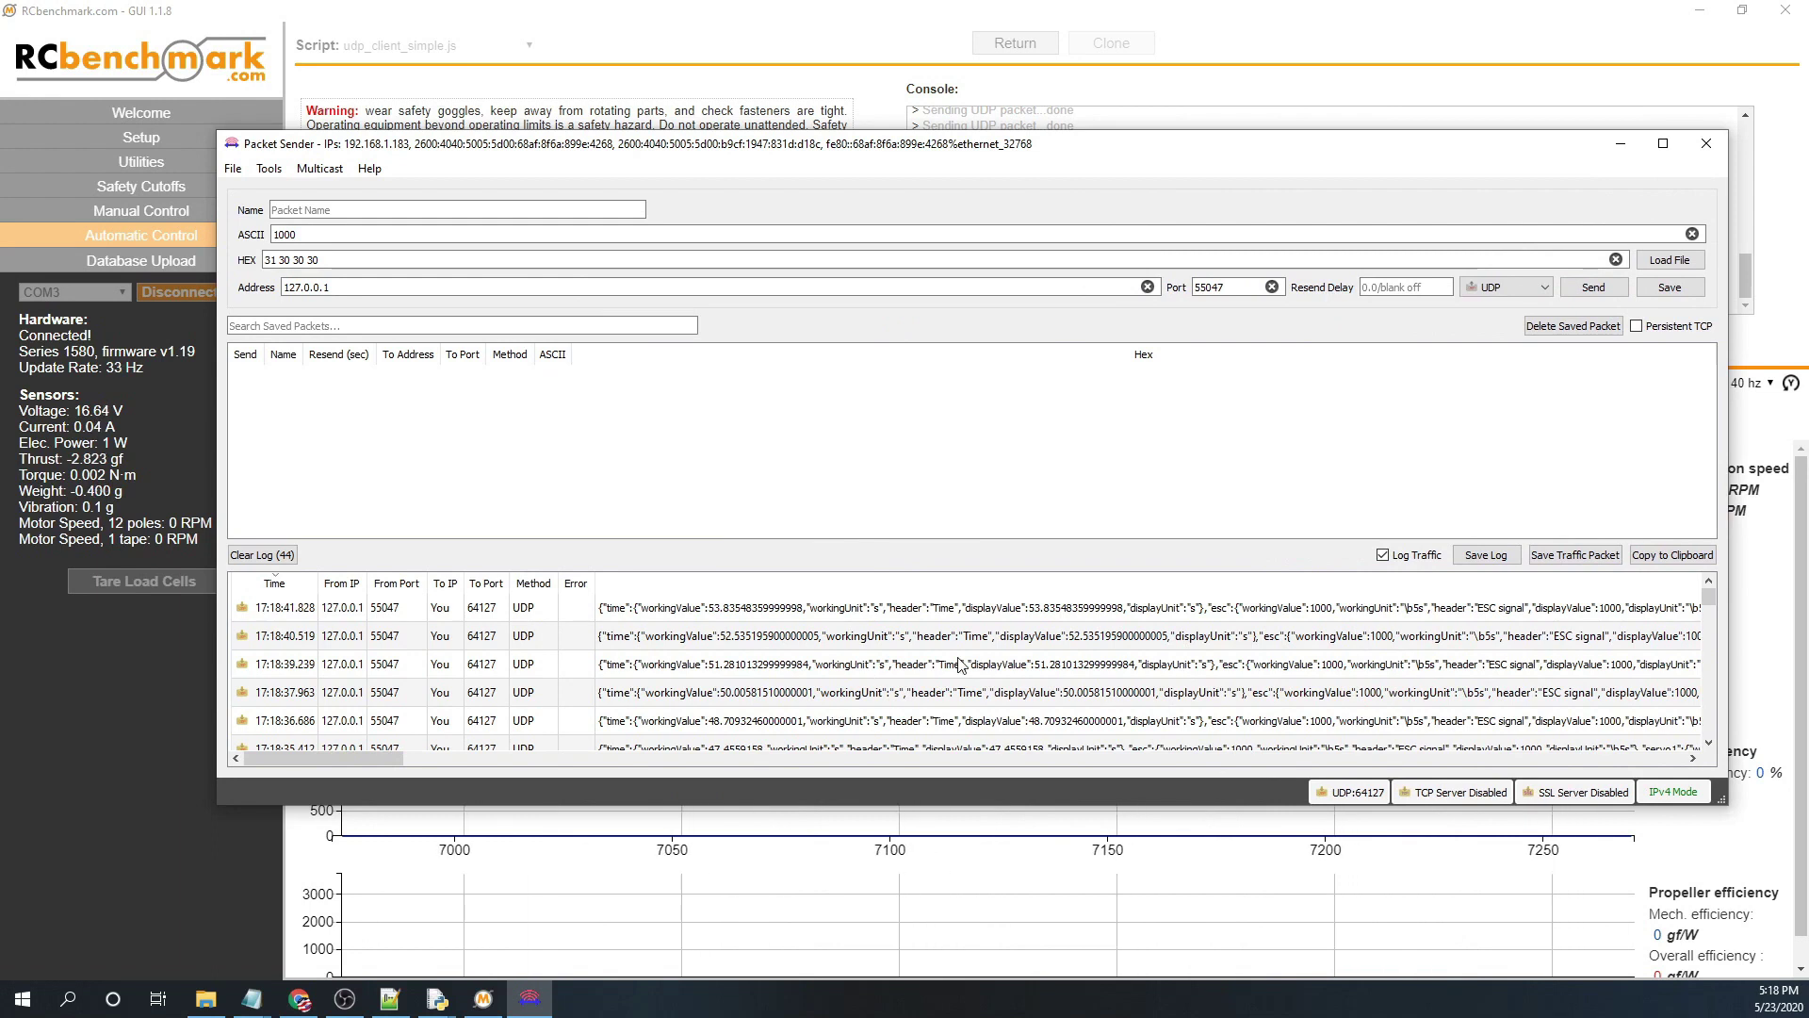
pyautogui.moveTo(622, 143); pyautogui.dragTo(662, 315)
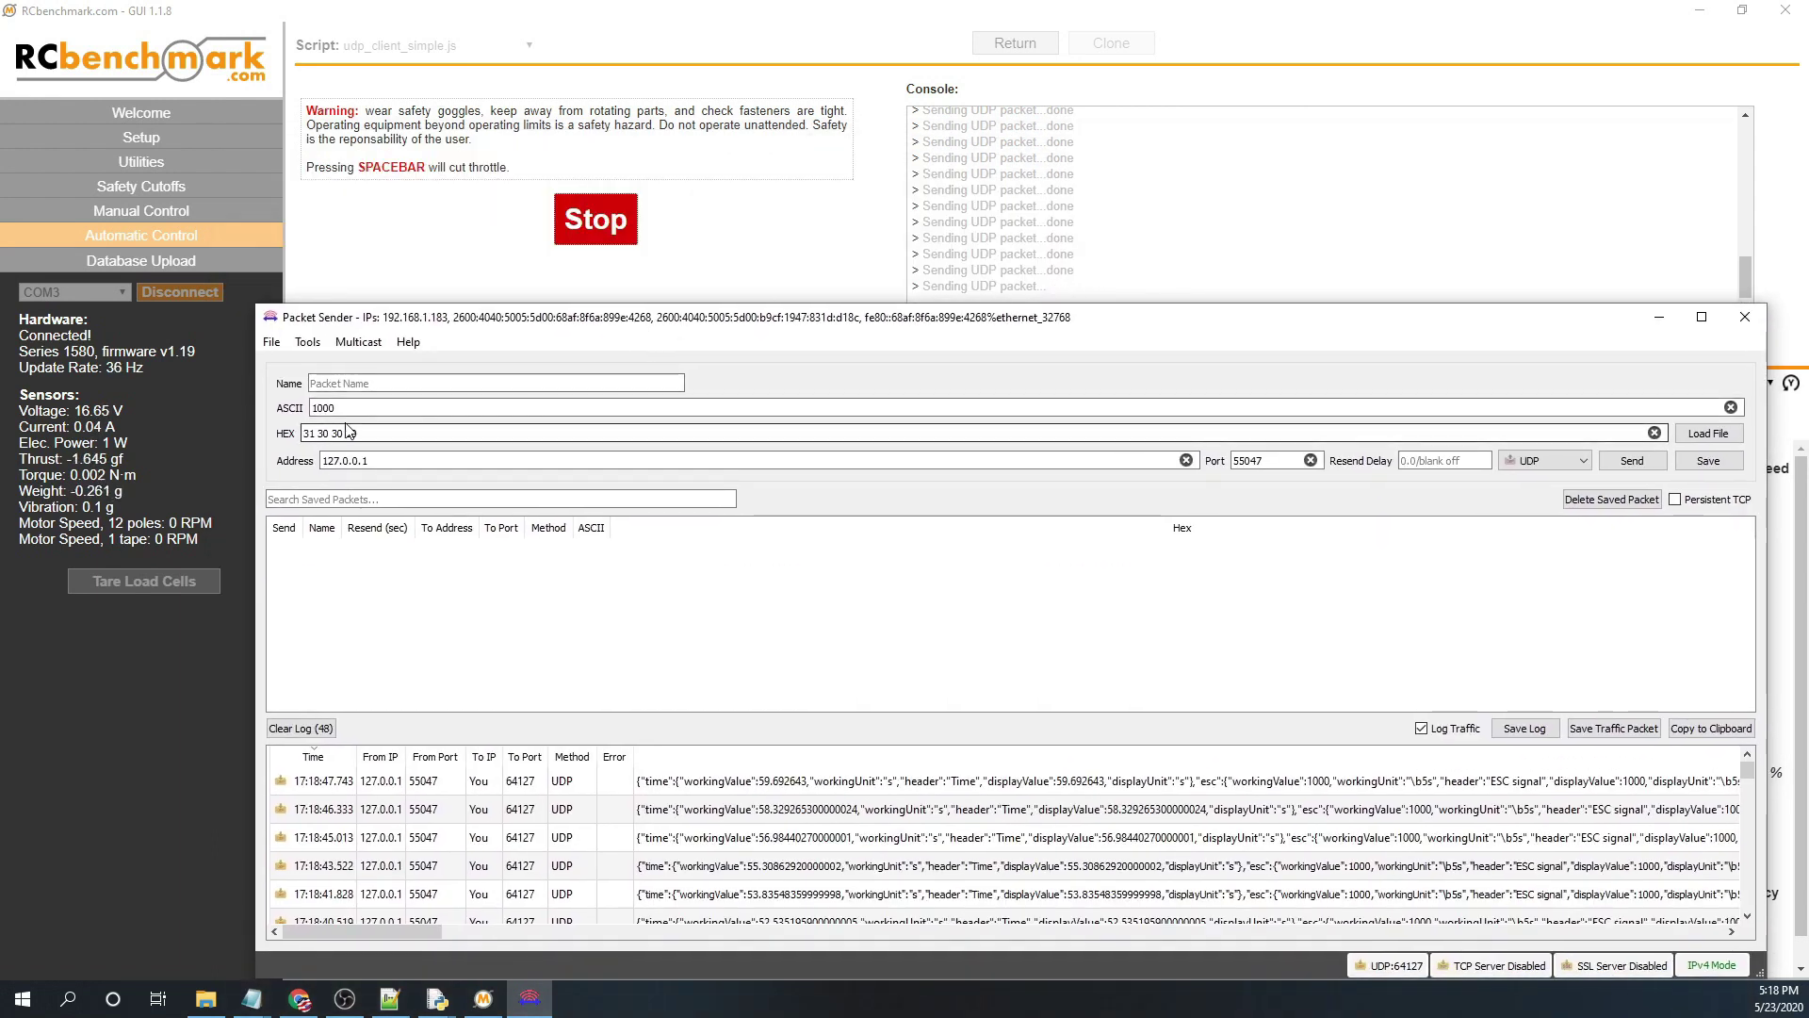
pyautogui.doubleClick(347, 409)
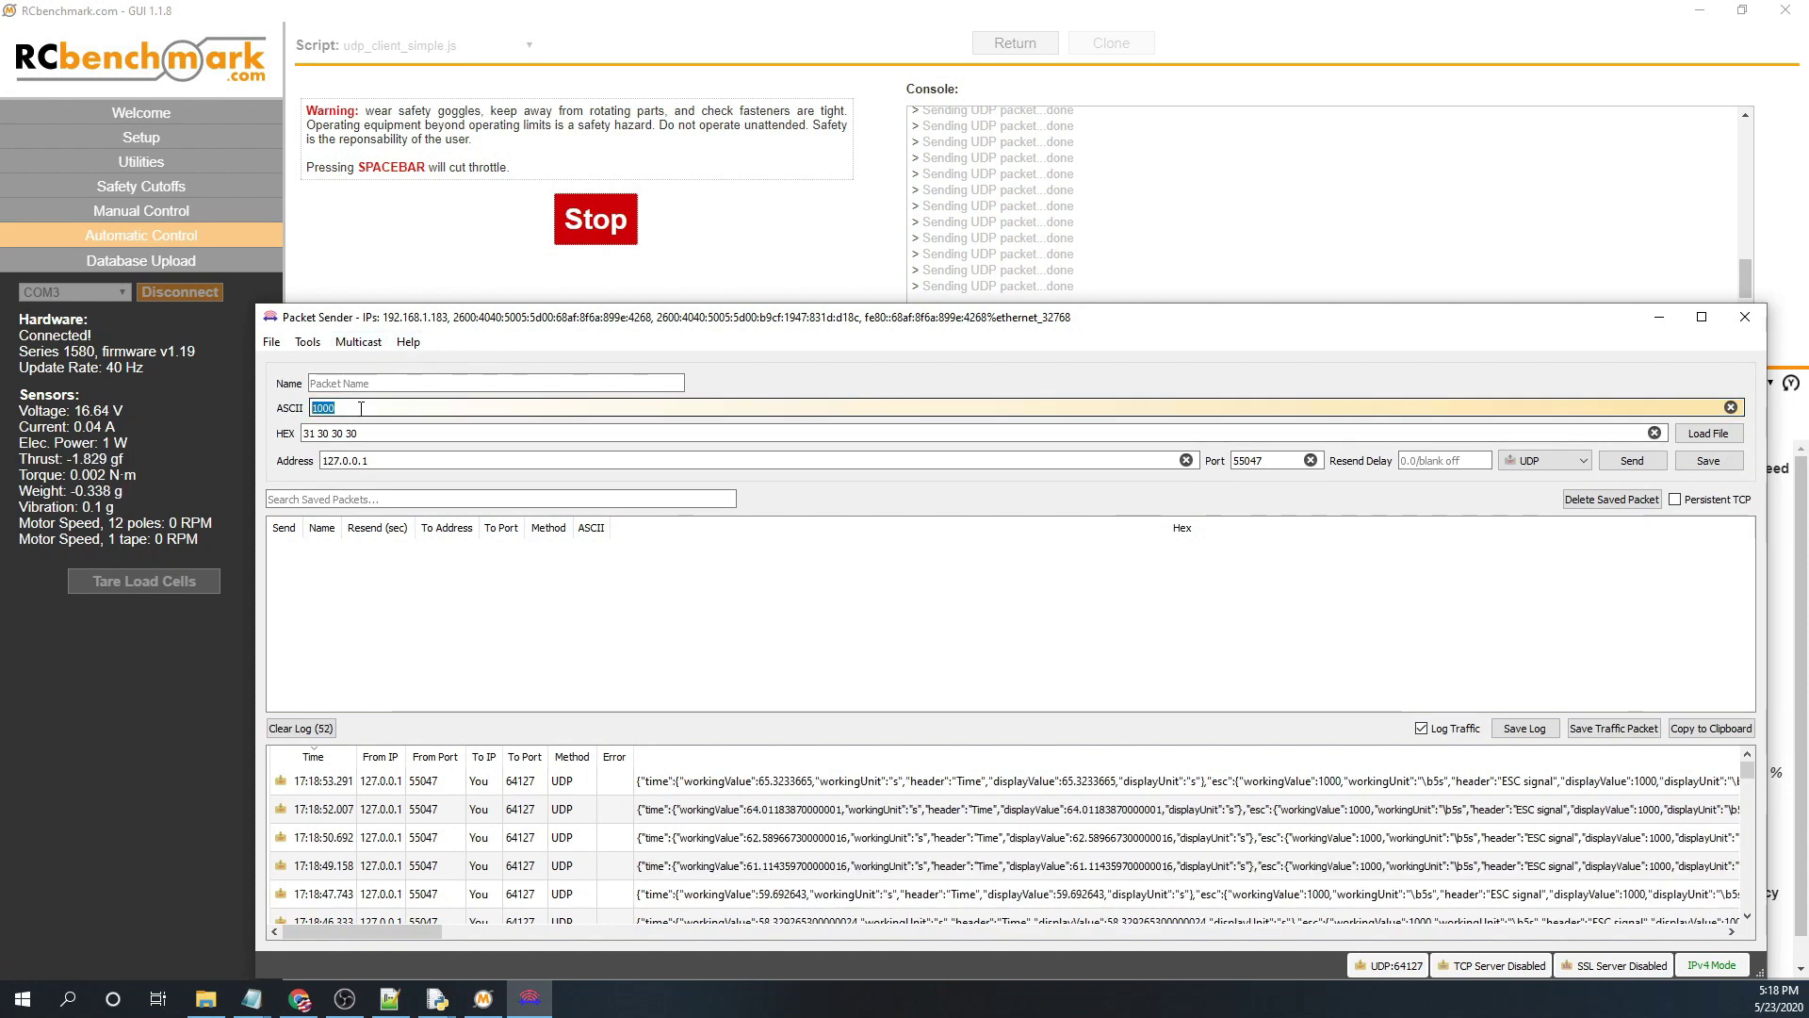
pyautogui.write('130')
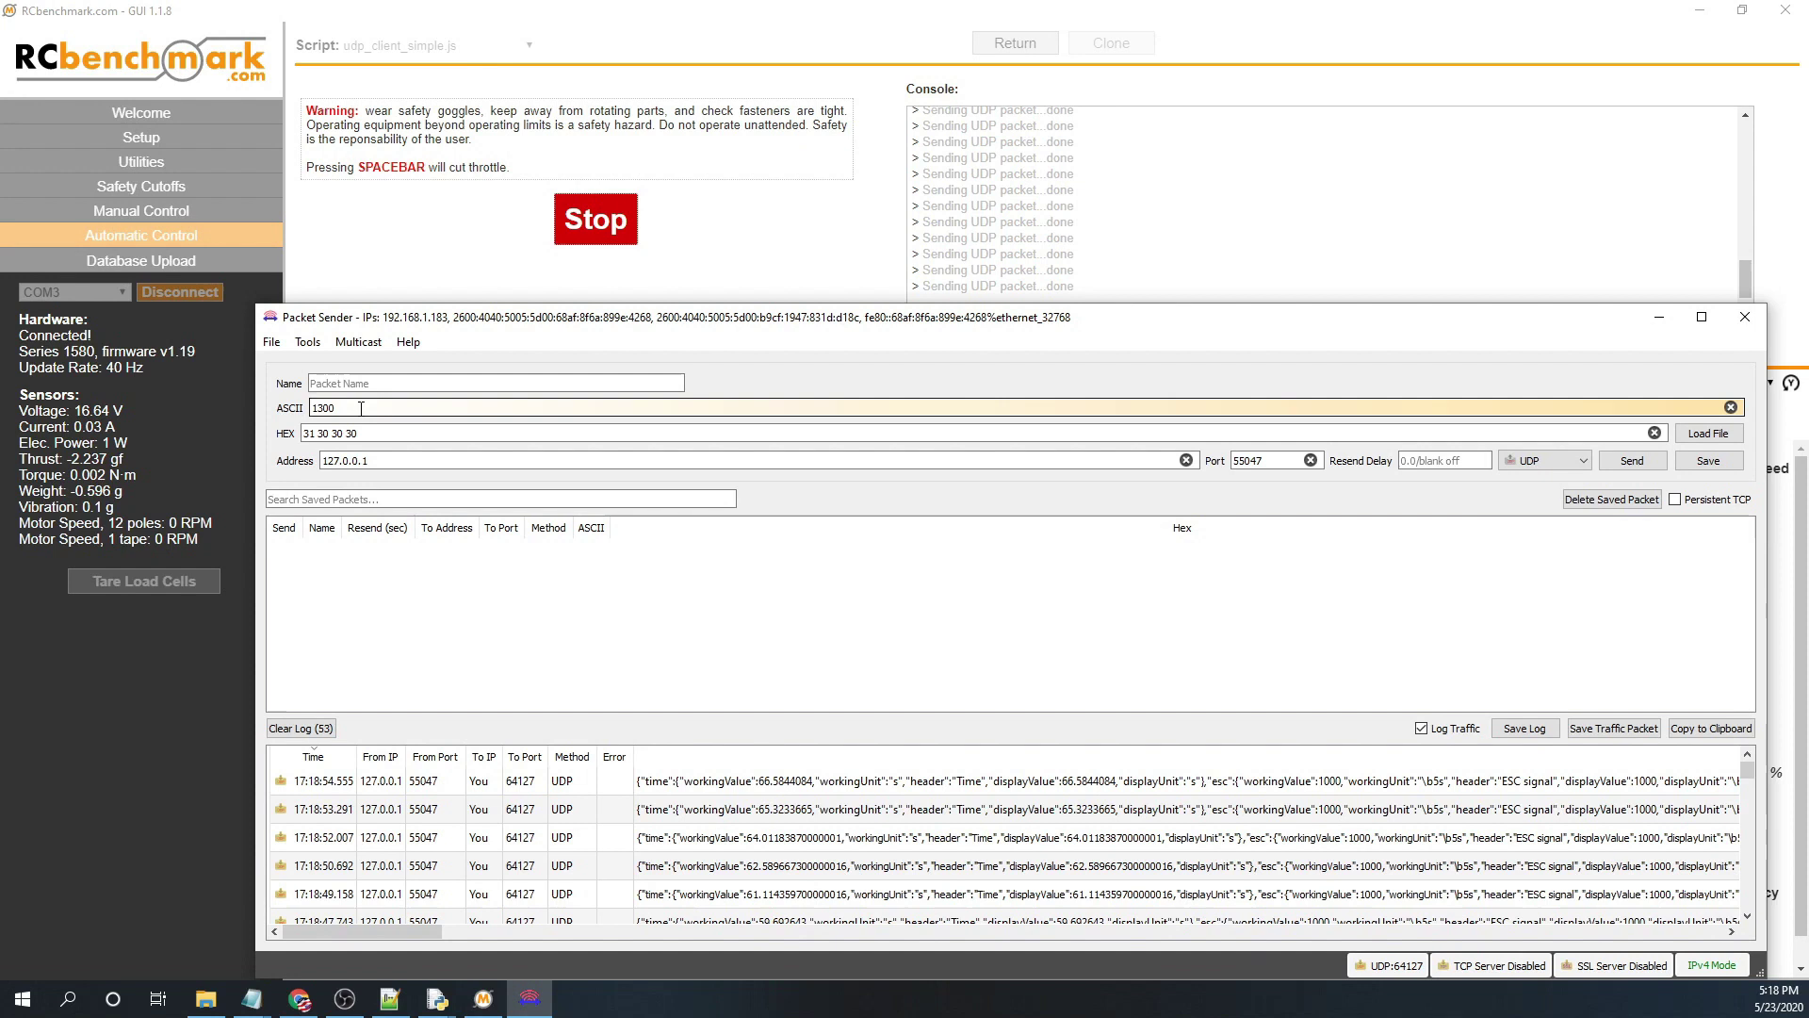
pyautogui.click(1632, 464)
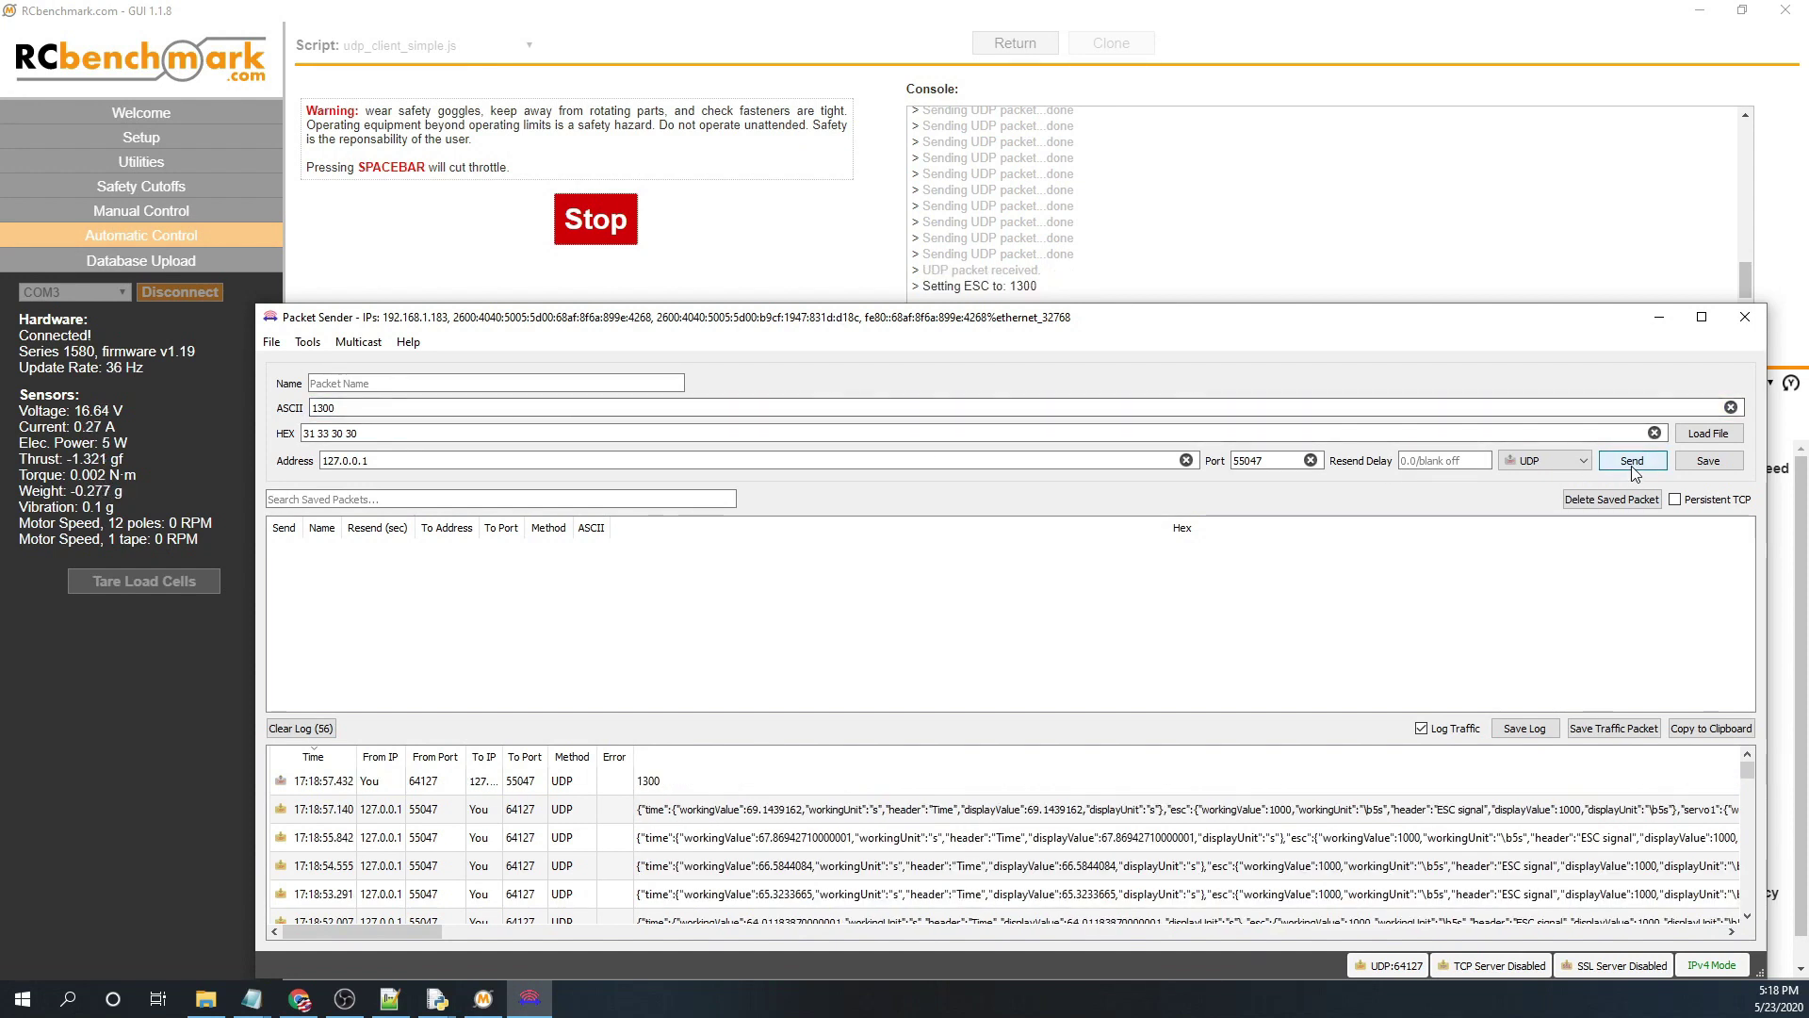
pyautogui.click(879, 274)
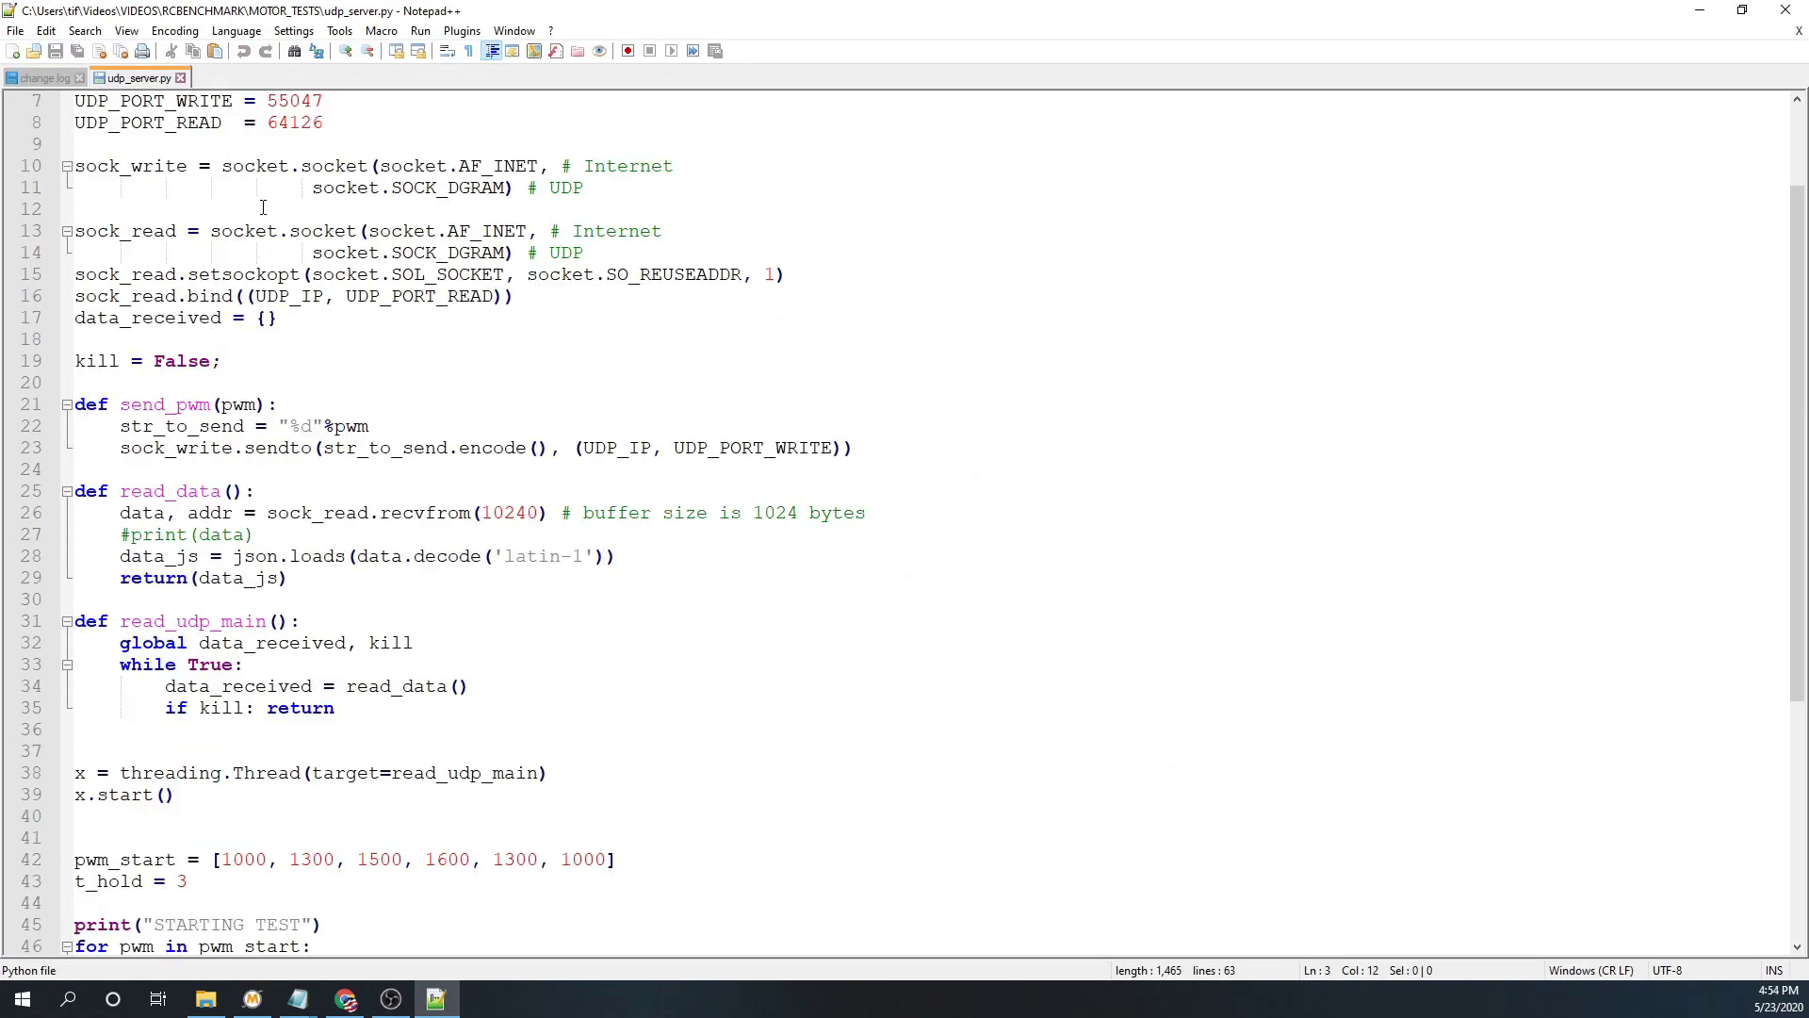
pyautogui.scroll(-1, 248, 318)
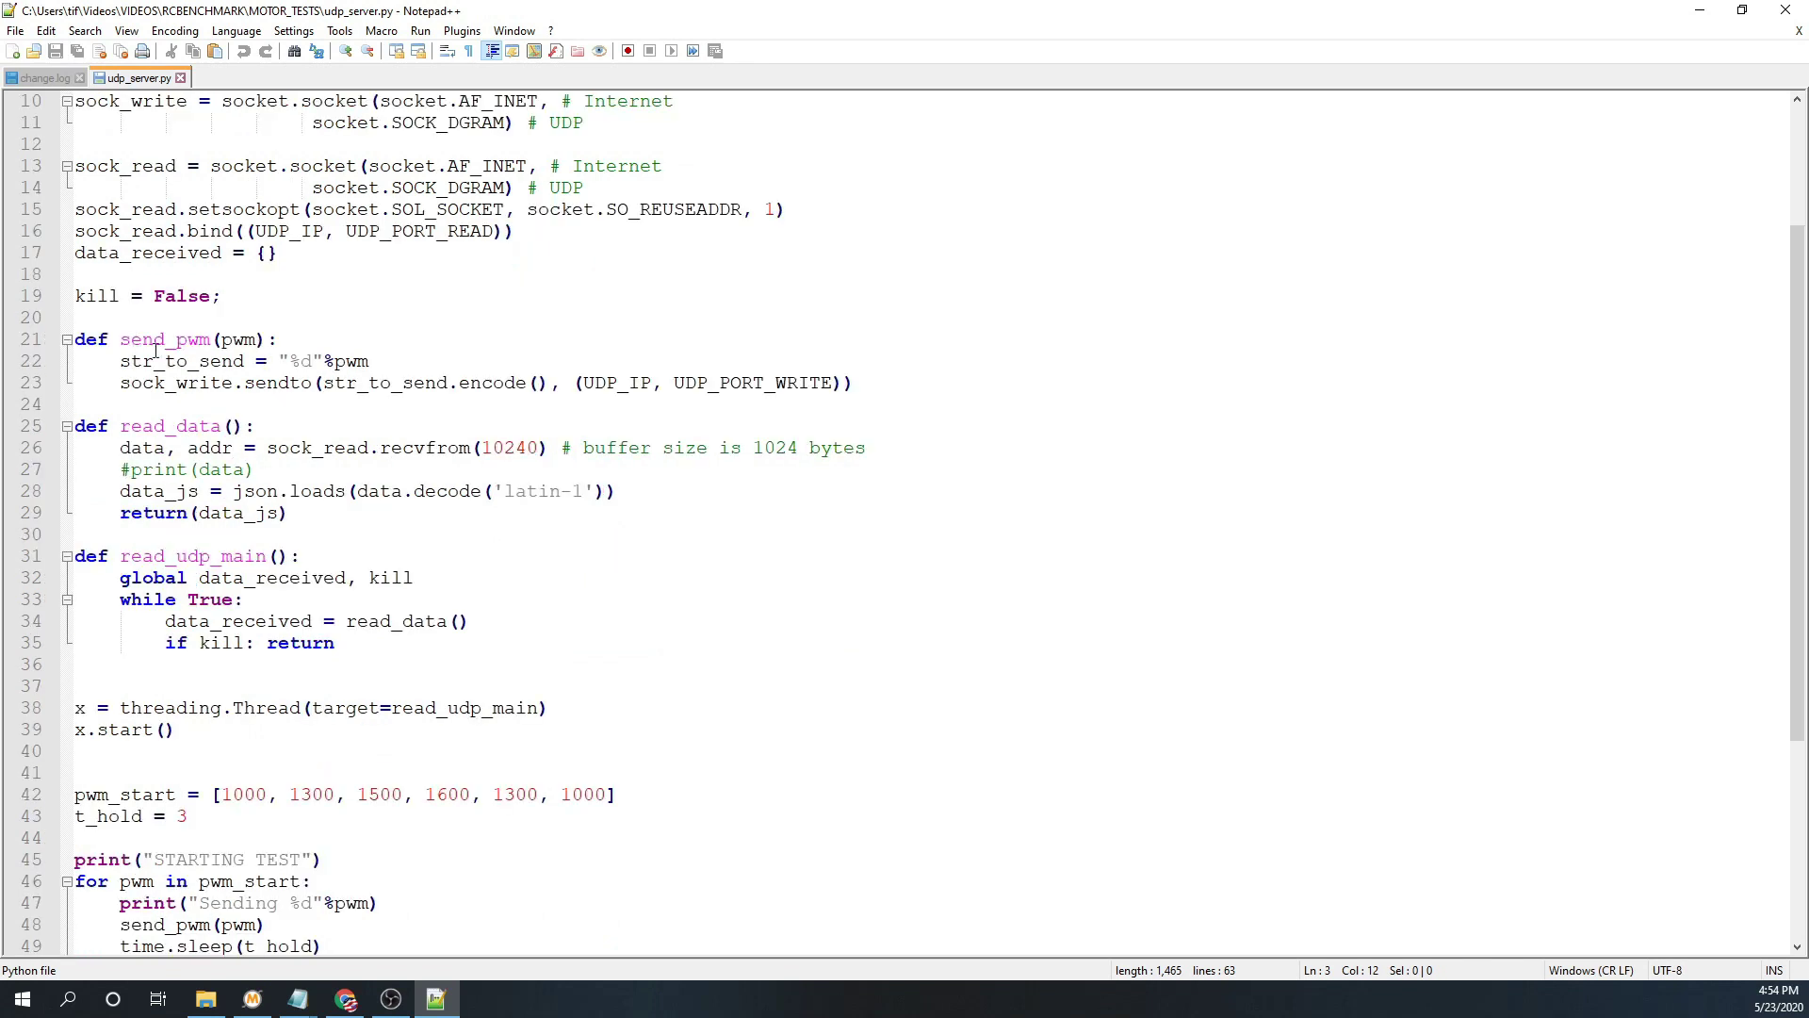
pyautogui.moveTo(120, 344); pyautogui.dragTo(276, 344)
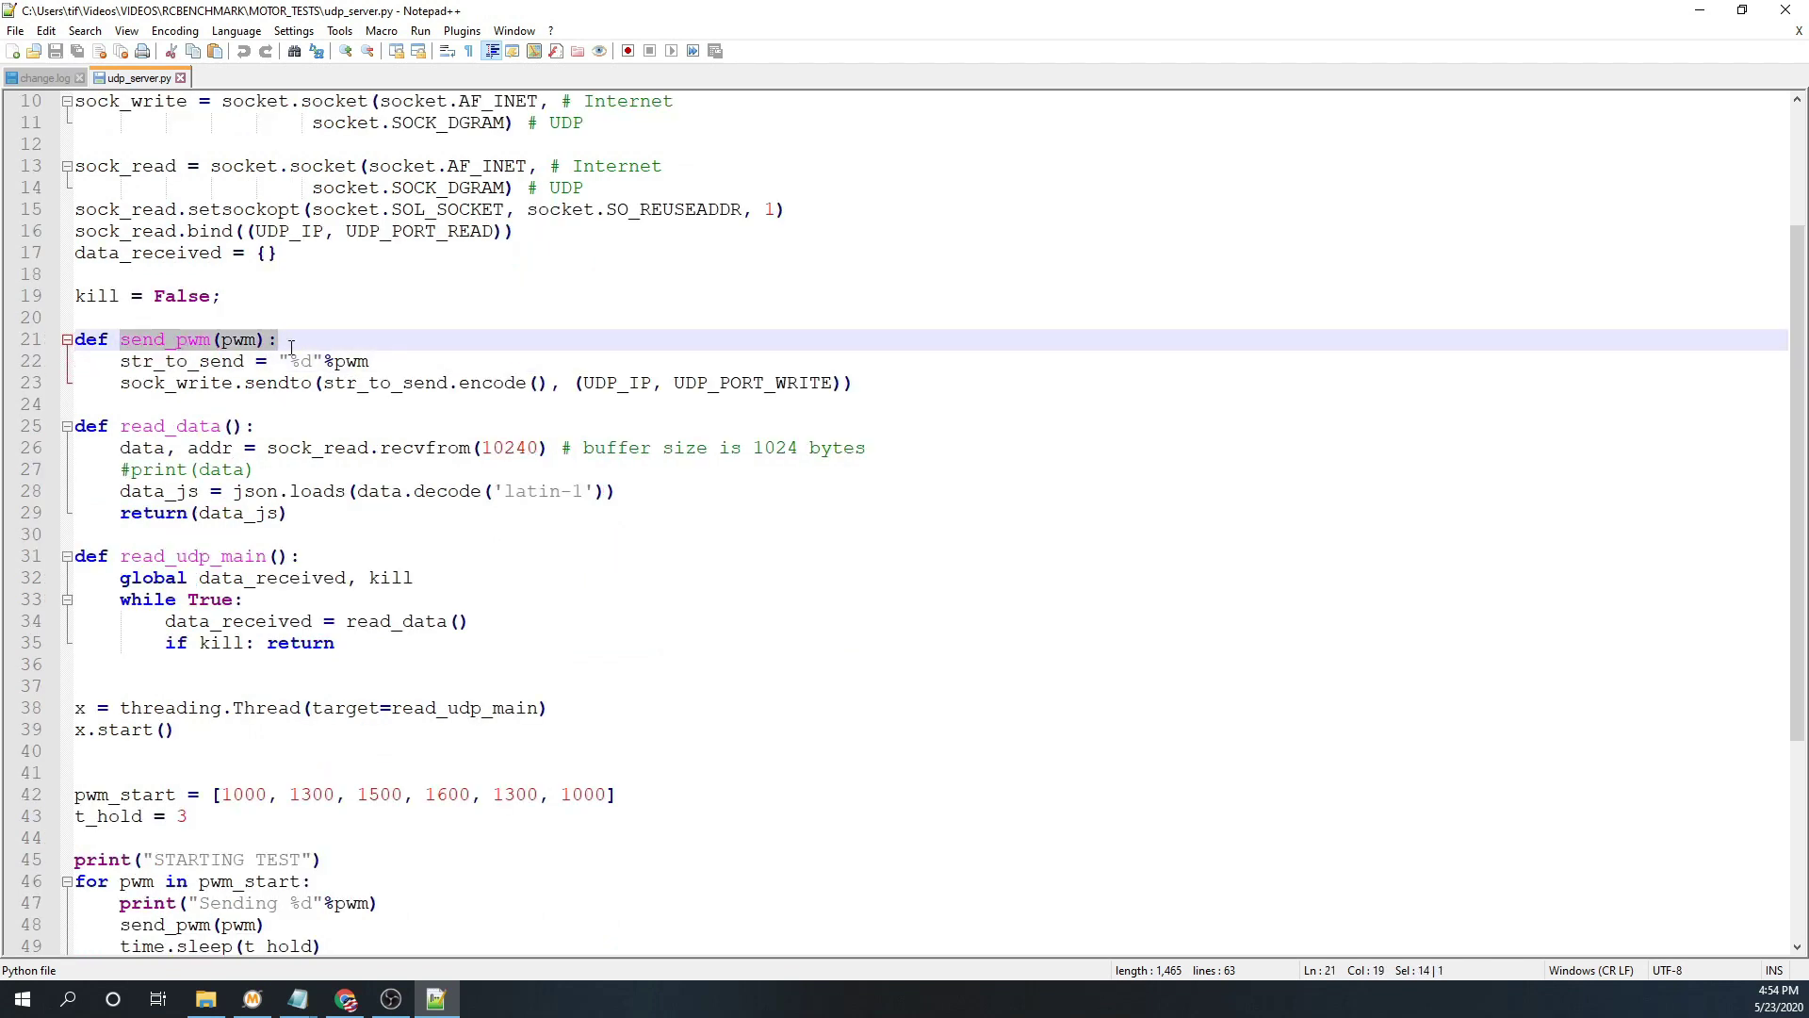
pyautogui.doubleClick(237, 343)
pyautogui.scroll(-2, 216, 343)
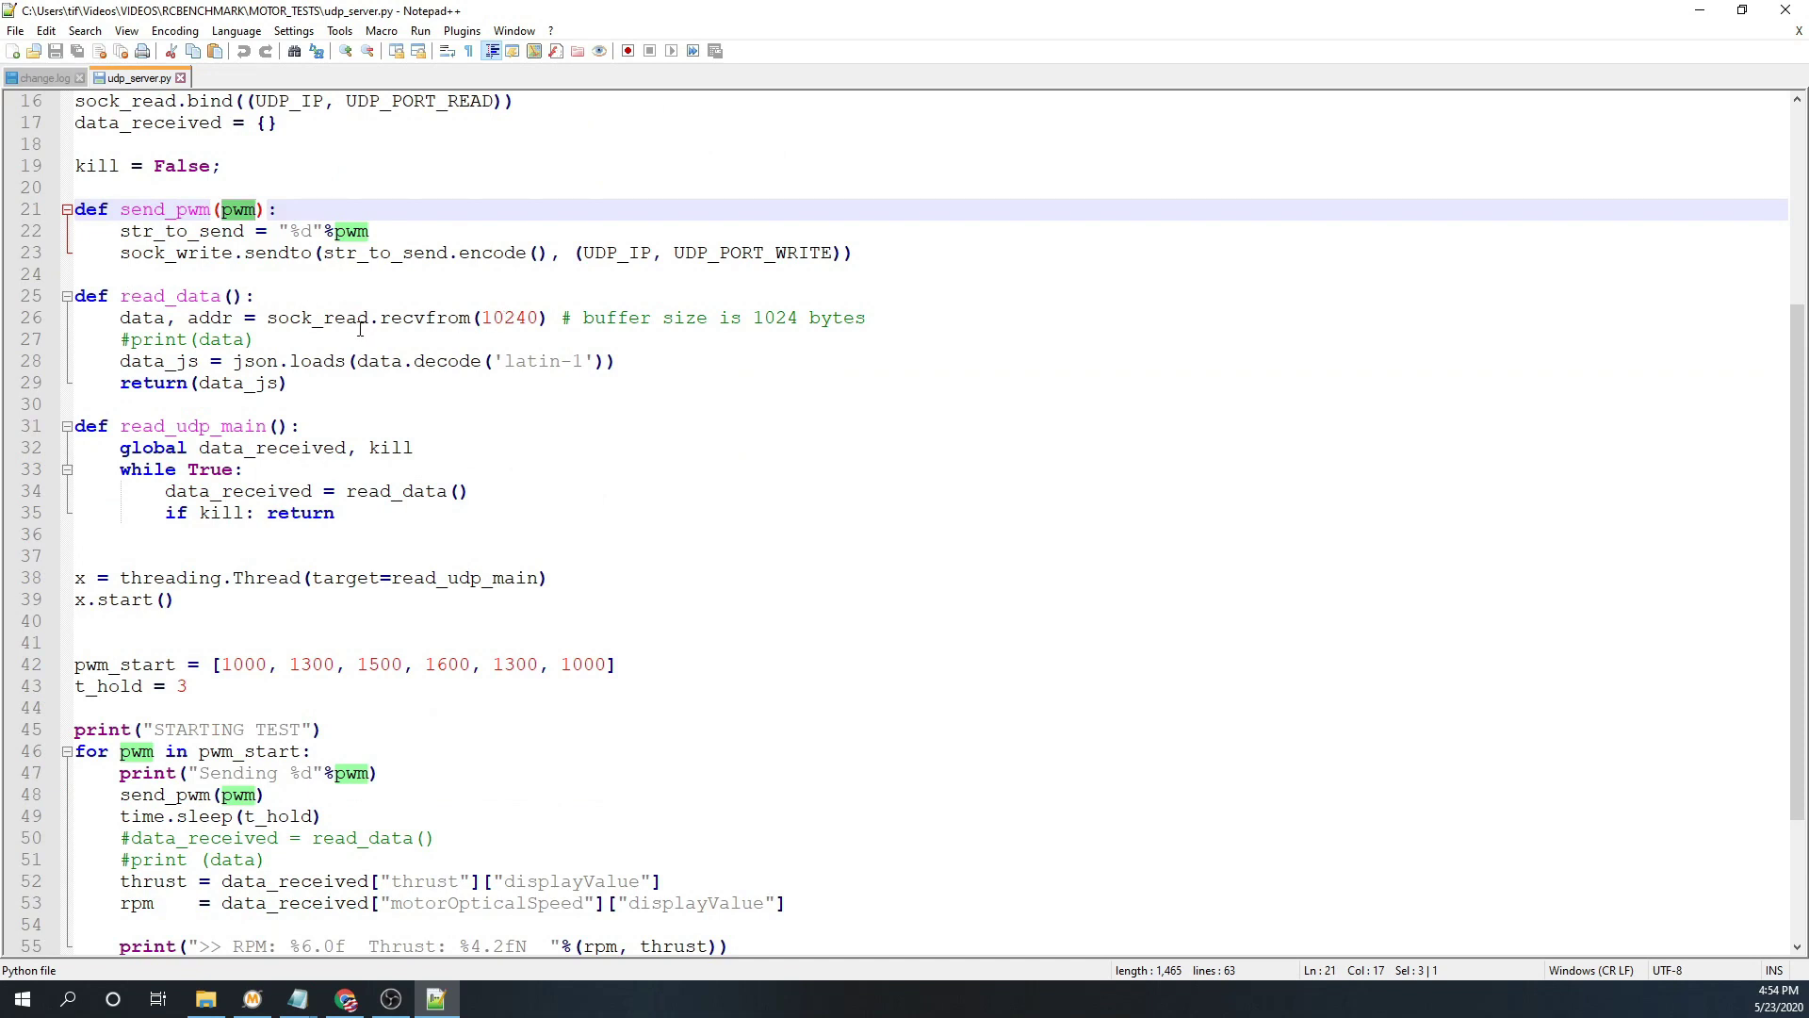
pyautogui.doubleClick(325, 318)
pyautogui.doubleClick(256, 360)
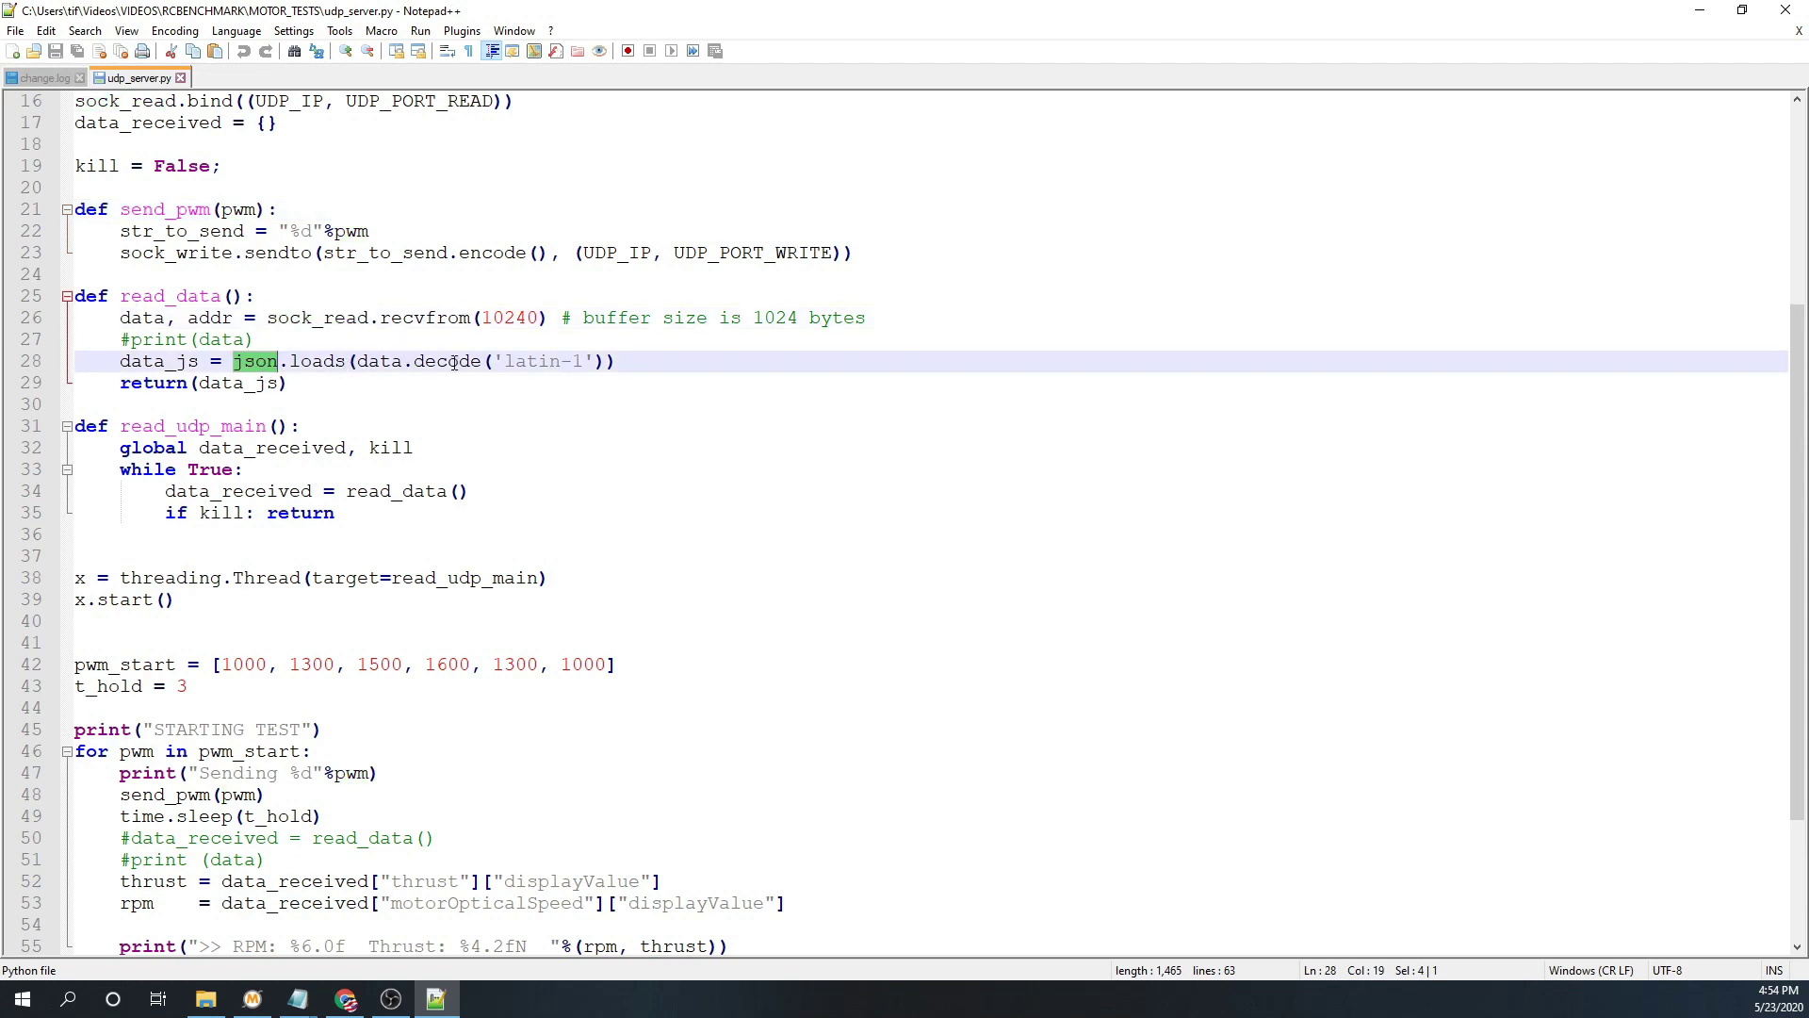
pyautogui.doubleClick(262, 383)
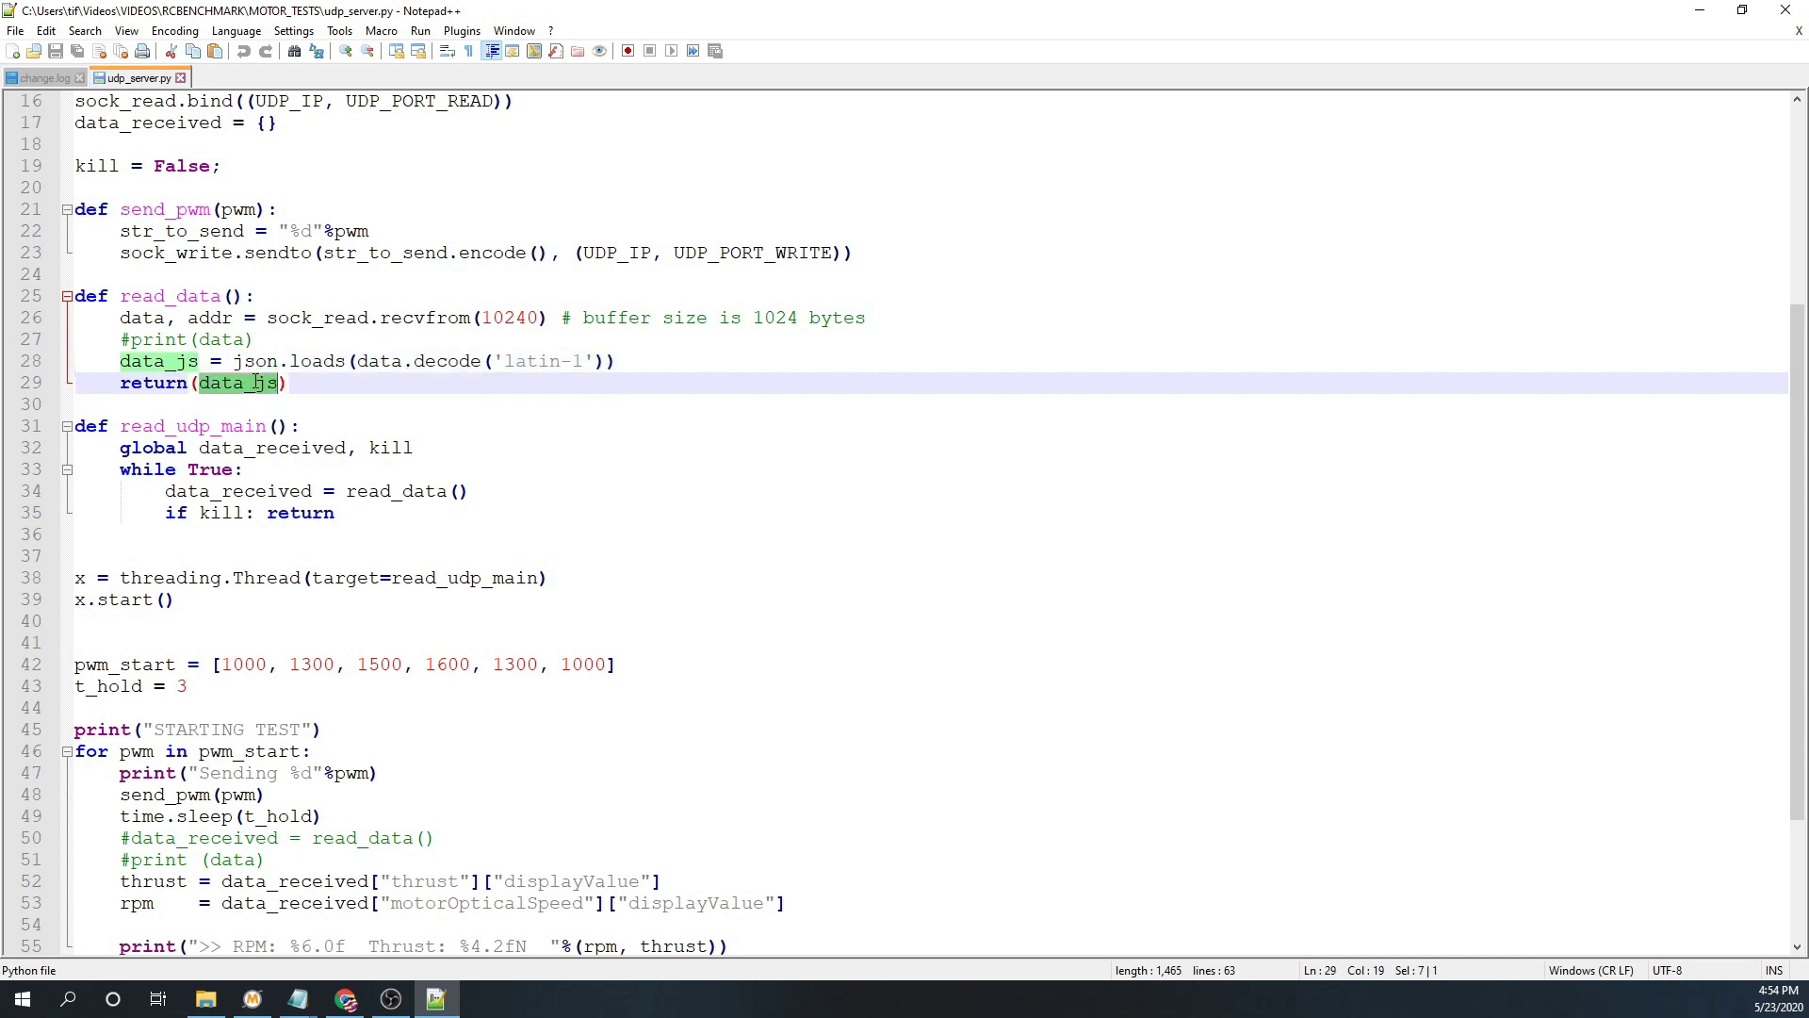
pyautogui.scroll(-2, 227, 367)
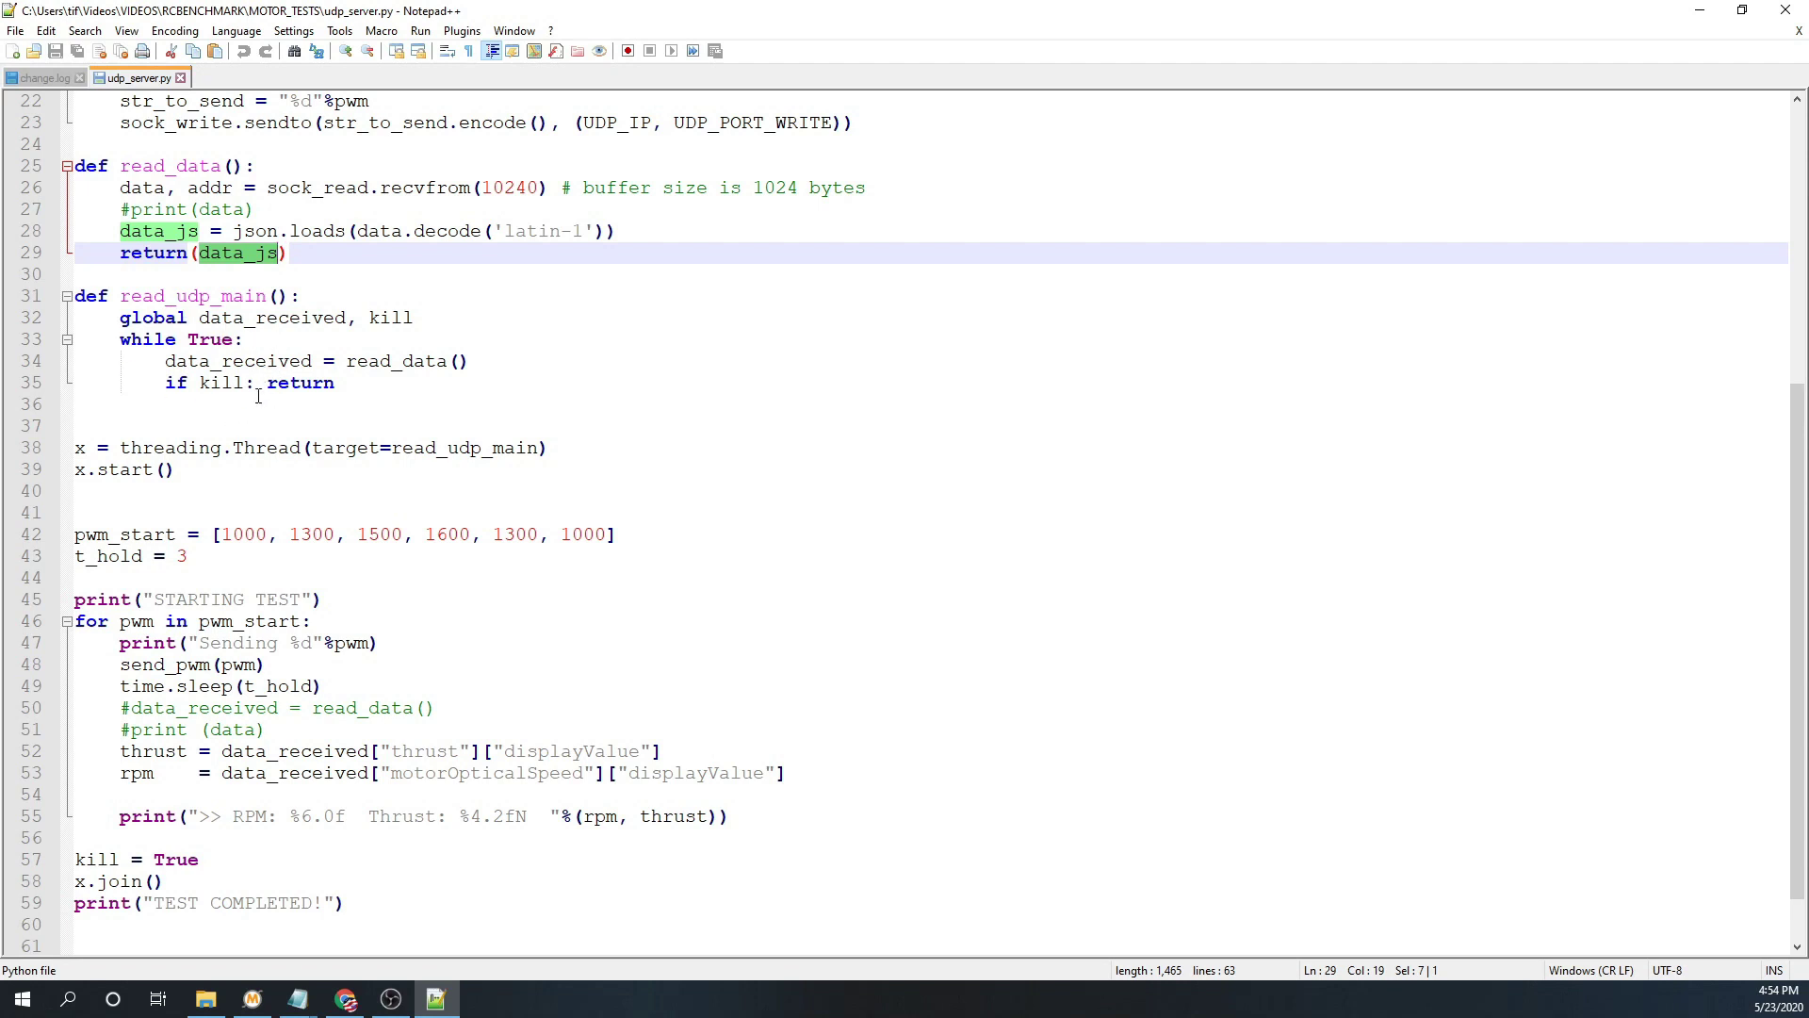
pyautogui.scroll(-1, 237, 384)
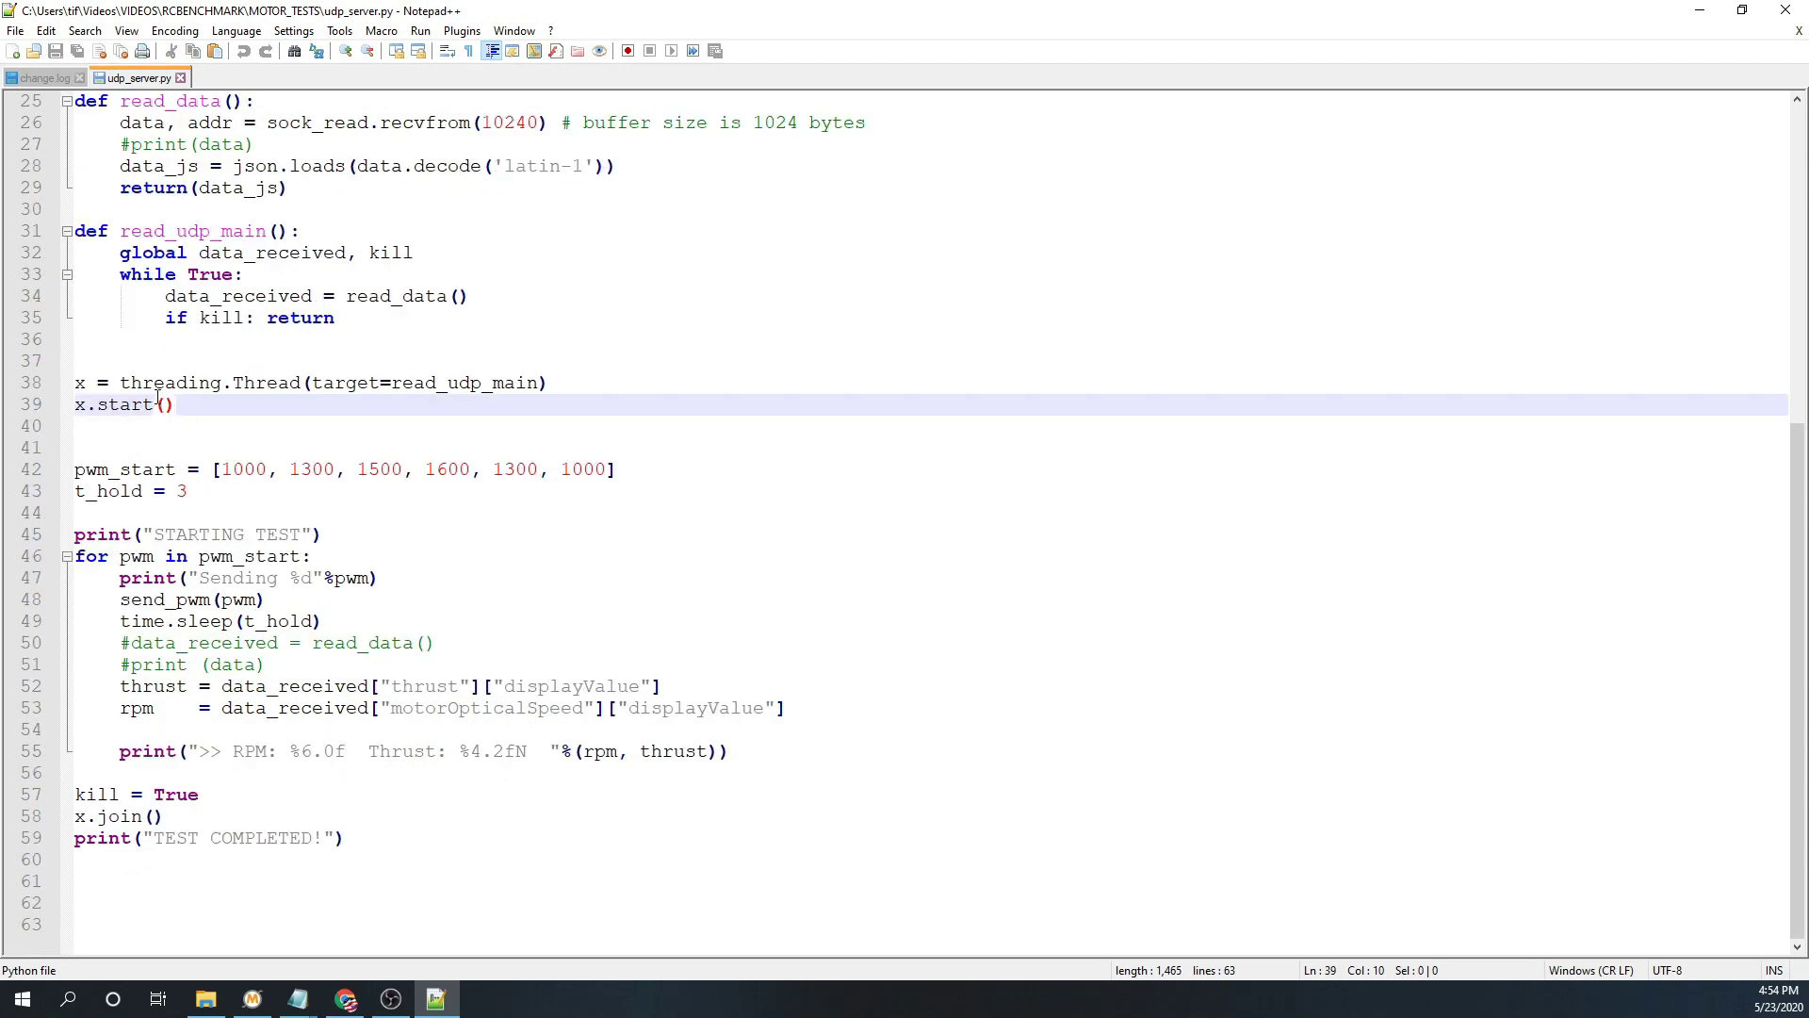
pyautogui.doubleClick(164, 384)
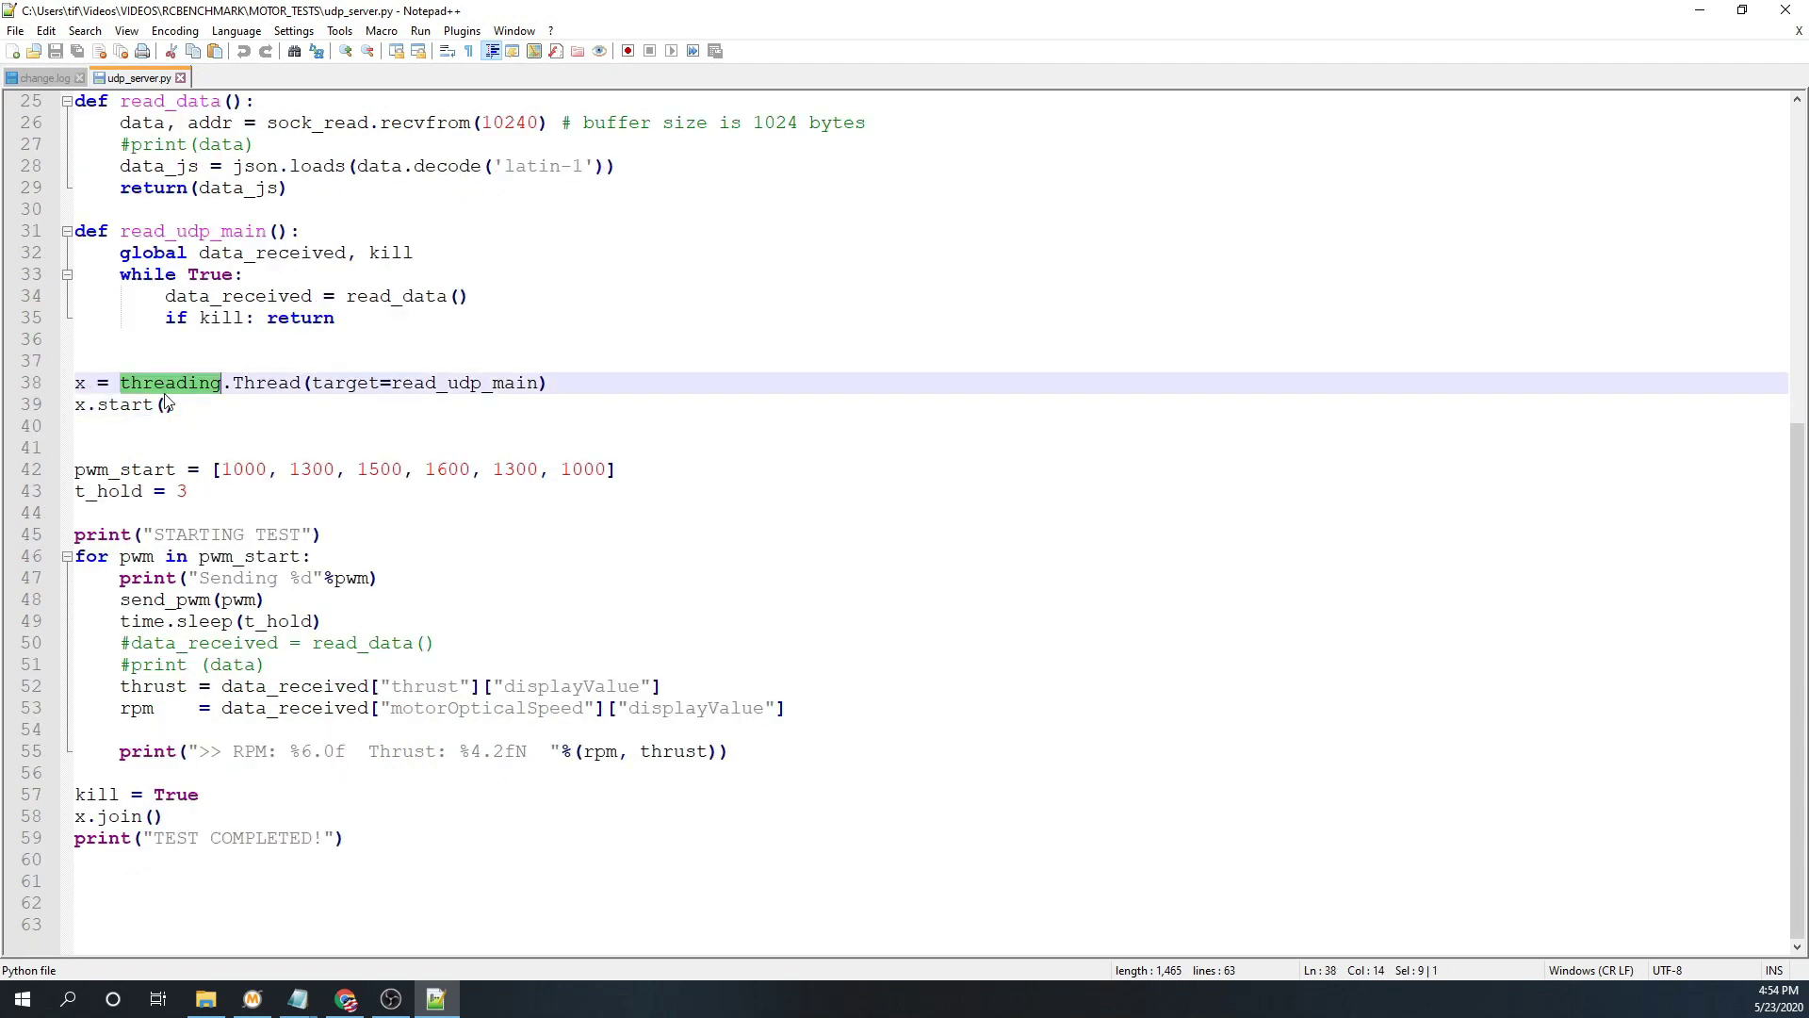
pyautogui.doubleClick(180, 232)
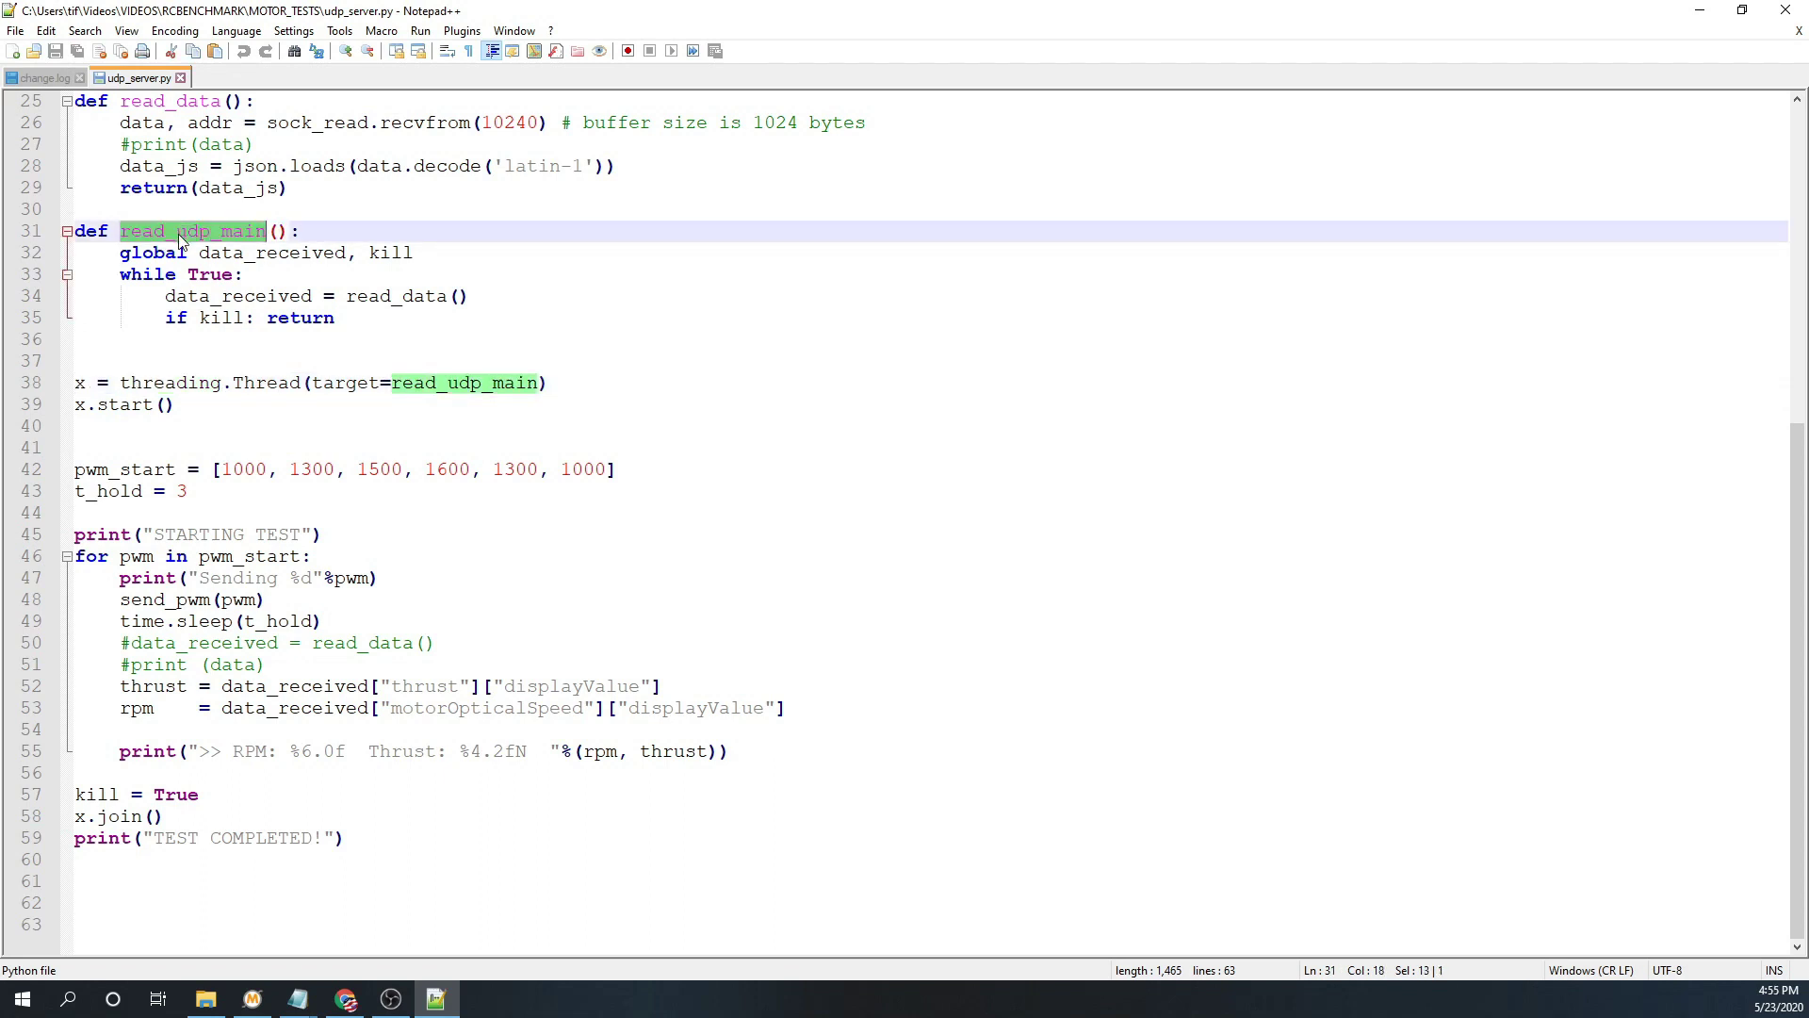
pyautogui.click(113, 439)
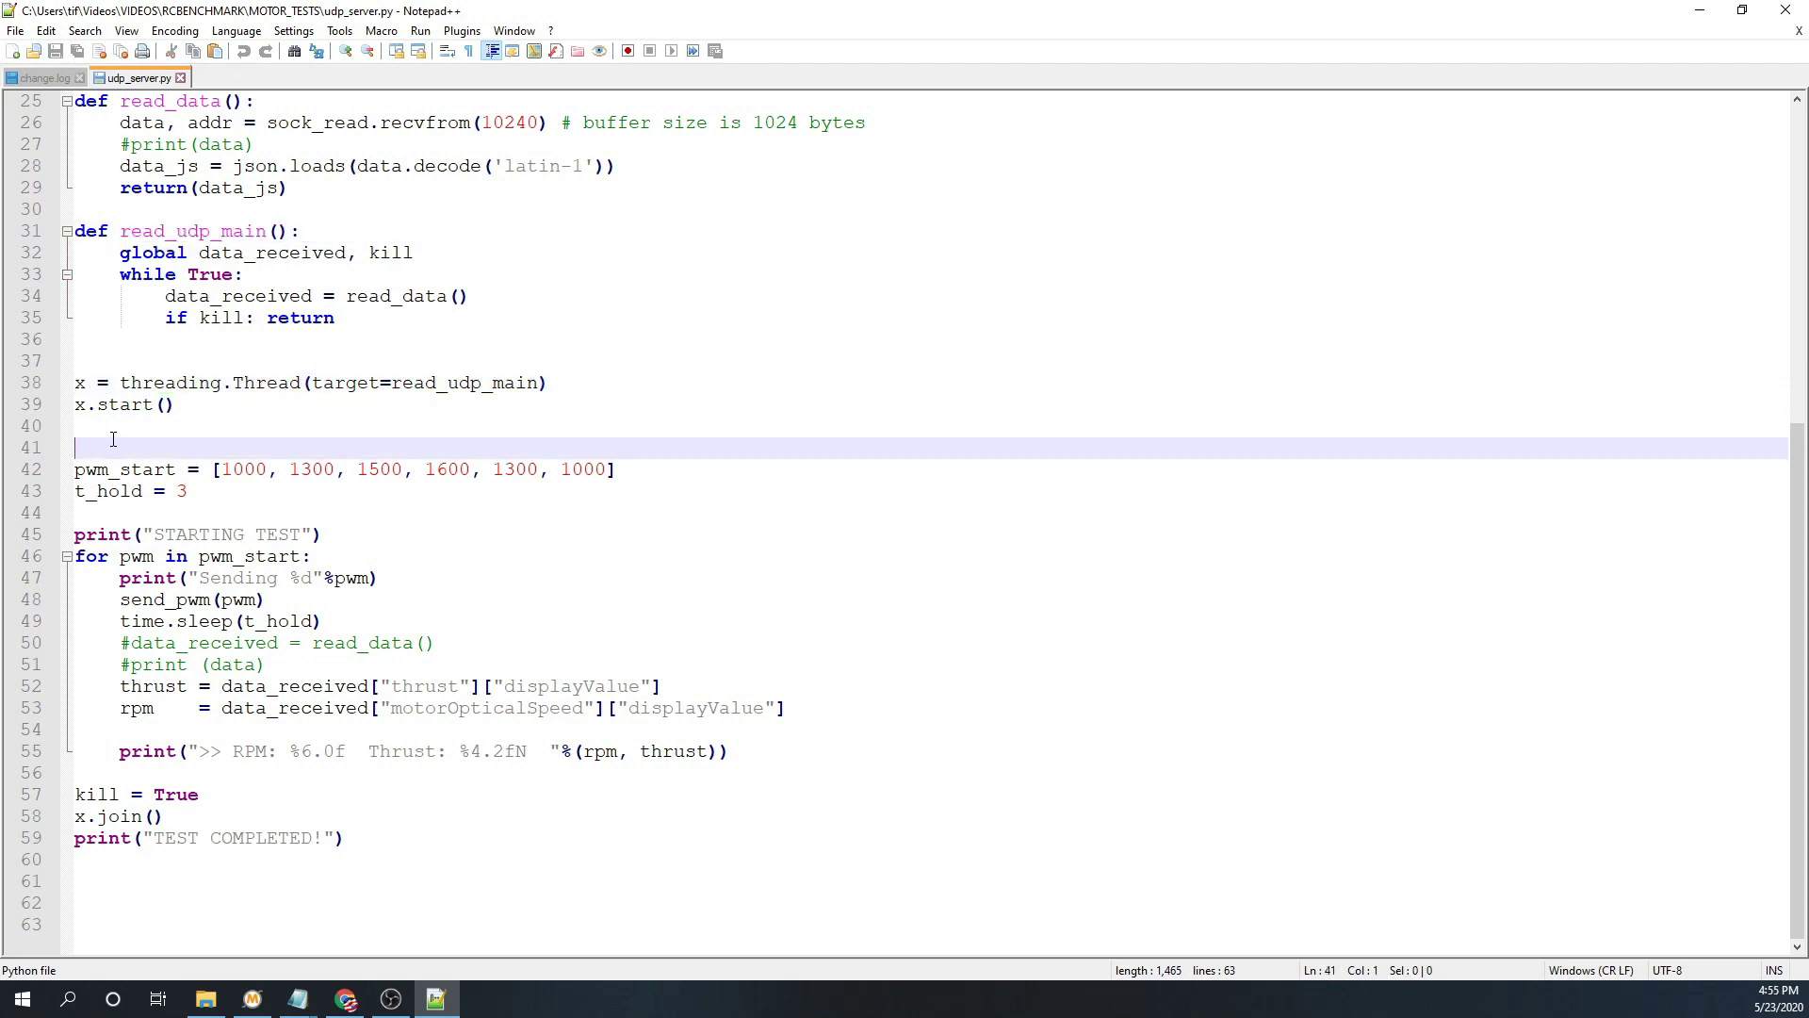
pyautogui.moveTo(189, 491); pyautogui.dragTo(75, 490)
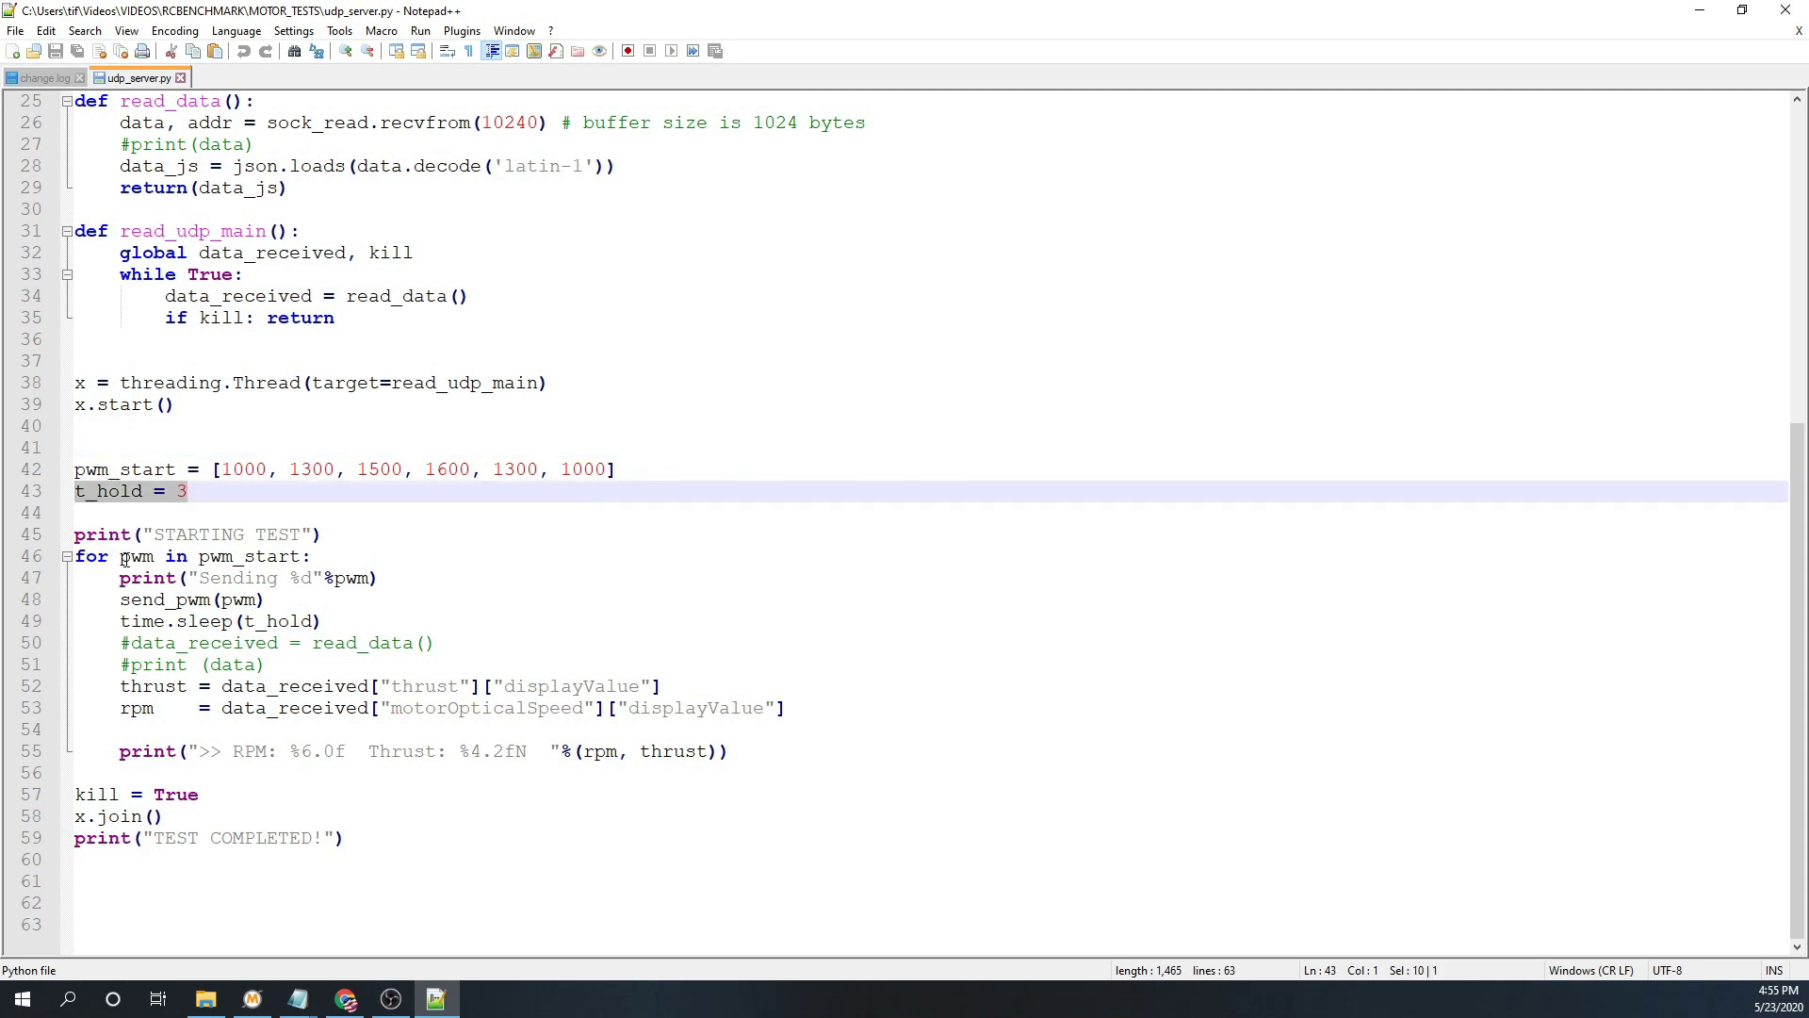
pyautogui.doubleClick(132, 557)
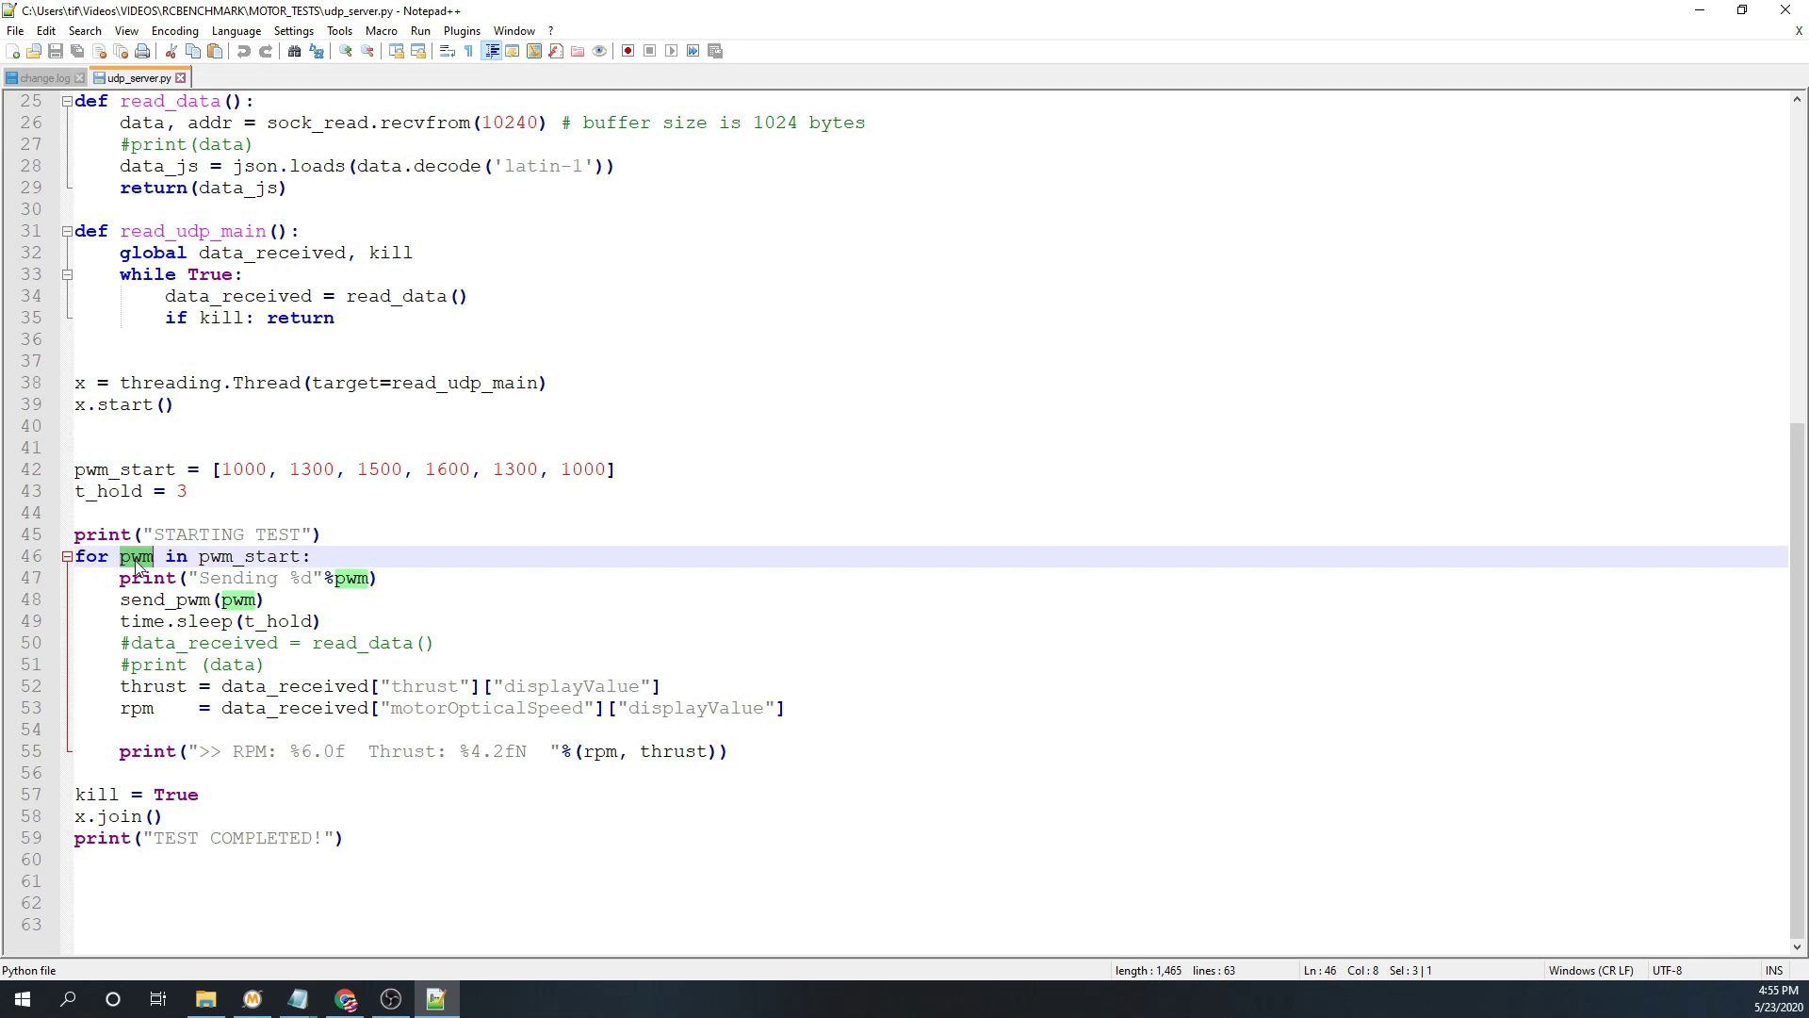
pyautogui.doubleClick(125, 472)
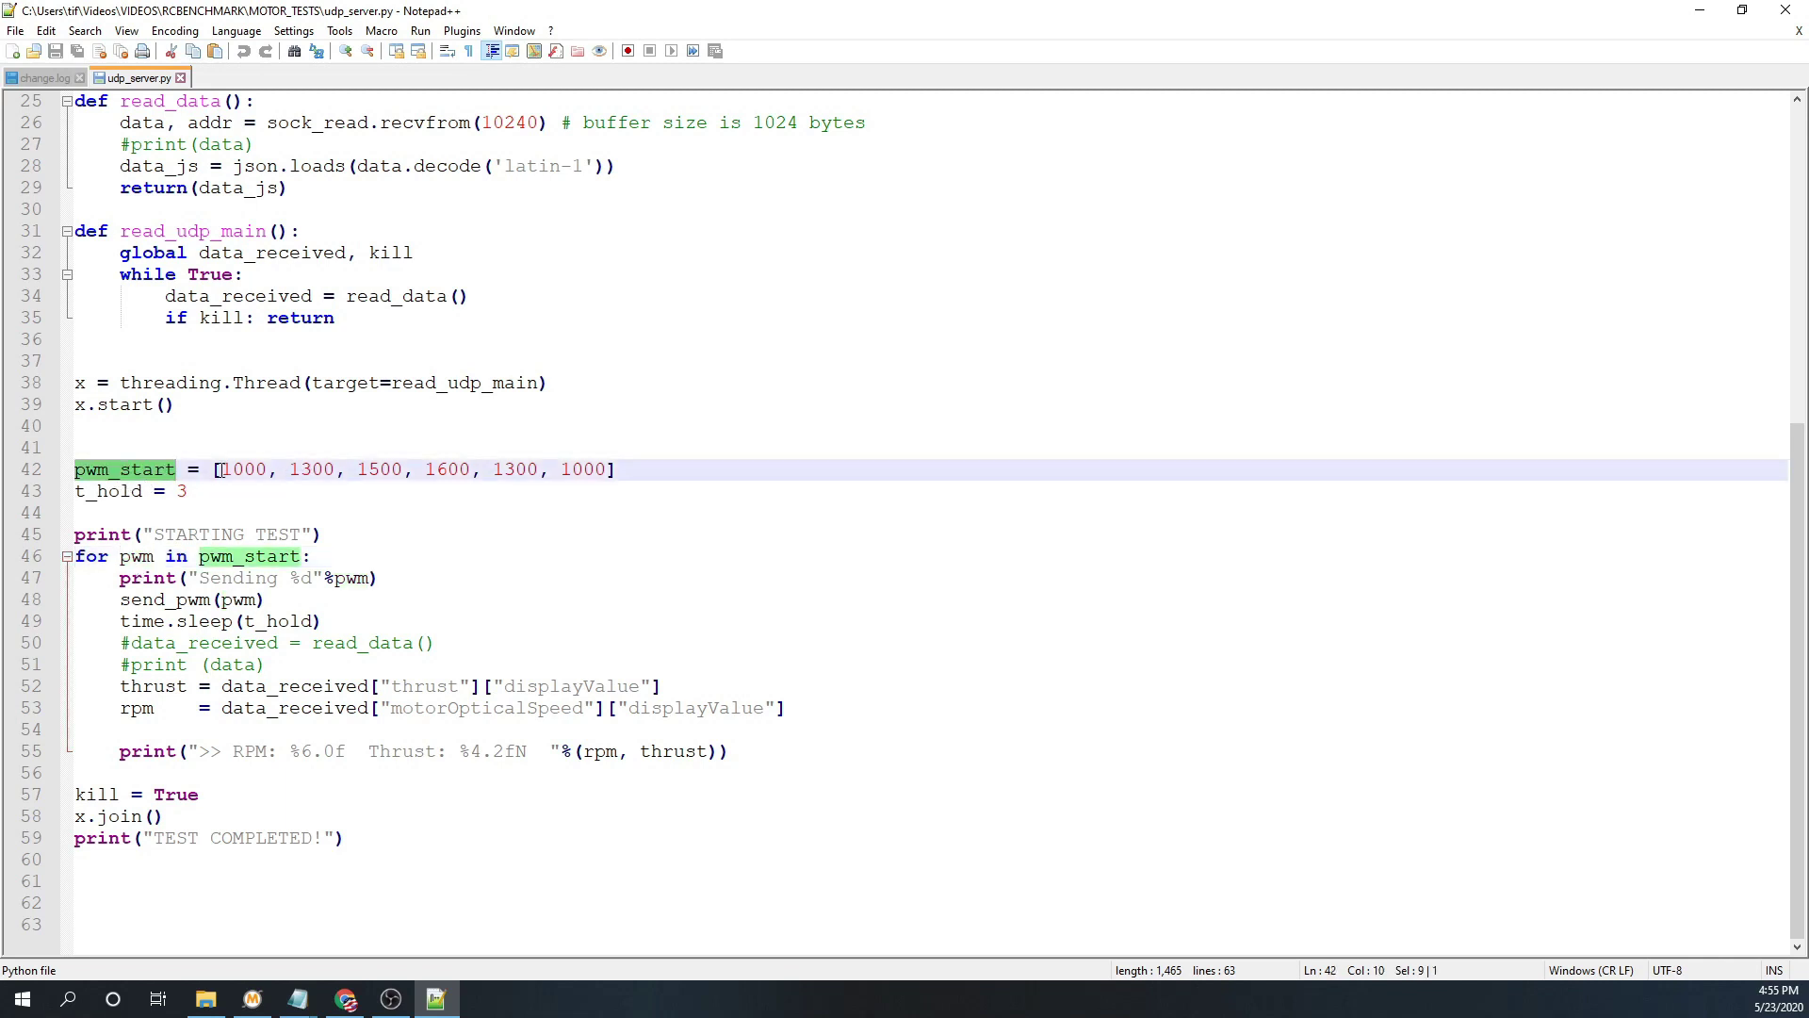
pyautogui.doubleClick(205, 599)
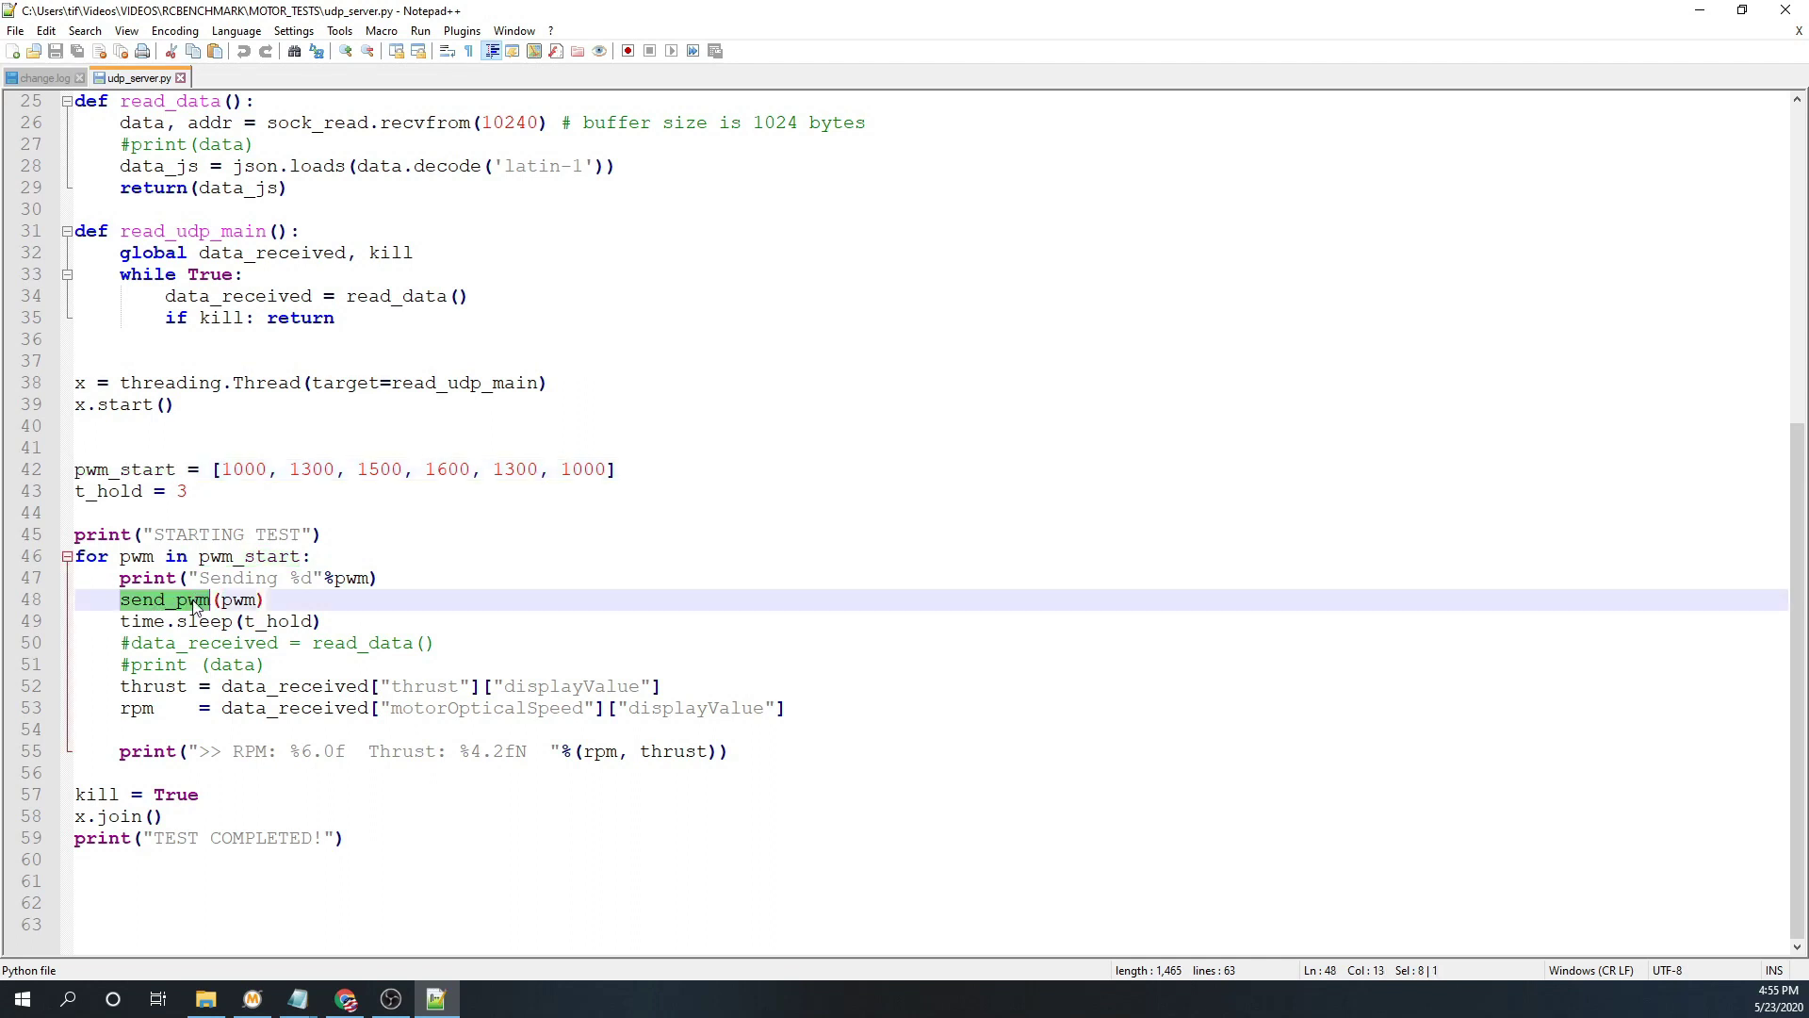
pyautogui.doubleClick(210, 622)
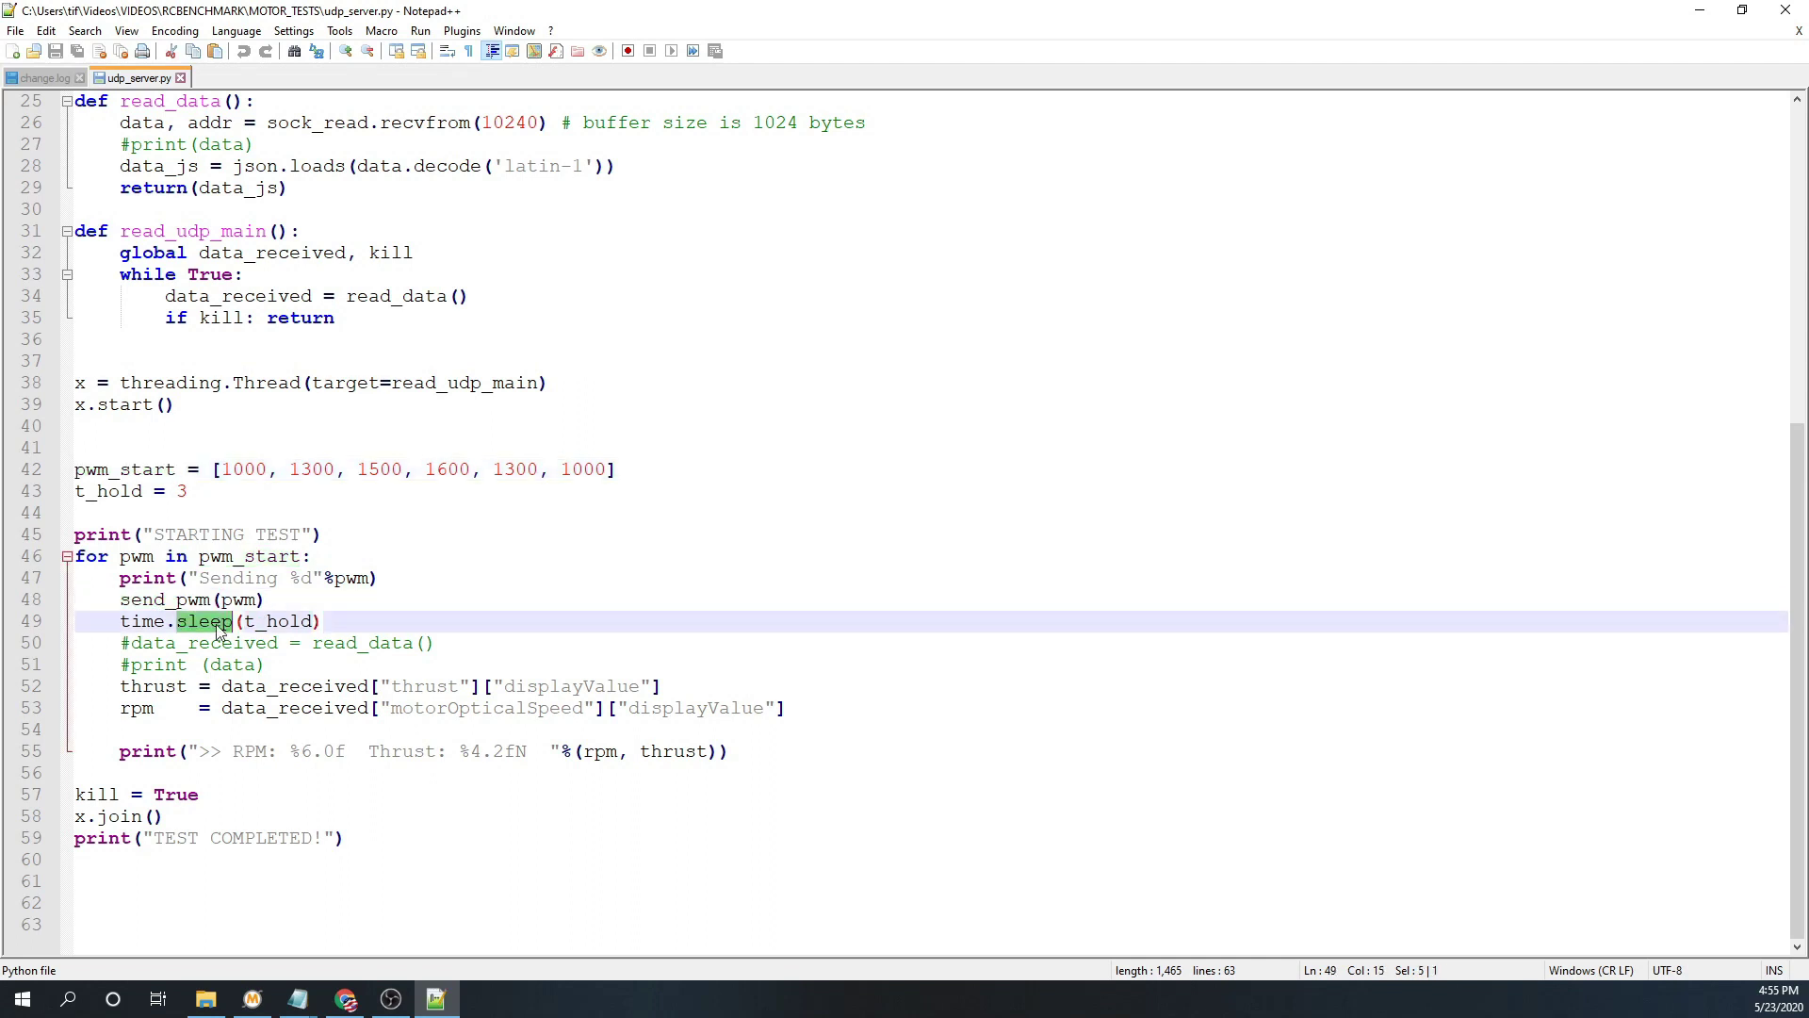
pyautogui.doubleClick(157, 688)
pyautogui.doubleClick(146, 708)
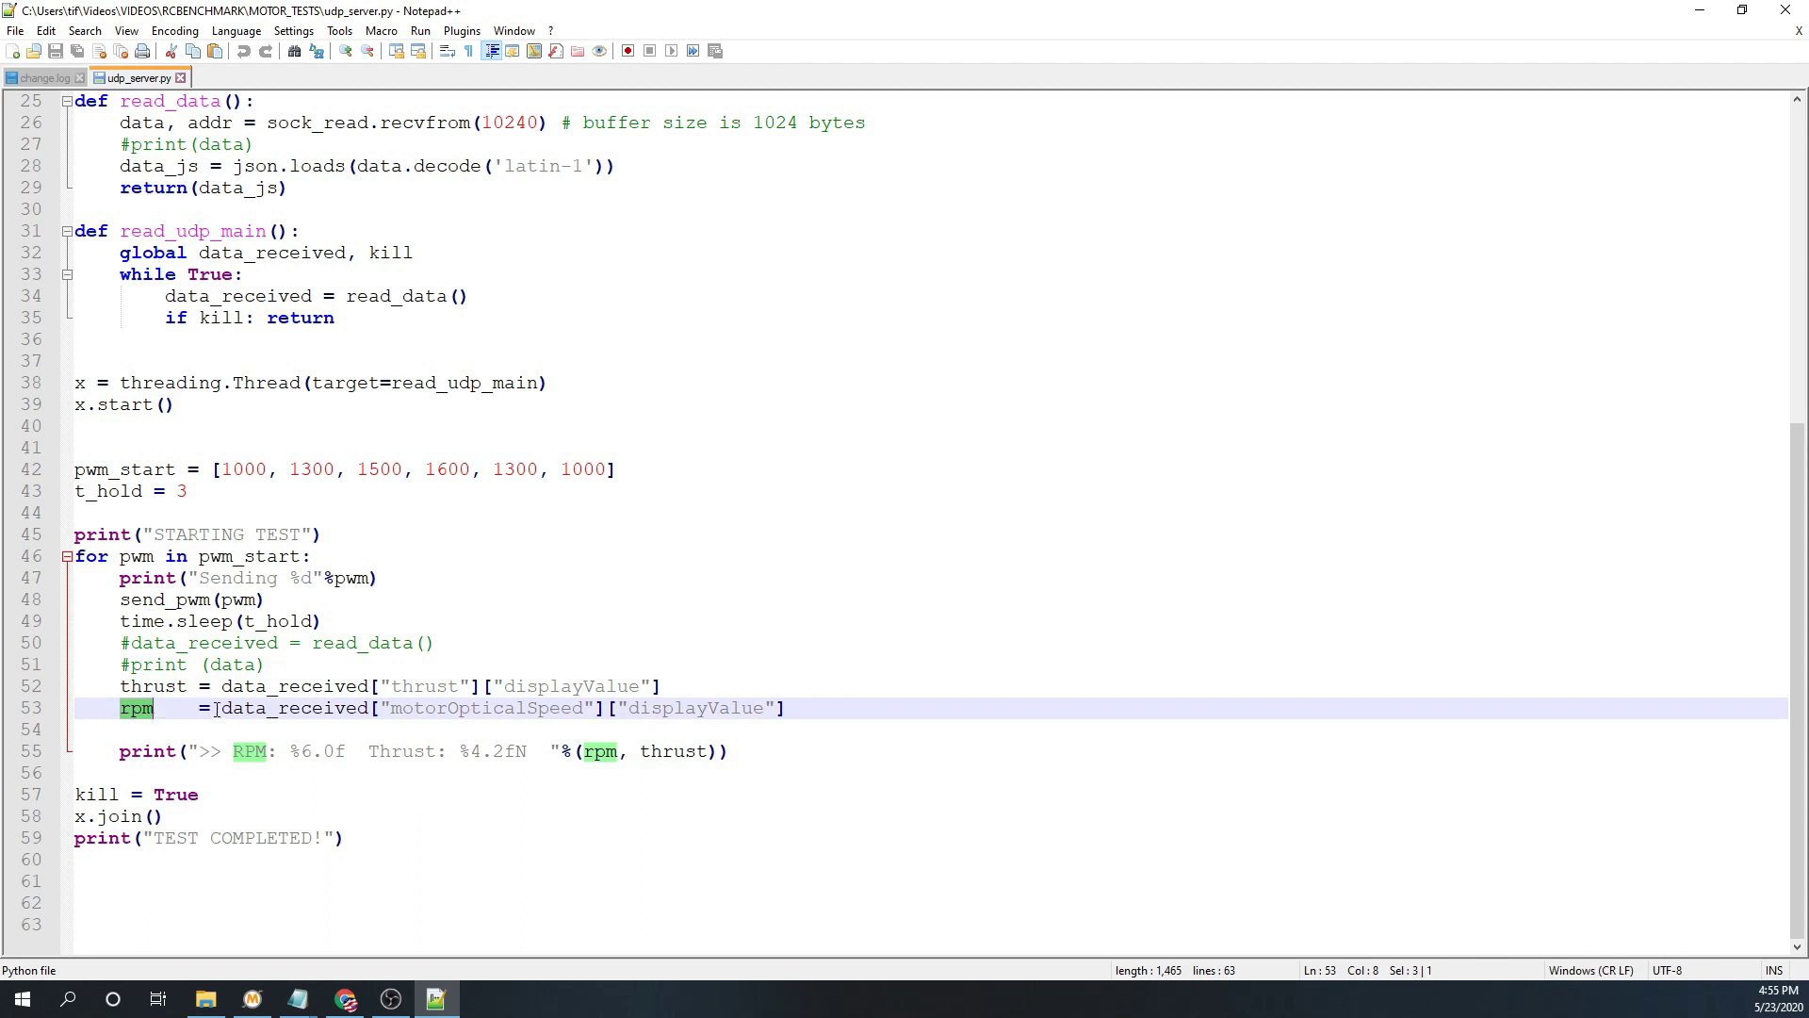
pyautogui.scroll(1, 207, 371)
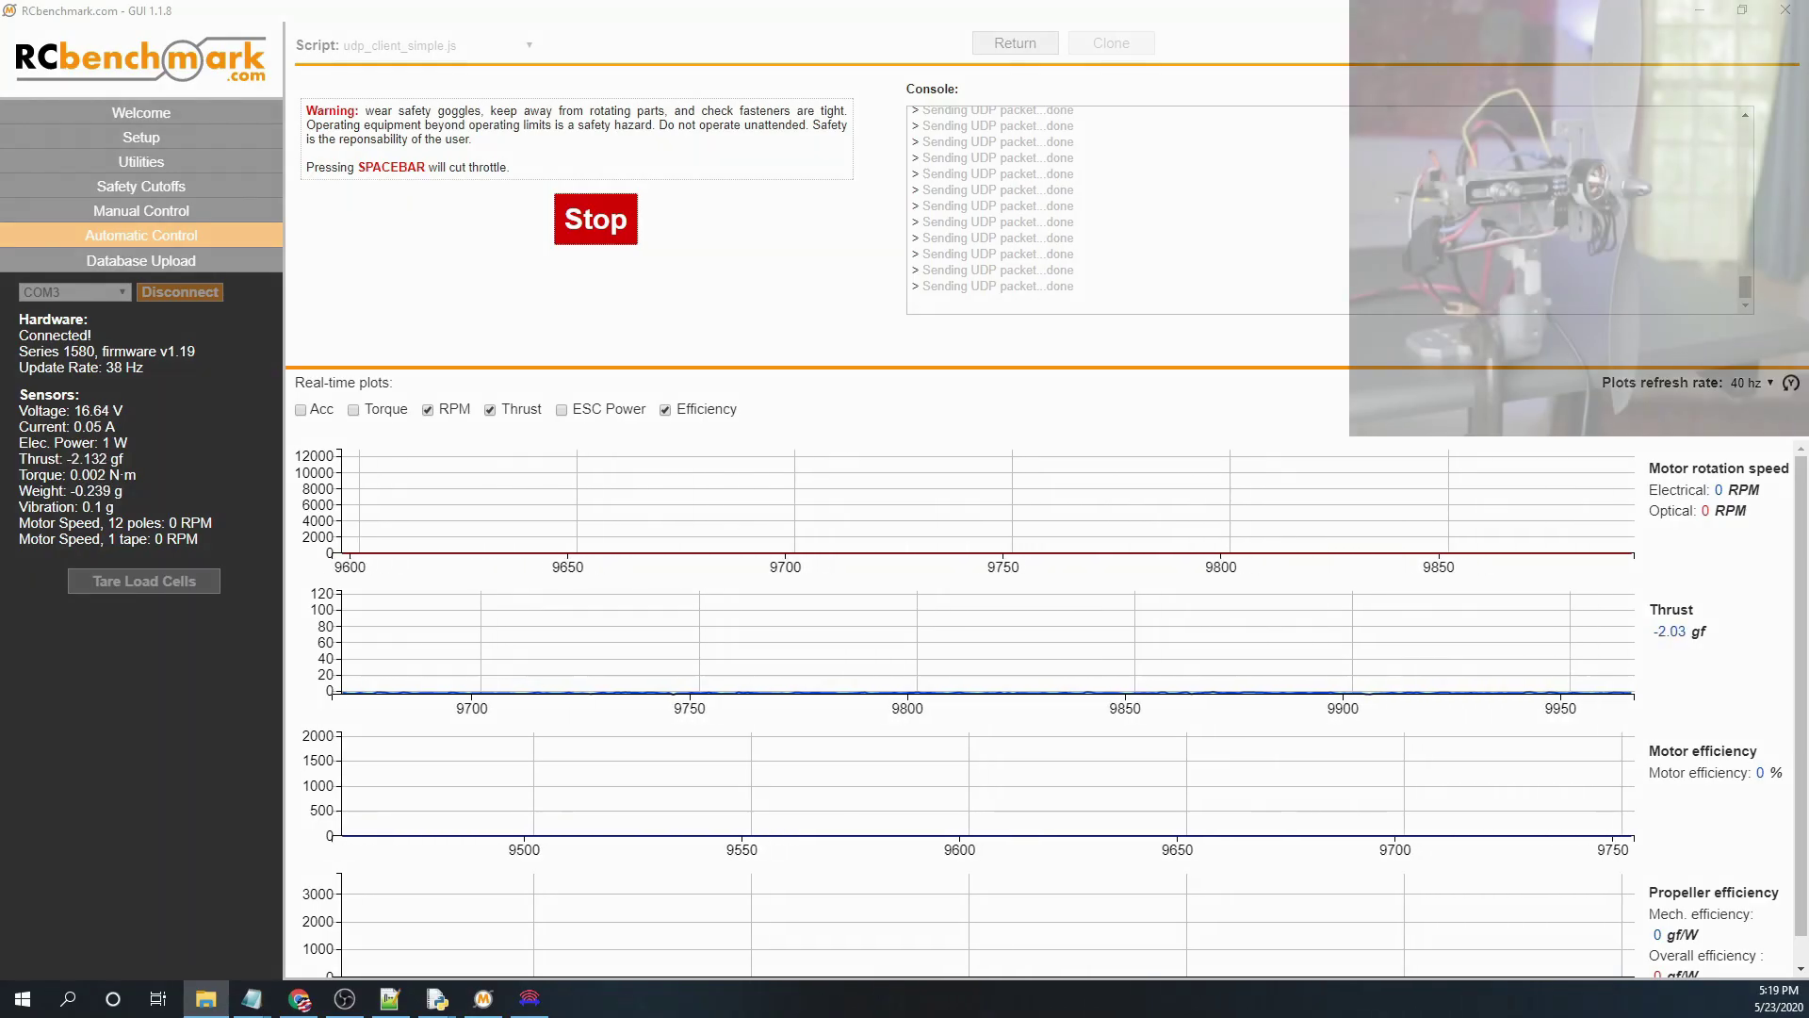
# Step: Move the IDLE Shell window over the RCbenchmark plots to watch the sweep output
pyautogui.moveTo(549, 153); pyautogui.dragTo(598, 129)
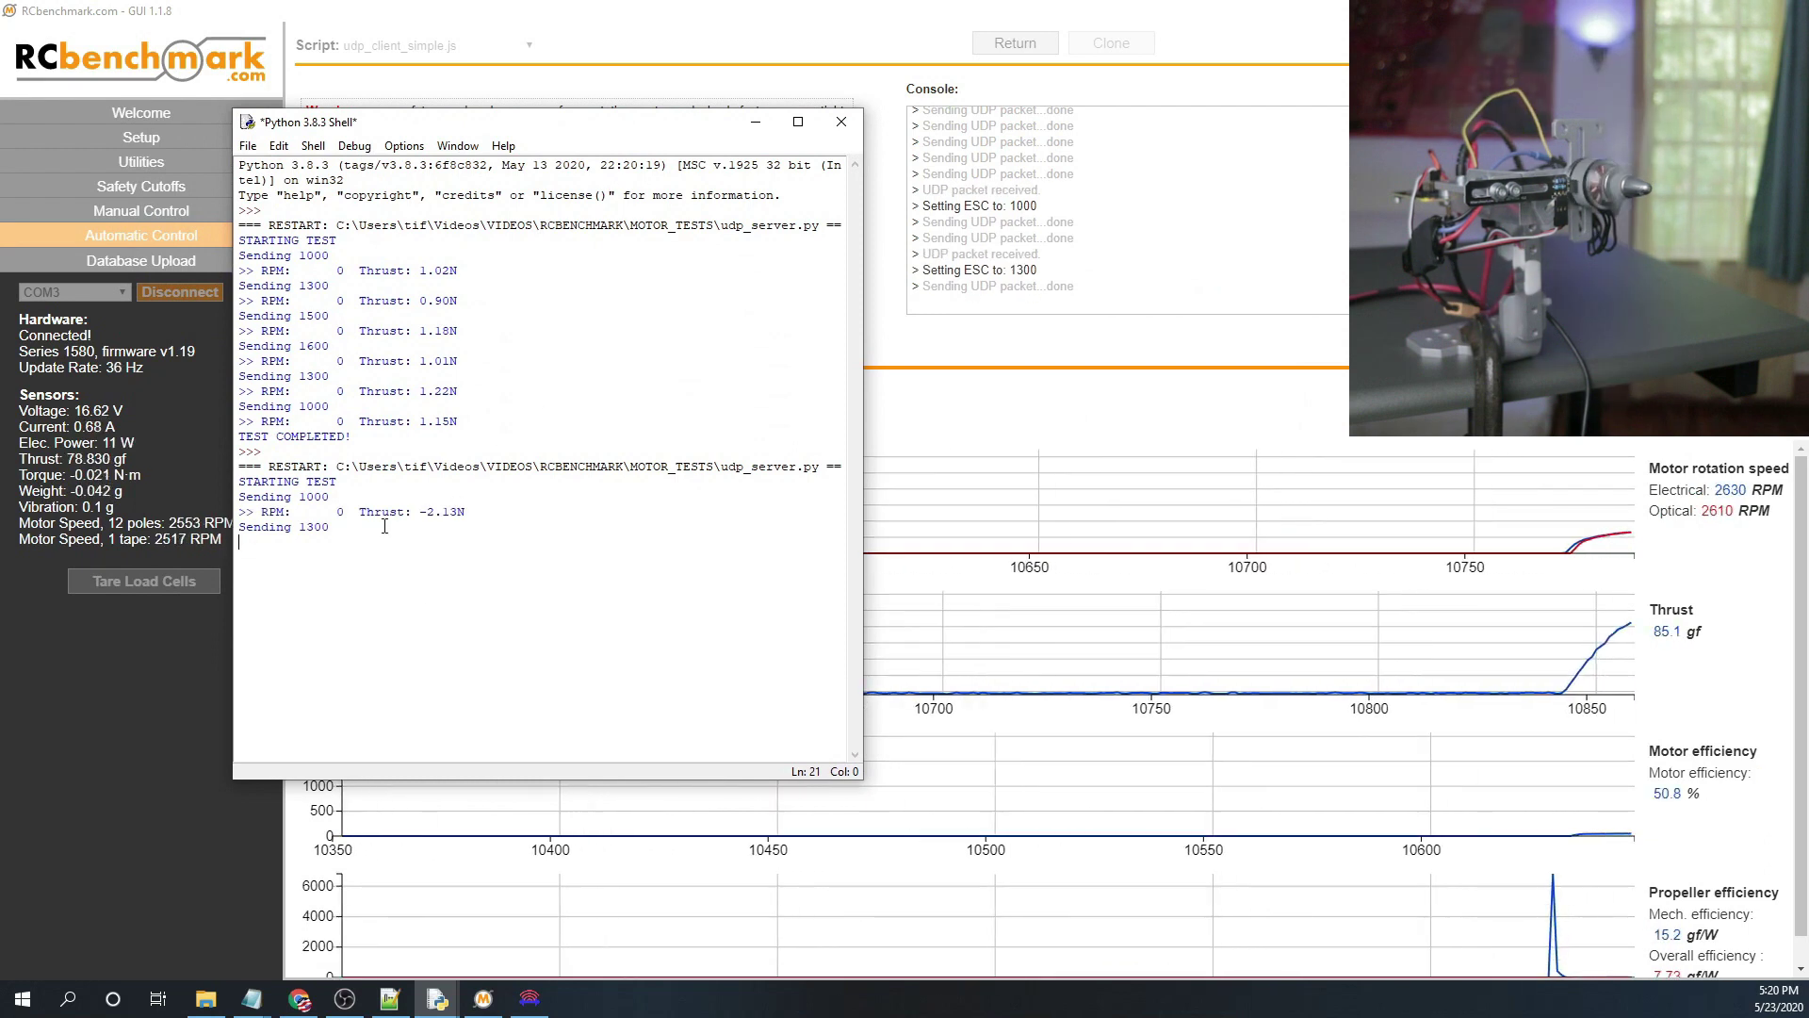